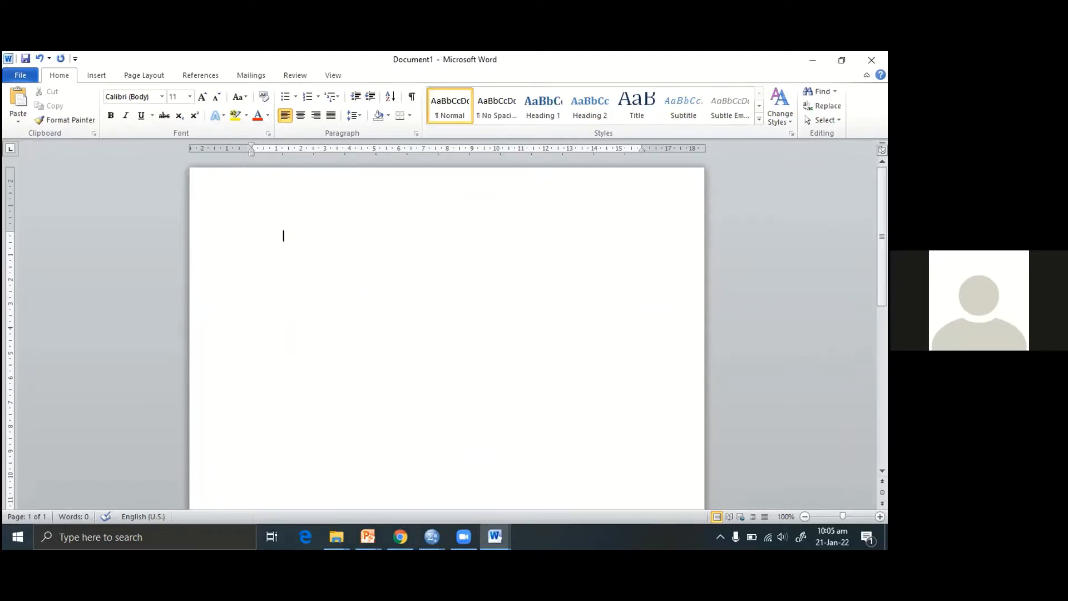
Step: Start a second line in the blank document and indent it by four tab stops
{"action": "key", "text": "Return"}
{"action": "key", "text": "Tab"}
{"action": "key", "text": "Tab"}
{"action": "key", "text": "Tab"}
{"action": "key", "text": "Tab"}
{"action": "type", "text": "organization Ju"}
{"action": "key", "text": "BackSpace"}
{"action": "key", "text": "BackSpace"}
{"action": "key", "text": "BackSpace"}
{"action": "key", "text": "BackSpace"}
{"action": "key", "text": "BackSpace"}
{"action": "key", "text": "BackSpace"}
{"action": "key", "text": "BackSpace"}
{"action": "key", "text": "BackSpace"}
{"action": "key", "text": "BackSpace"}
{"action": "key", "text": "BackSpace"}
{"action": "key", "text": "BackSpace"}
{"action": "key", "text": "BackSpace"}
{"action": "key", "text": "BackSpace"}
{"action": "key", "text": "BackSpace"}
{"action": "key", "text": "BackSpace"}
Step: Enter the title "LOVE" on the indented line and format it as bold at size 18
{"action": "type", "text": "4"}
{"action": "type", "text": "OVE"}
{"action": "triple_click", "coordinate": [432, 253]}
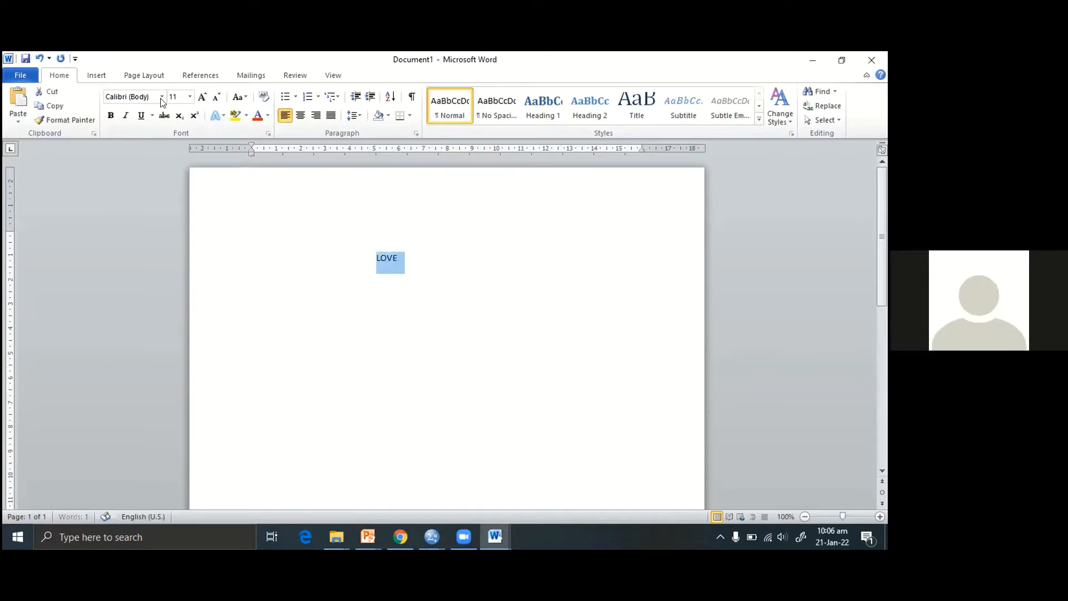
{"action": "left_click", "coordinate": [190, 97]}
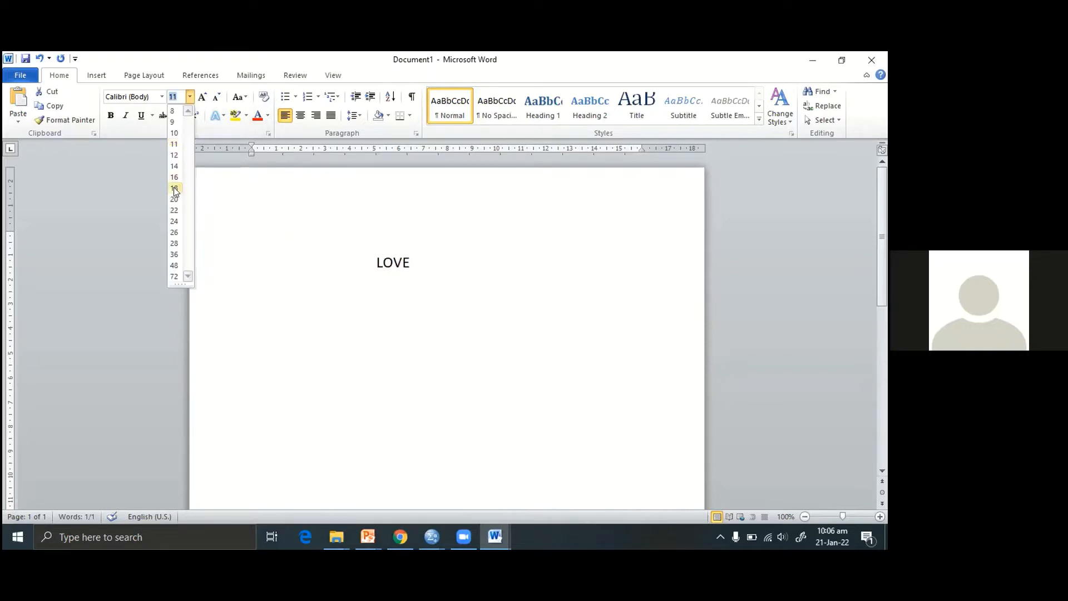
{"action": "left_click", "coordinate": [175, 191]}
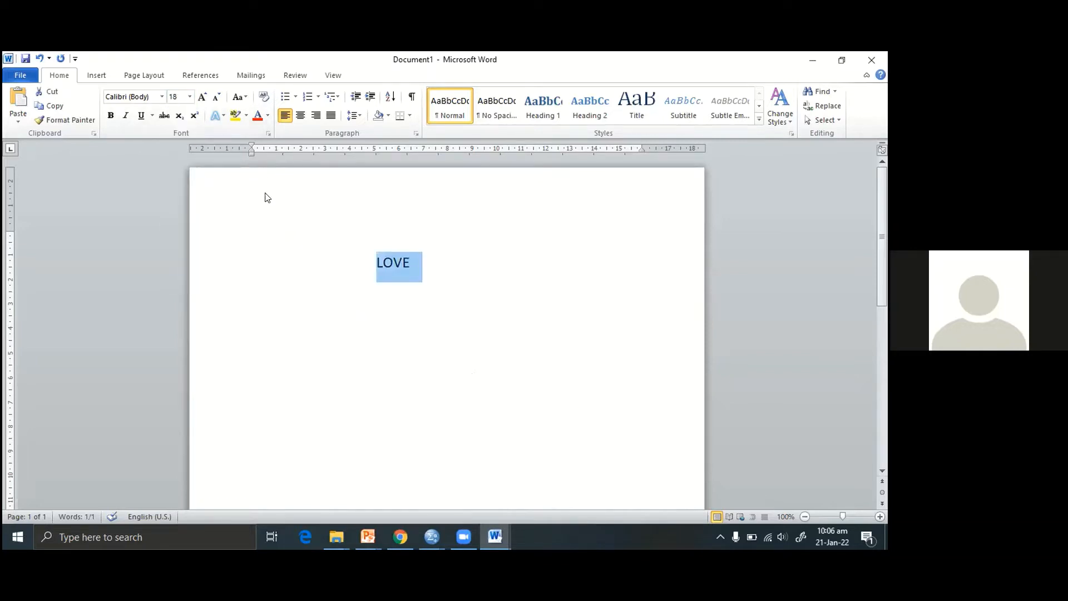
{"action": "left_click", "coordinate": [111, 115]}
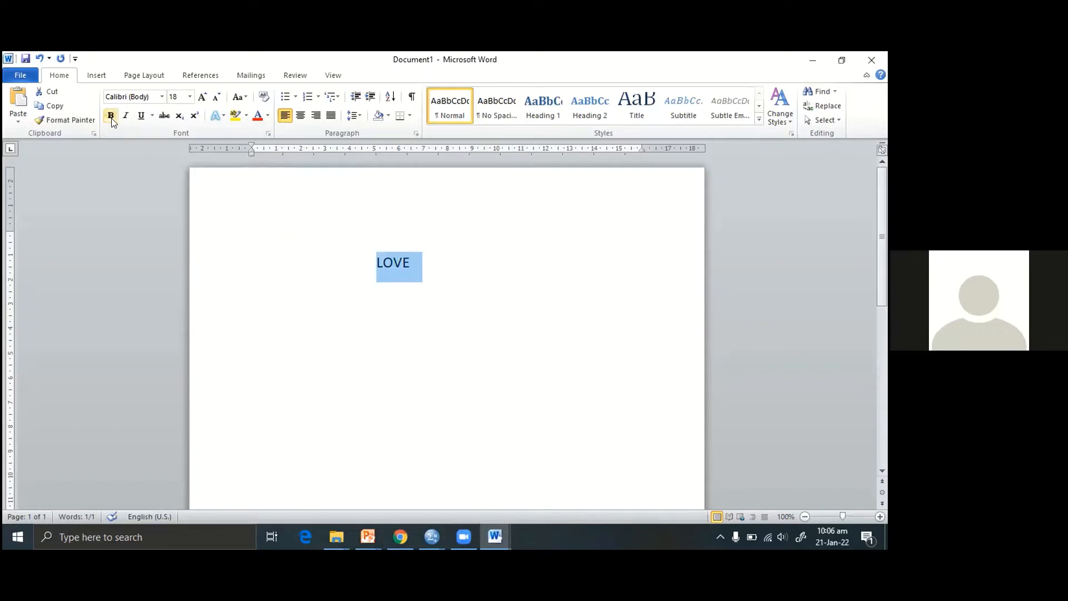
{"action": "left_click", "coordinate": [422, 281]}
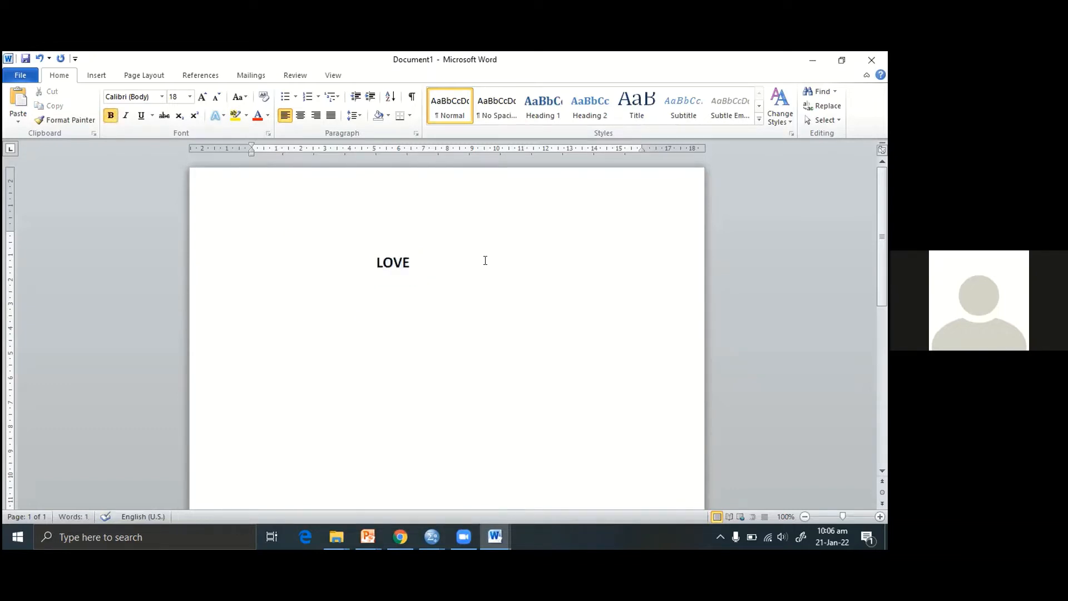
Step: Move the LOVE title down one line with its four-tab indent, and enter "30 ITMES" on the first line
{"action": "left_click", "coordinate": [375, 257]}
{"action": "key", "text": "Return"}
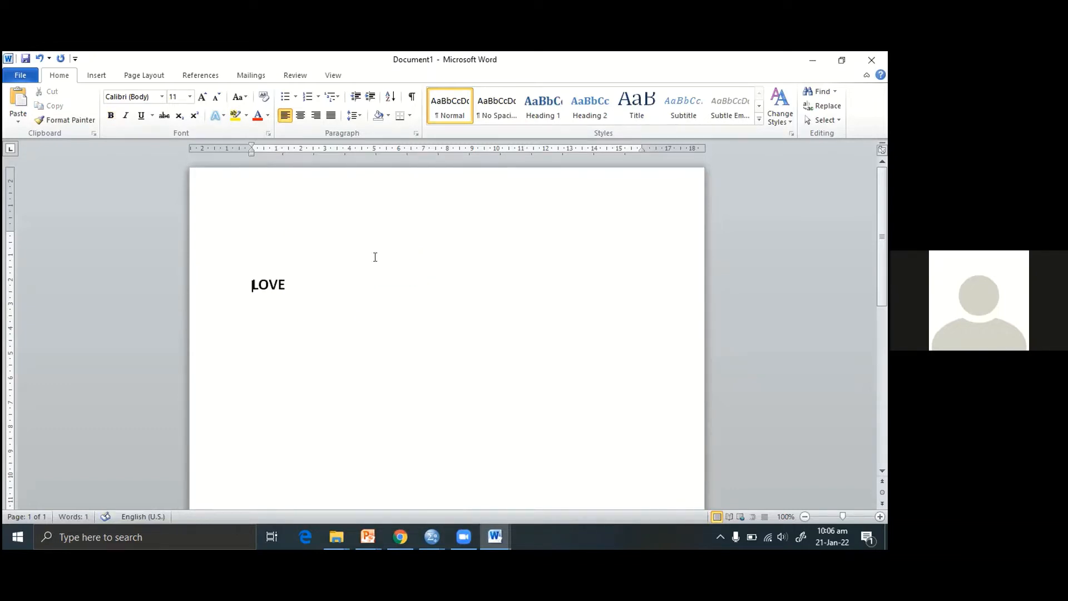
{"action": "key", "text": "Tab"}
{"action": "key", "text": "Tab"}
{"action": "key", "text": "Tab"}
{"action": "key", "text": "Tab"}
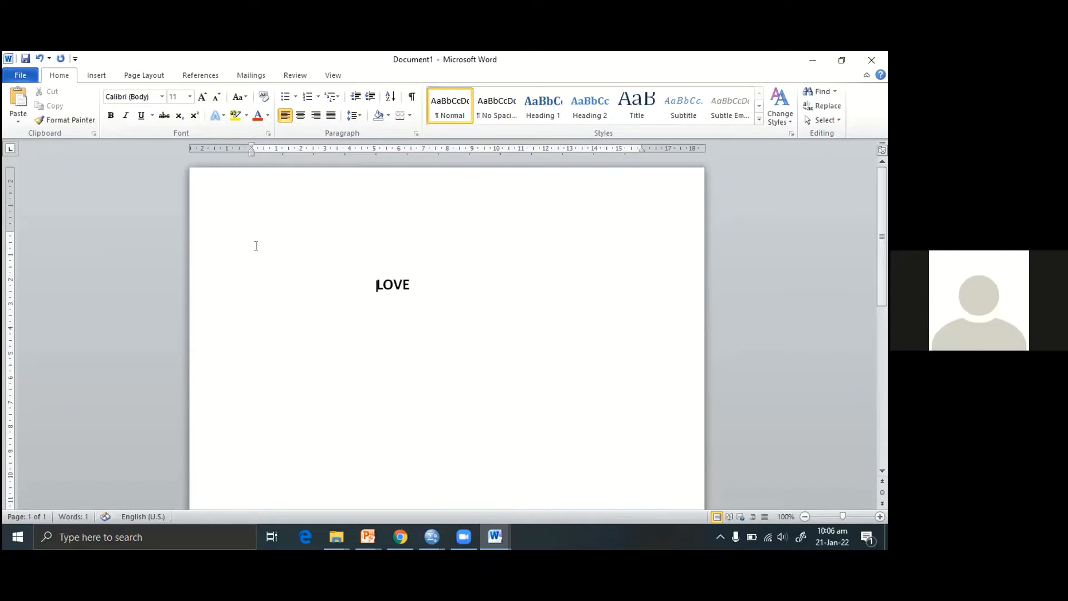
{"action": "left_click", "coordinate": [253, 236]}
{"action": "type", "text": "30 ITMES"}
Step: Add two new lines after the LOVE title and insert a table with three columns and two rows there
{"action": "mouse_move", "coordinate": [886, 254]}
{"action": "left_mouse_down"}
{"action": "mouse_move", "coordinate": [887, 270]}
{"action": "mouse_move", "coordinate": [884, 257]}
{"action": "left_mouse_up"}
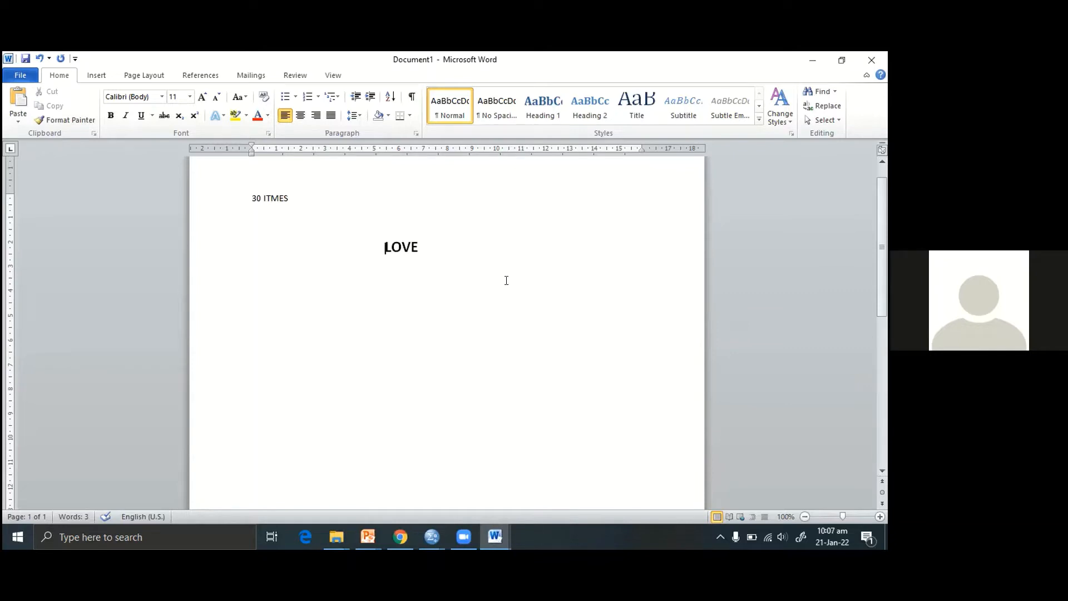
{"action": "key", "text": "End"}
{"action": "key", "text": "Return"}
{"action": "key", "text": "Return"}
{"action": "left_click", "coordinate": [92, 77]}
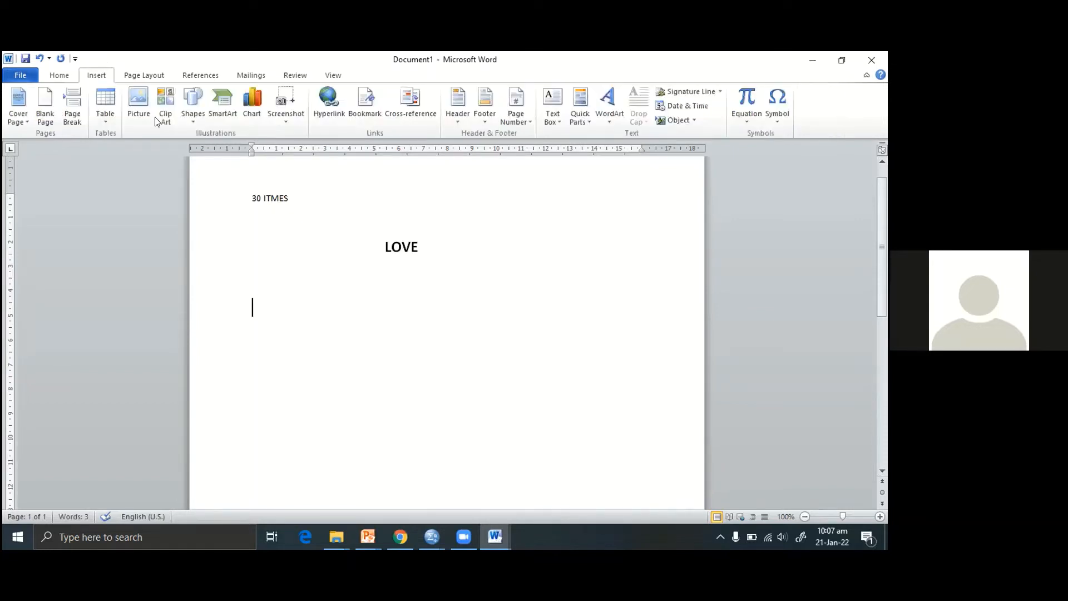
{"action": "left_click", "coordinate": [110, 123]}
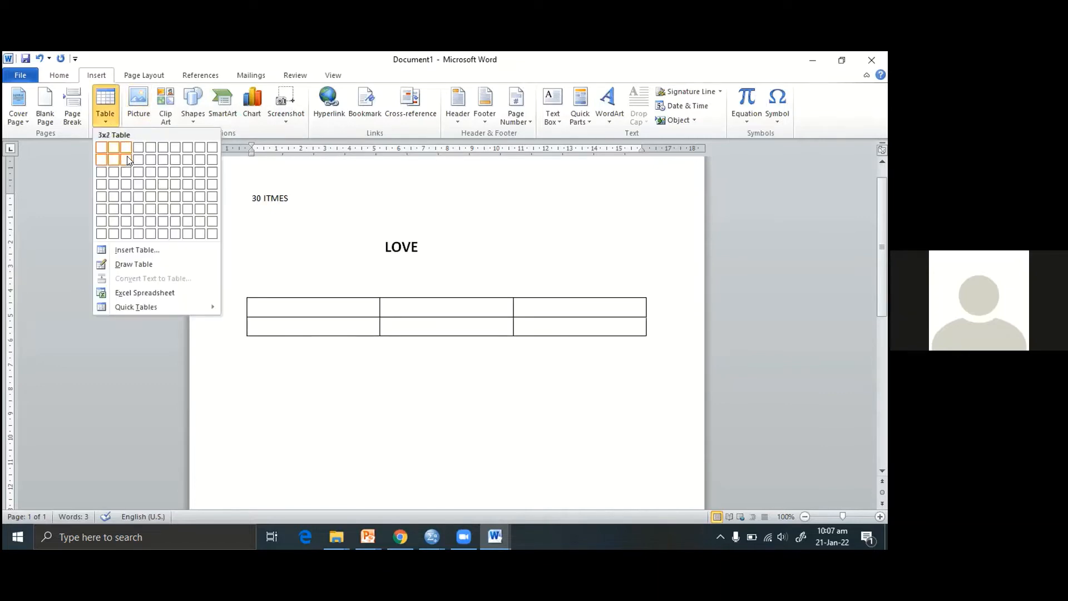
{"action": "left_click", "coordinate": [126, 160]}
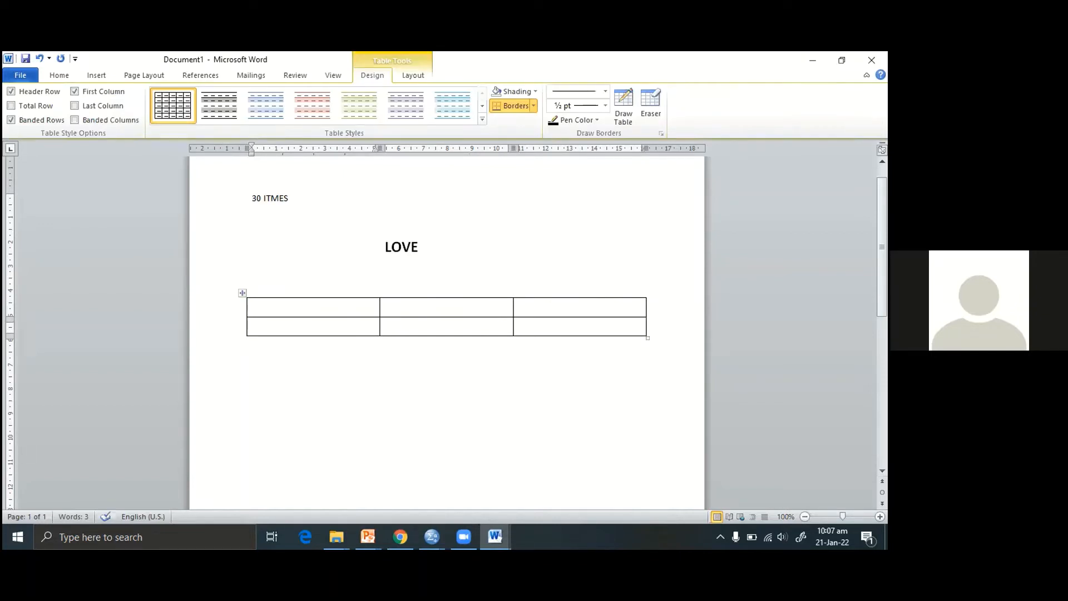
Step: Fill the table's header cells with 1, 2 and 3, and remove the empty line between LOVE and the table
{"action": "type", "text": "1"}
{"action": "key", "text": "Tab"}
{"action": "type", "text": "2"}
{"action": "key", "text": "Tab"}
{"action": "type", "text": "3"}
{"action": "left_click", "coordinate": [393, 277]}
{"action": "key", "text": "BackSpace"}
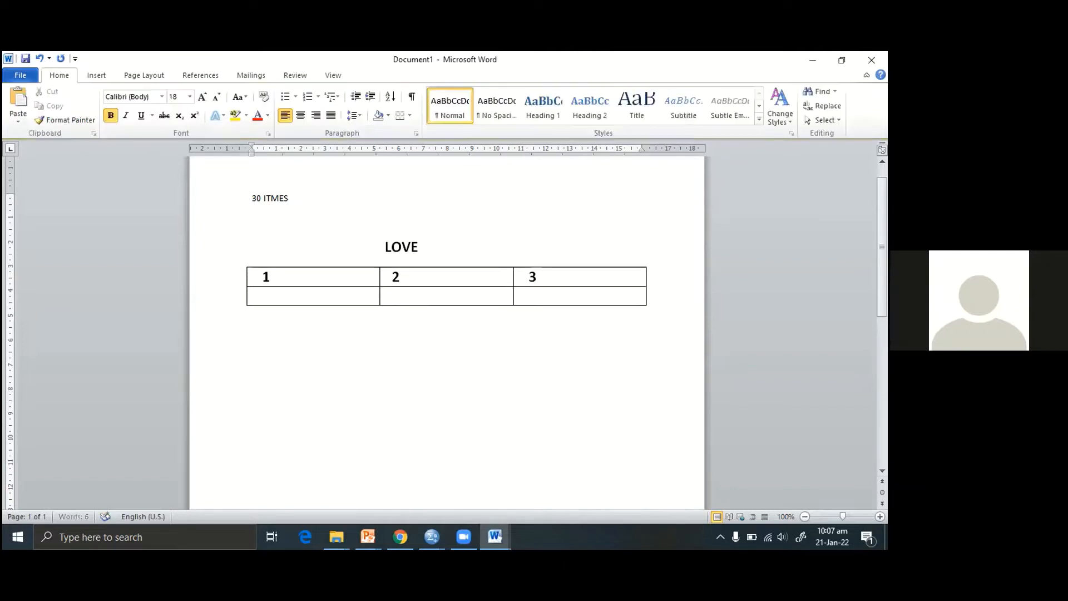
Step: Fill the table's second row with "13 ITEMS", "10" and "7" under columns 1, 2 and 3
{"action": "left_click", "coordinate": [251, 198]}
{"action": "left_click", "coordinate": [287, 198], "text": "shift"}
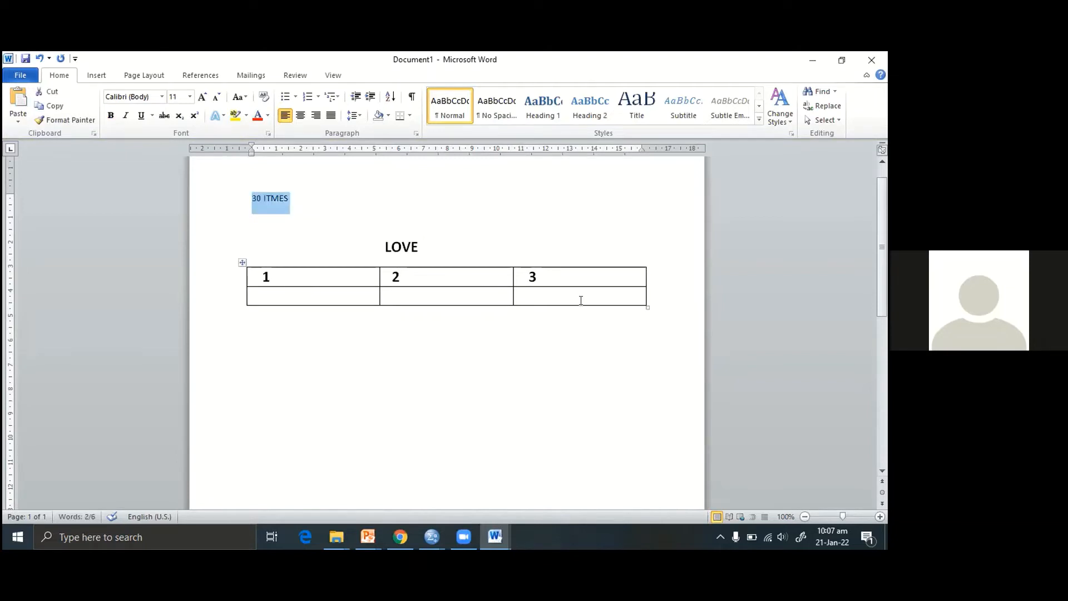
{"action": "left_click", "coordinate": [303, 297]}
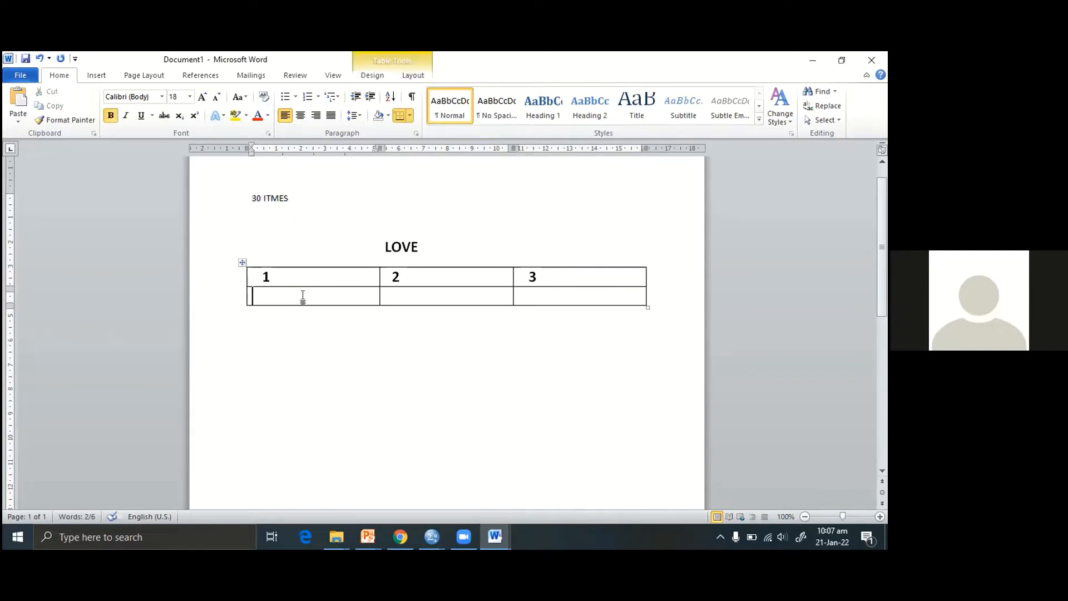
{"action": "type", "text": "12 I"}
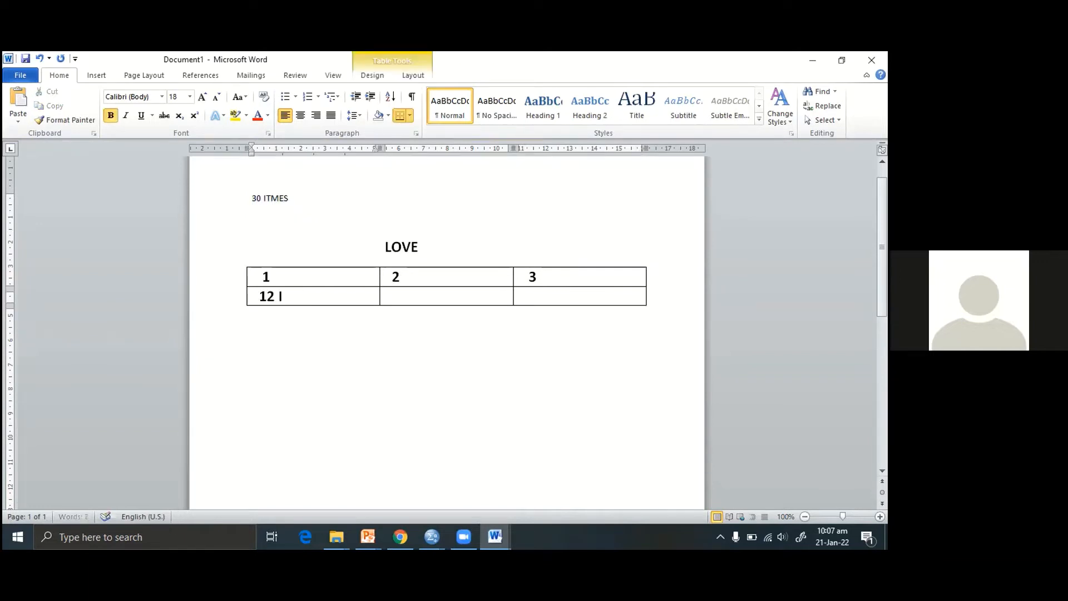
{"action": "type", "text": "TEMS"}
{"action": "left_click", "coordinate": [278, 296]}
{"action": "key", "text": "BackSpace"}
{"action": "key", "text": "BackSpace"}
{"action": "type", "text": "3"}
{"action": "key", "text": "Tab"}
{"action": "type", "text": "10"}
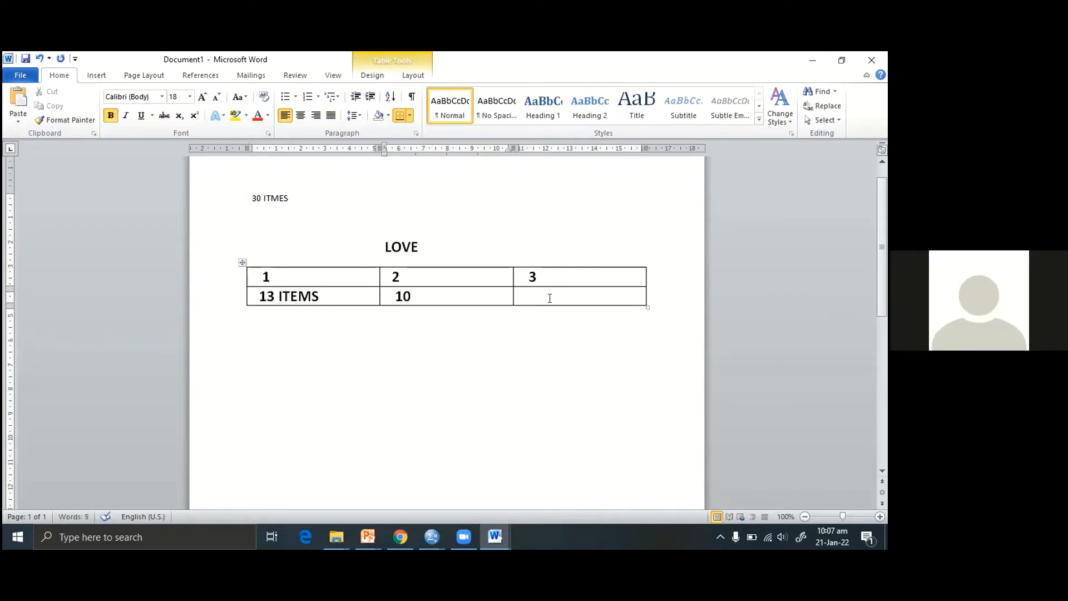
{"action": "left_click", "coordinate": [548, 297]}
{"action": "type", "text": "7"}
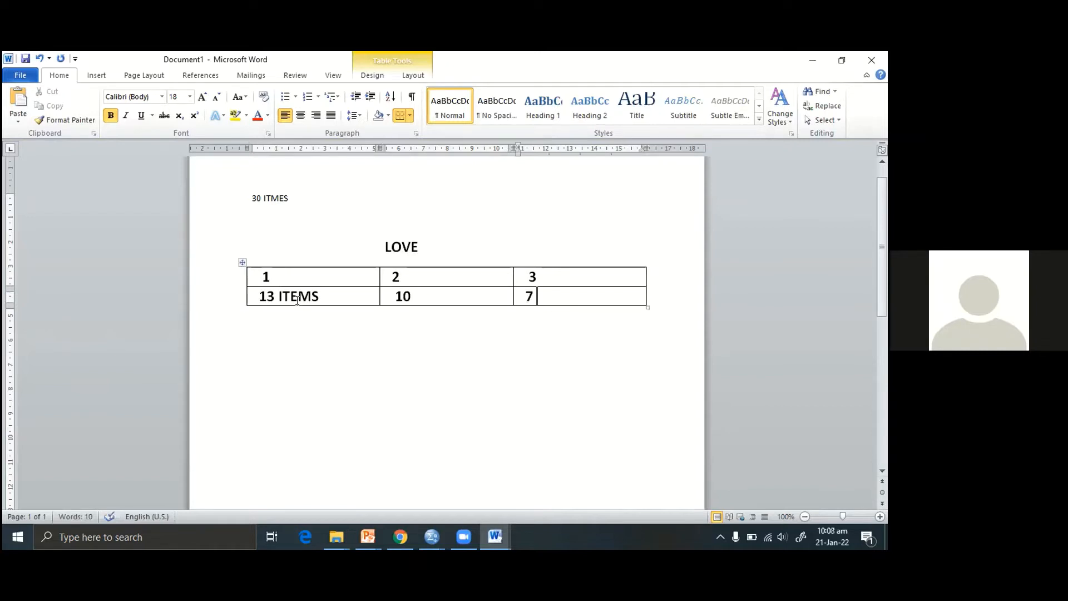
Step: Remove the bold formatting from the table's second row
{"action": "left_click_drag", "start_coordinate": [263, 295], "coordinate": [322, 296]}
{"action": "left_click_drag", "start_coordinate": [536, 280], "coordinate": [559, 295]}
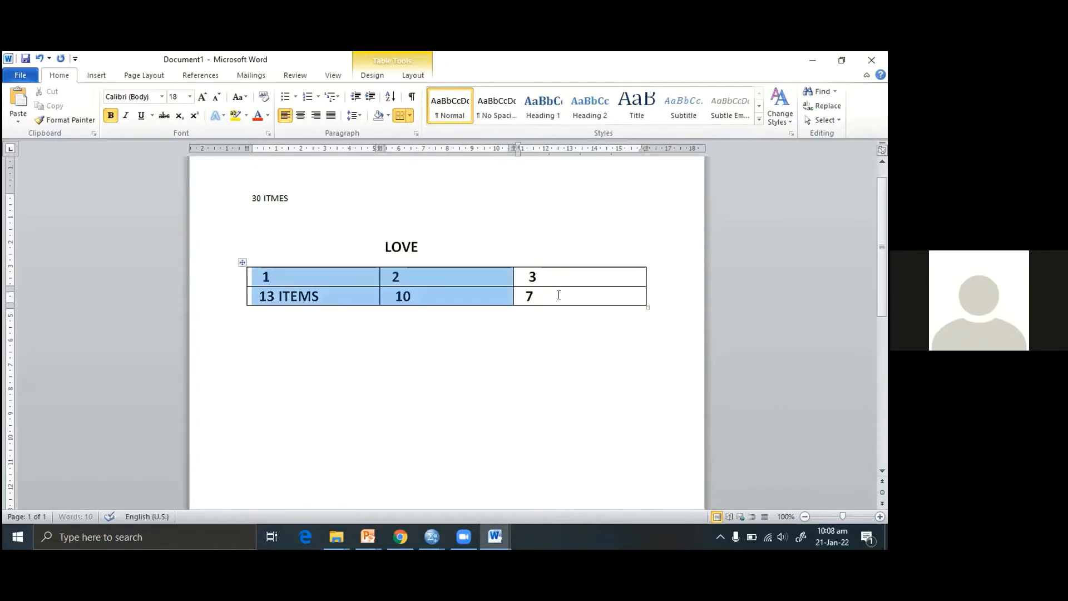
{"action": "left_click", "coordinate": [111, 115]}
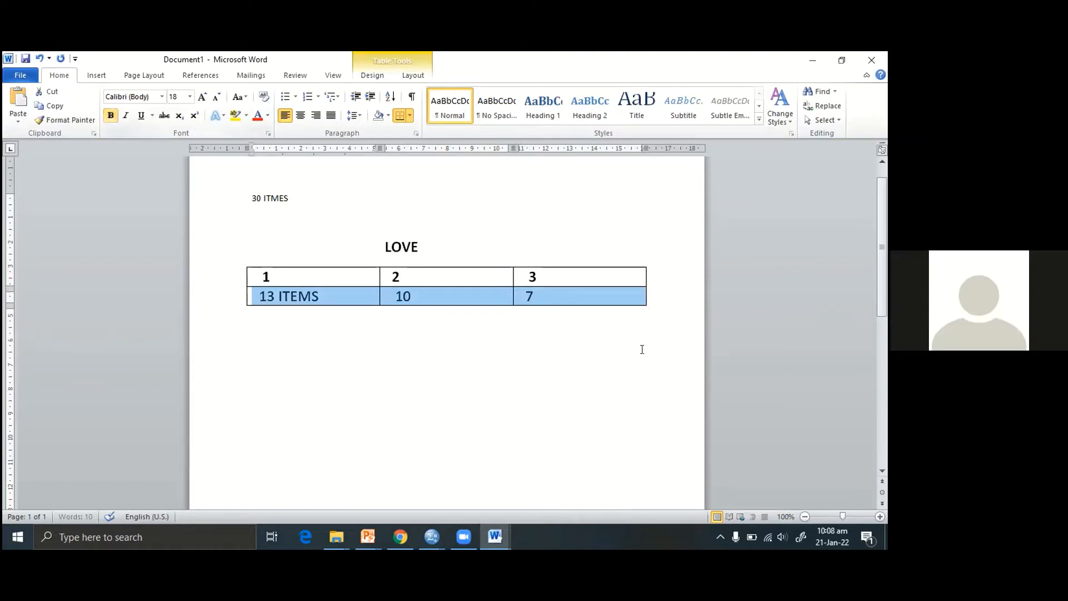
Step: Make the table's second row taller by adding ten empty lines below the 7 in the third column
{"action": "left_click", "coordinate": [645, 297]}
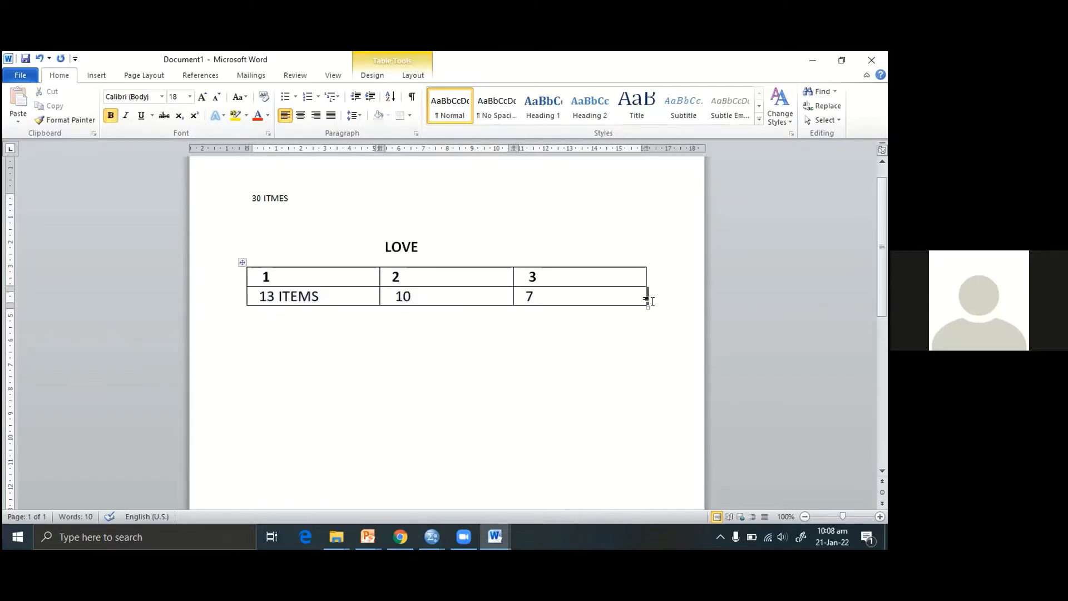
{"action": "key", "text": "Return"}
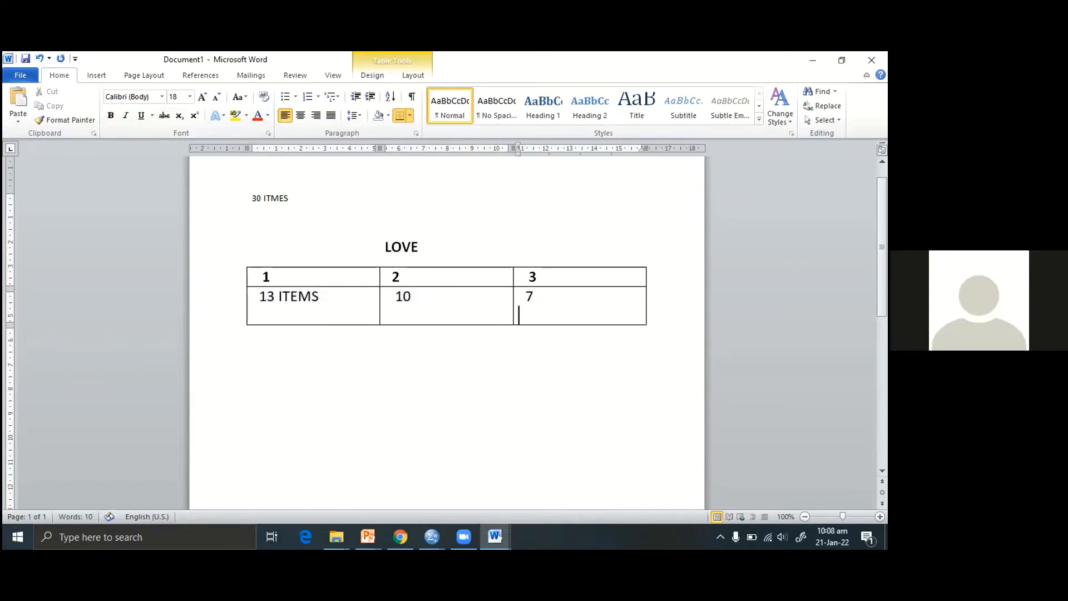
{"action": "key", "text": "Return"}
{"action": "key", "text": "Return"}
{"action": "key", "text": "Return"}
{"action": "key", "text": "Return"}
{"action": "key", "text": "Return"}
{"action": "key", "text": "Return"}
{"action": "key", "text": "Return"}
{"action": "key", "text": "Return"}
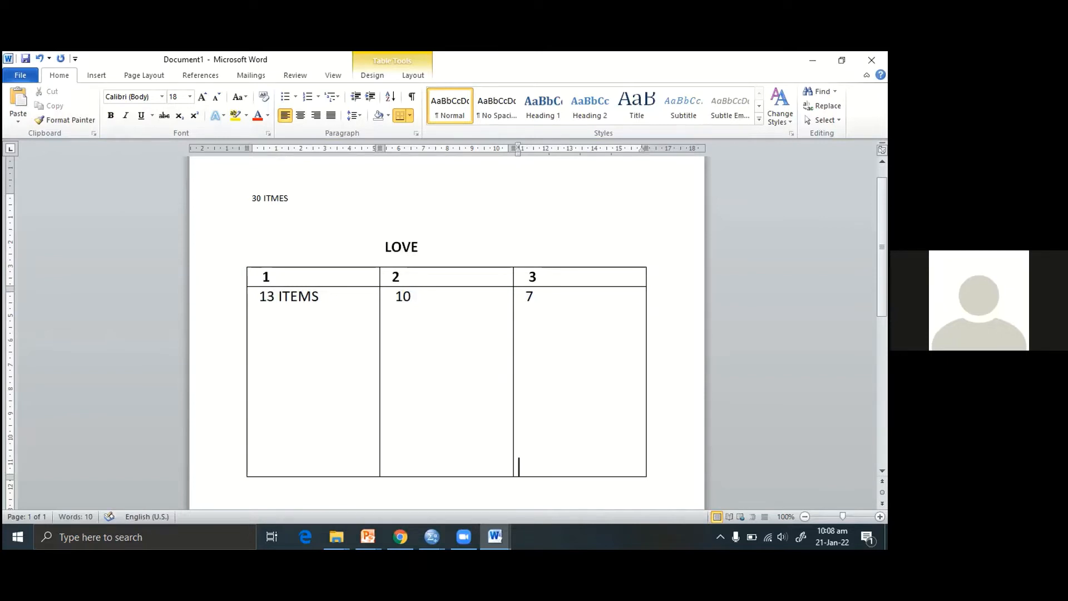
{"action": "key", "text": "Return"}
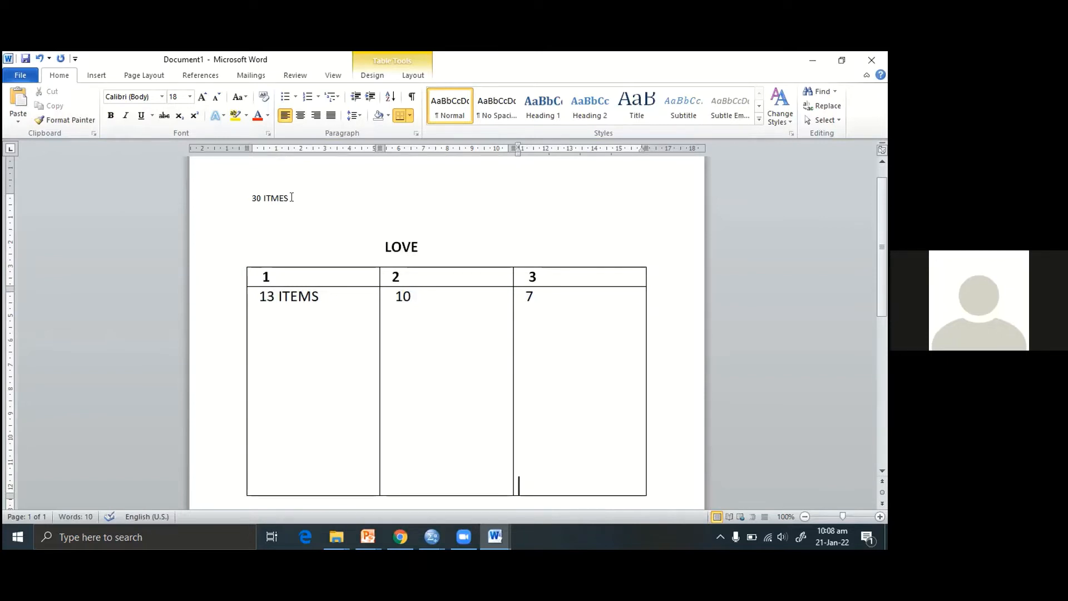
Step: Examine how the 30 items are divided among the table's three columns, comparing the first line with each column's item count
{"action": "triple_click", "coordinate": [254, 195]}
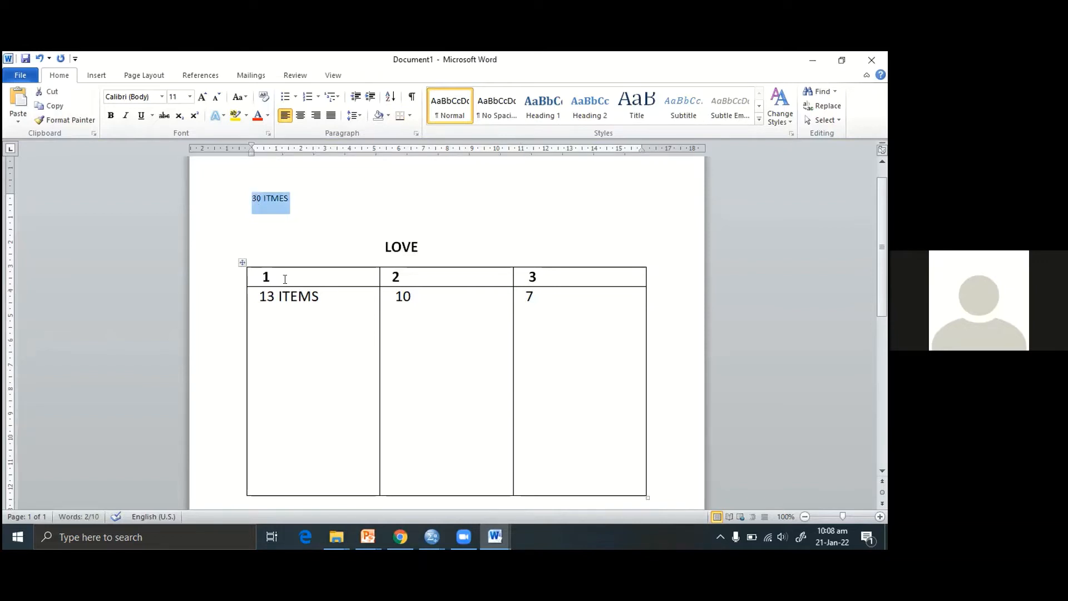
{"action": "left_click_drag", "start_coordinate": [269, 276], "coordinate": [349, 328]}
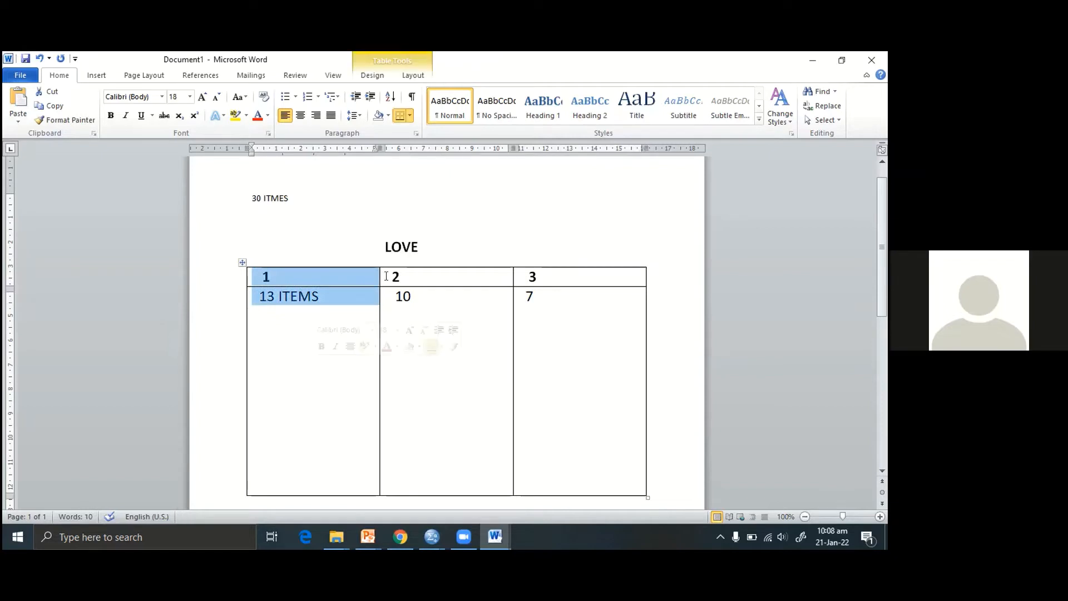
{"action": "left_click_drag", "start_coordinate": [388, 276], "coordinate": [424, 329]}
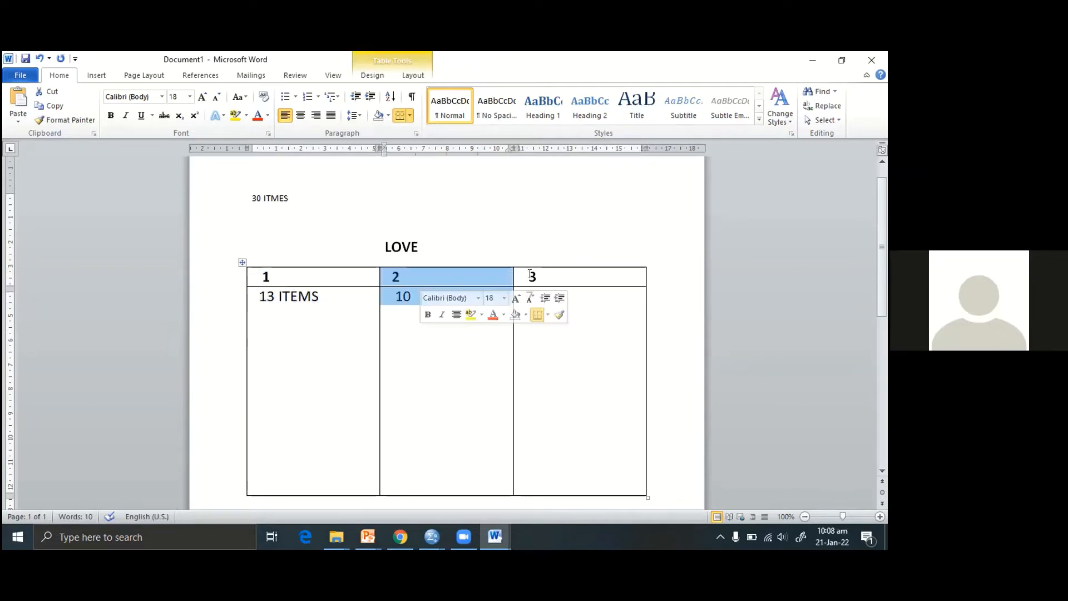
{"action": "left_click_drag", "start_coordinate": [531, 275], "coordinate": [555, 315]}
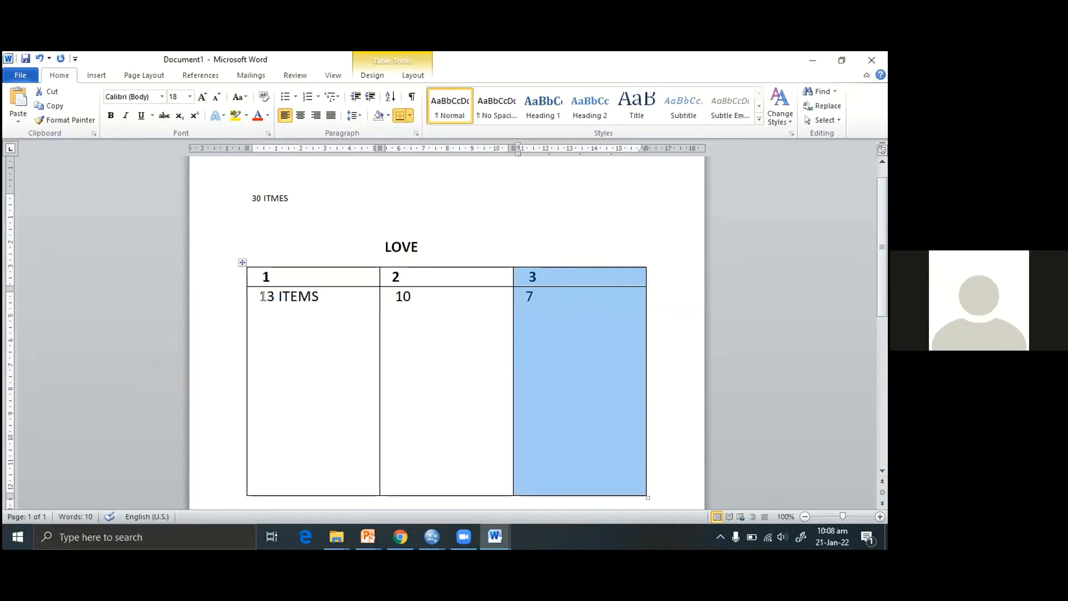
{"action": "triple_click", "coordinate": [302, 297]}
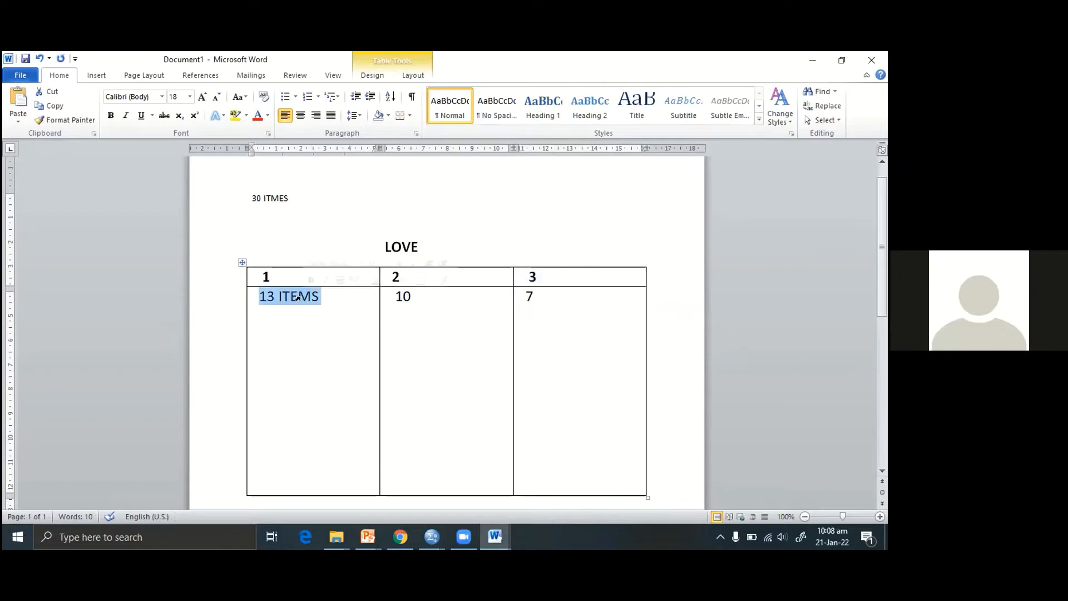
{"action": "left_click", "coordinate": [410, 296]}
{"action": "double_click", "coordinate": [398, 299]}
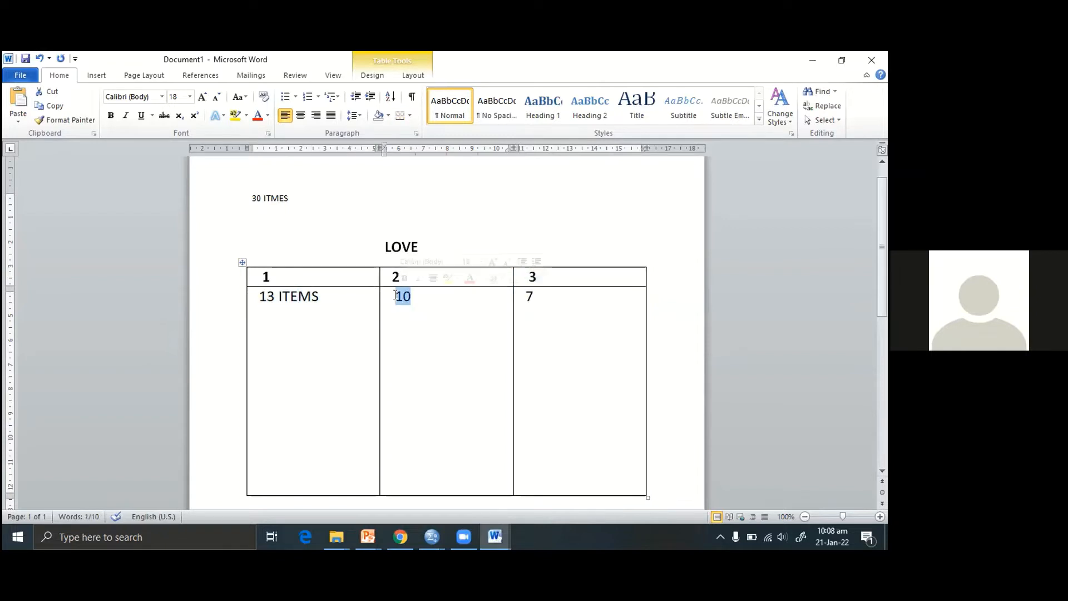
{"action": "left_click", "coordinate": [560, 354]}
{"action": "double_click", "coordinate": [560, 354]}
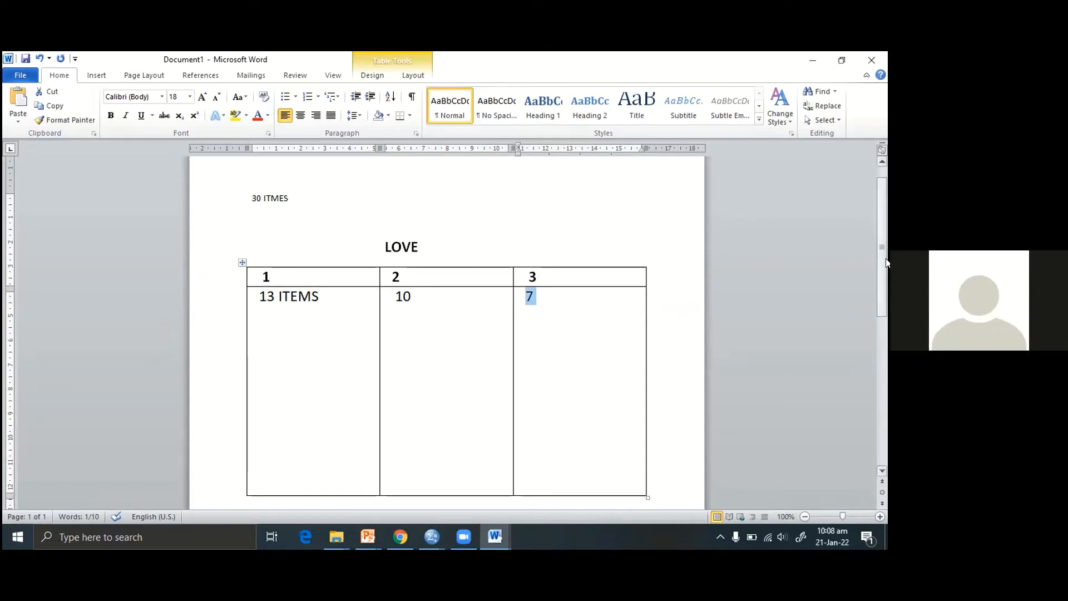
{"action": "left_click_drag", "start_coordinate": [884, 247], "coordinate": [884, 243]}
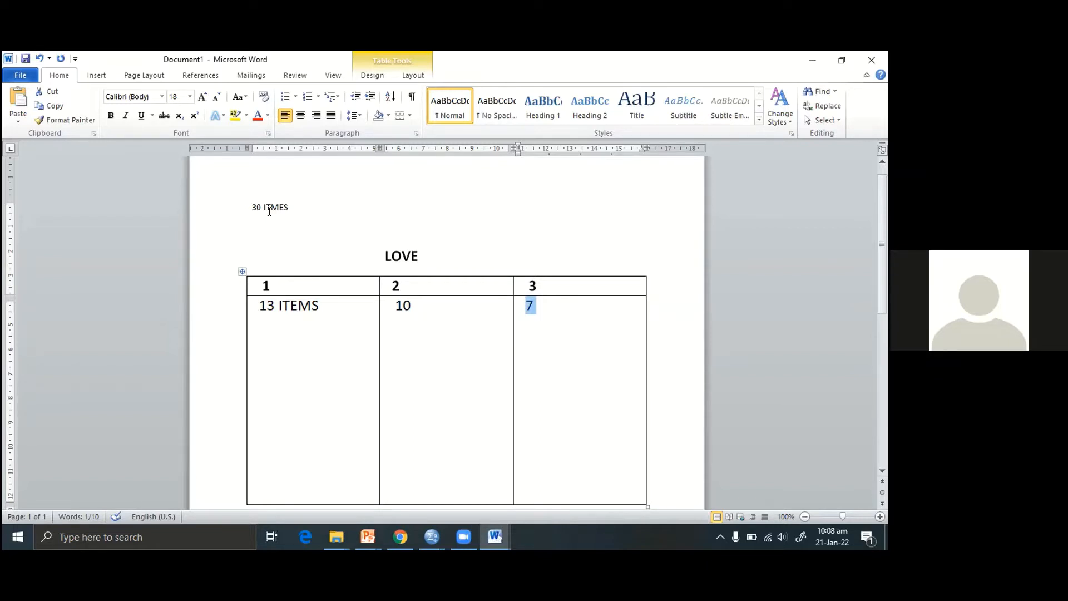
{"action": "left_click_drag", "start_coordinate": [252, 208], "coordinate": [315, 208]}
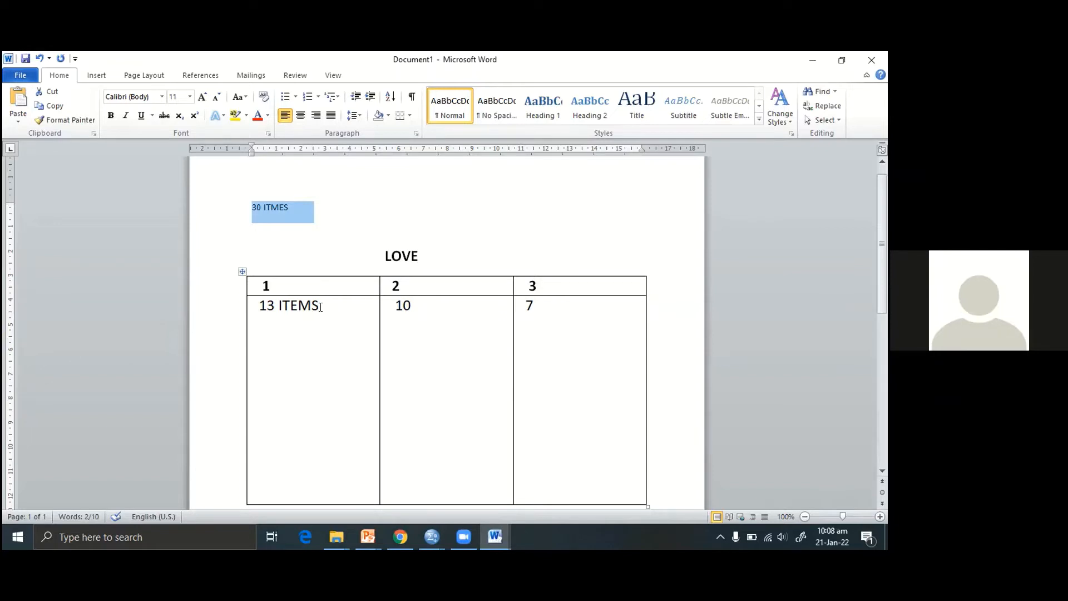
{"action": "left_click", "coordinate": [320, 307]}
{"action": "triple_click", "coordinate": [268, 307]}
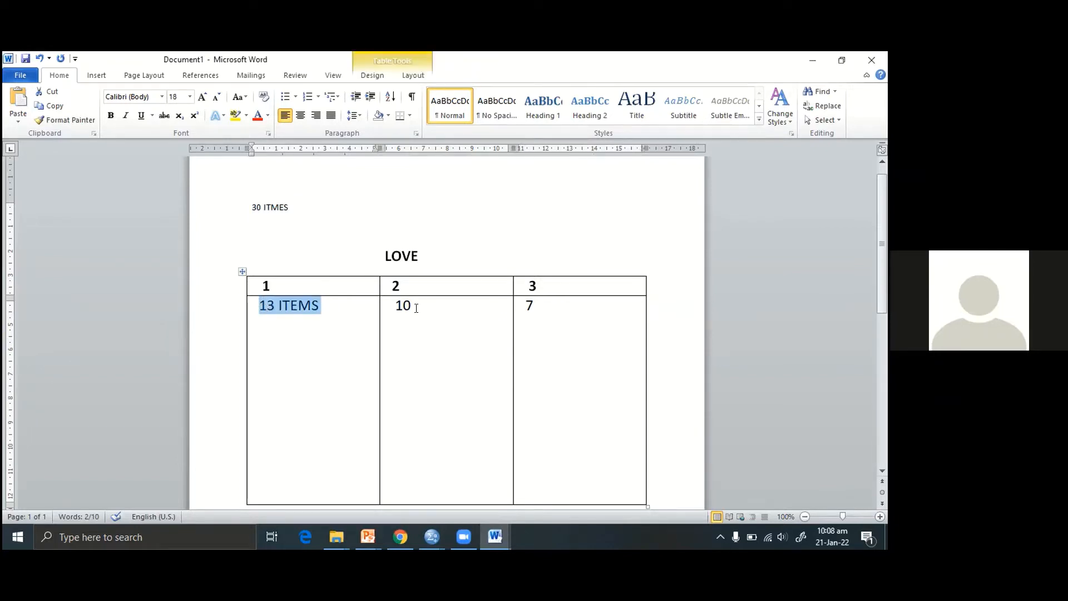
Step: Add the word "ITEMS" after the 10 in the second column
{"action": "double_click", "coordinate": [396, 306]}
{"action": "key", "text": "Right"}
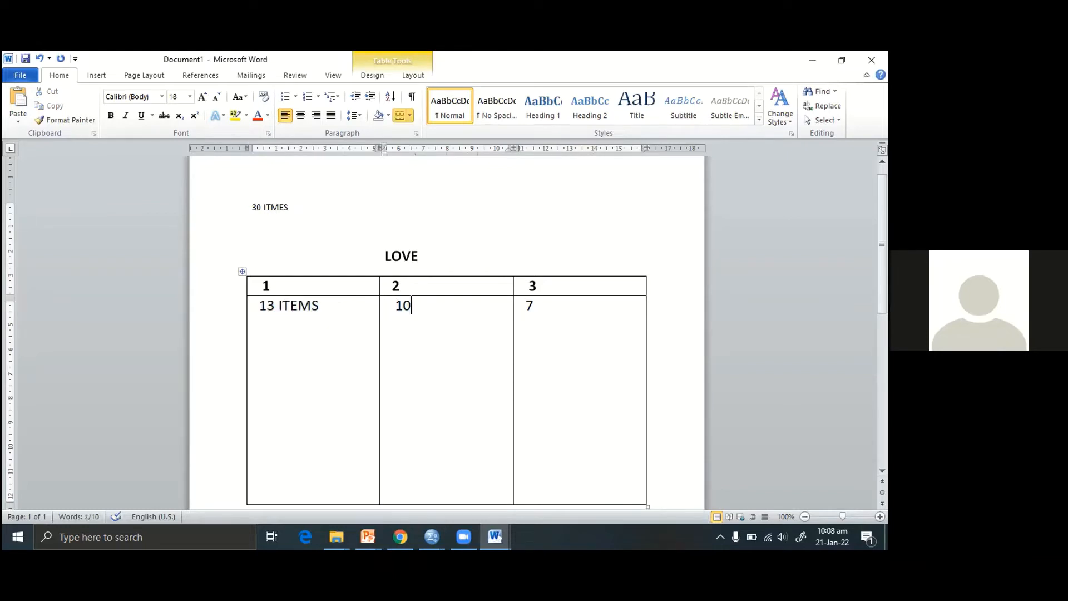
{"action": "type", "text": "ITEMS"}
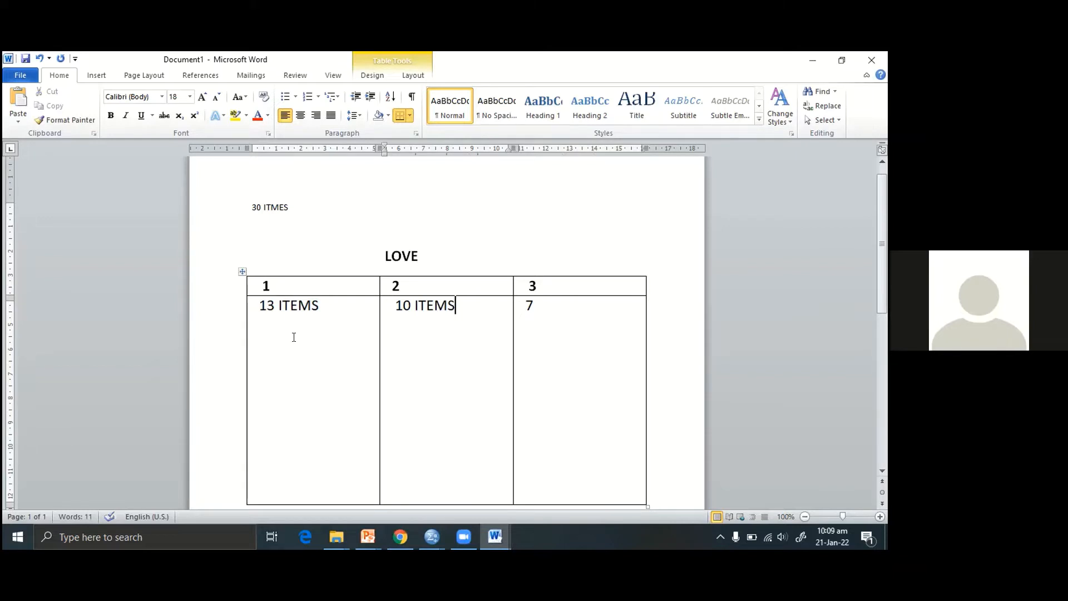
Step: Add "ITEMS" after the 7 in the third column and extend the first column's heading to "1 = Family love"
{"action": "type", "text": "7  ITEMS"}
{"action": "triple_click", "coordinate": [301, 305]}
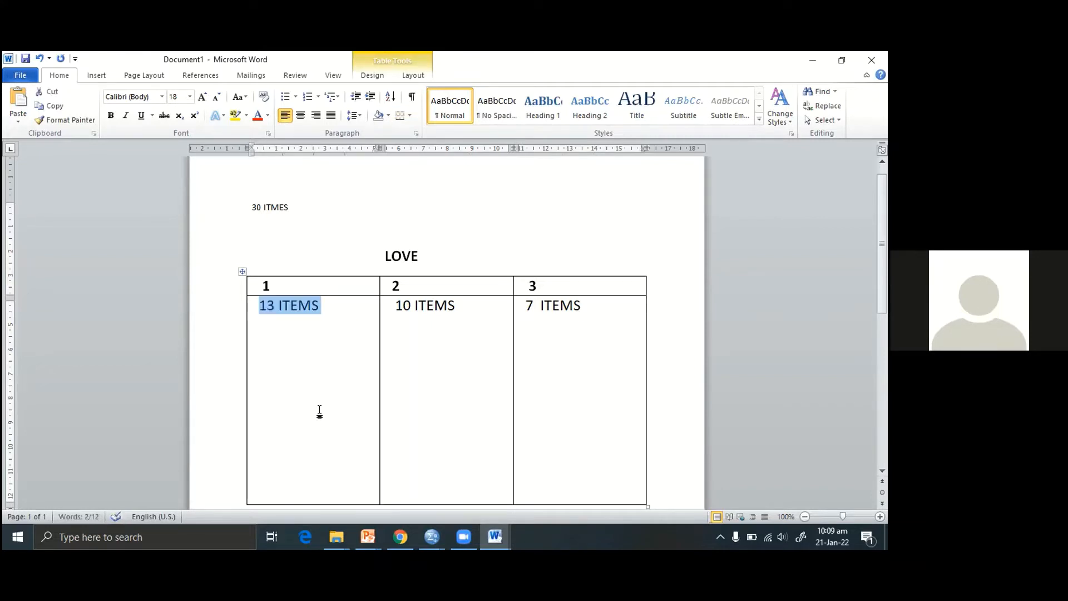
{"action": "left_click", "coordinate": [290, 286]}
{"action": "type", "text": "="}
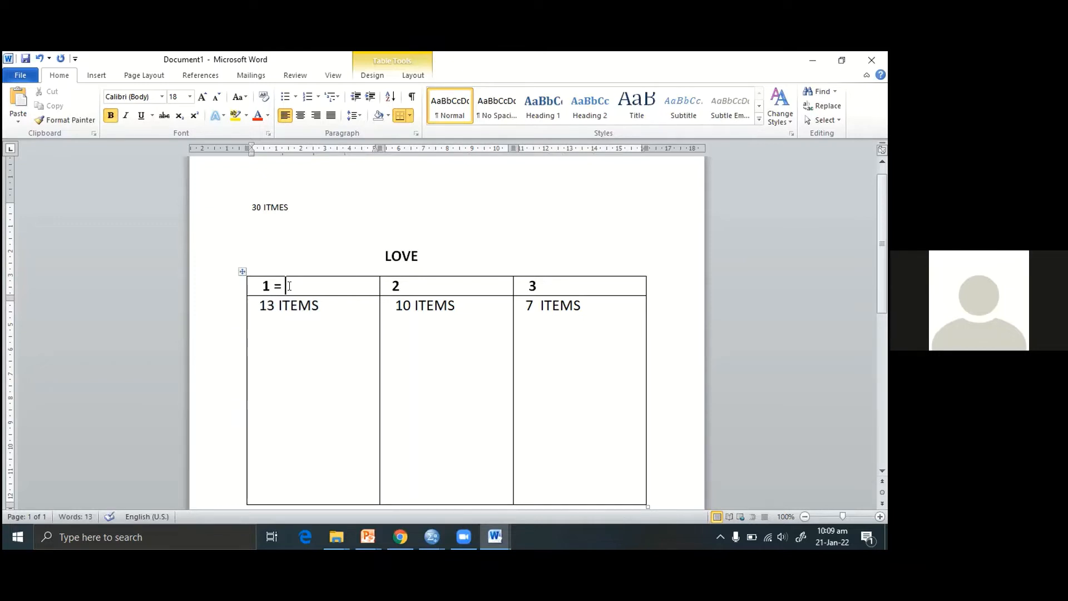
{"action": "type", "text": "Famil"}
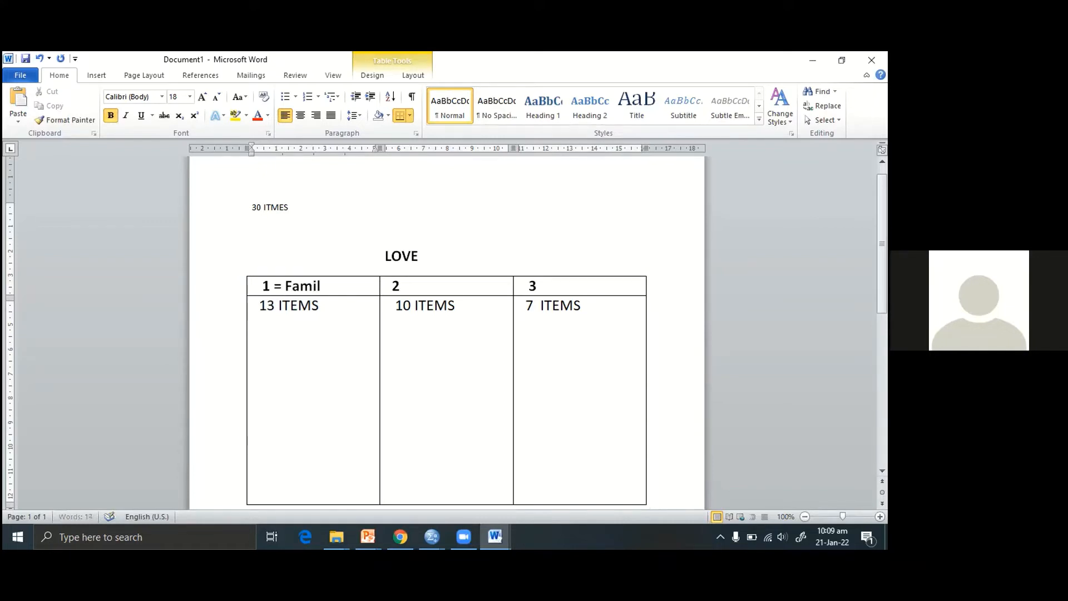
{"action": "type", "text": "y love"}
Step: Extend the second column's heading to "2 = country love"
{"action": "left_click_drag", "start_coordinate": [261, 306], "coordinate": [288, 305]}
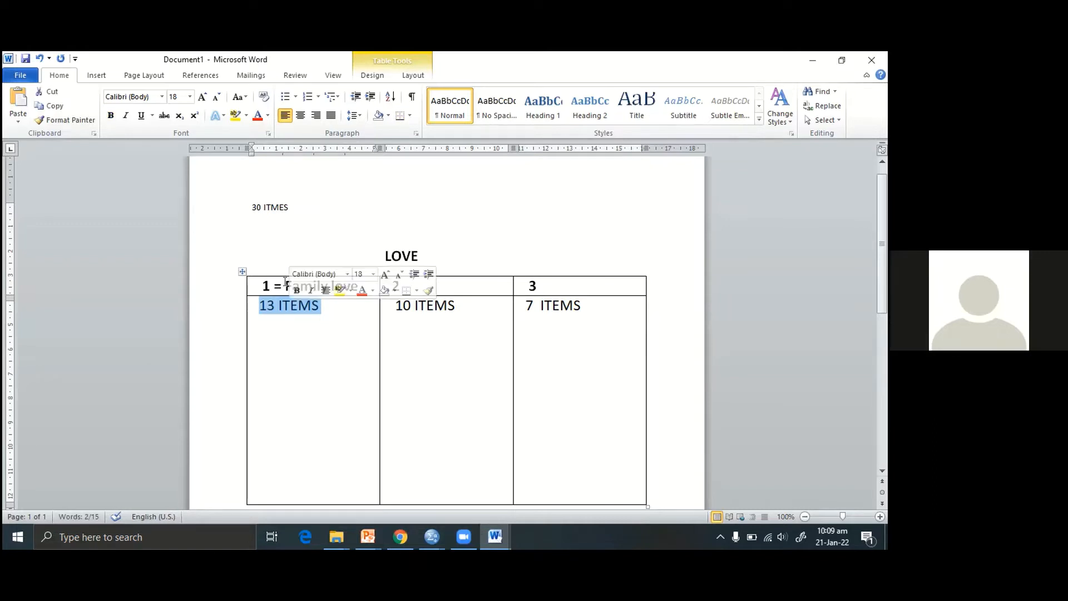
{"action": "left_click", "coordinate": [285, 283]}
{"action": "left_click", "coordinate": [412, 289]}
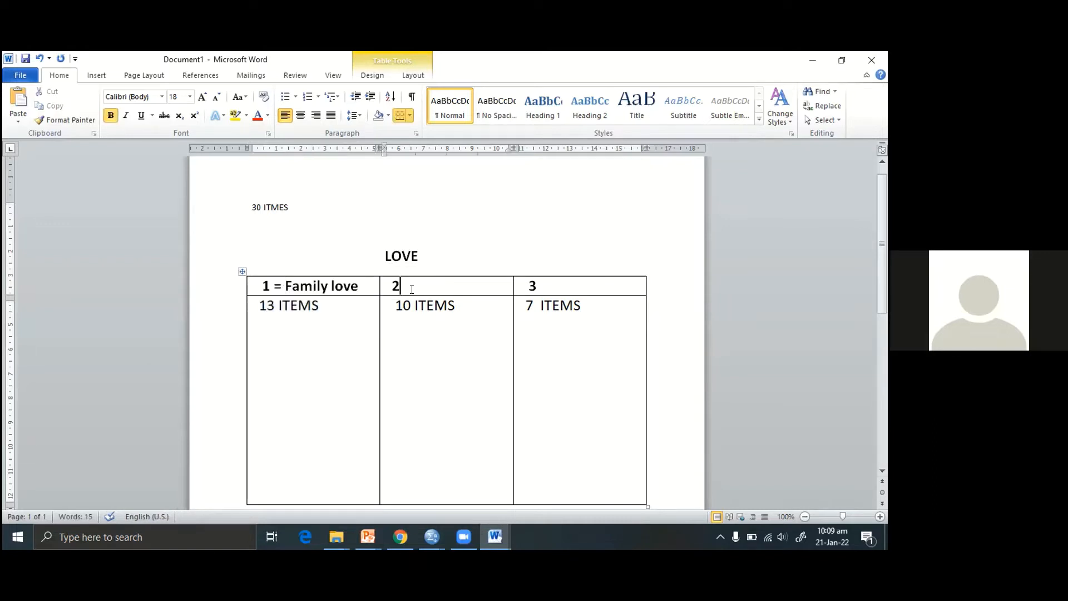
{"action": "type", "text": "= country love"}
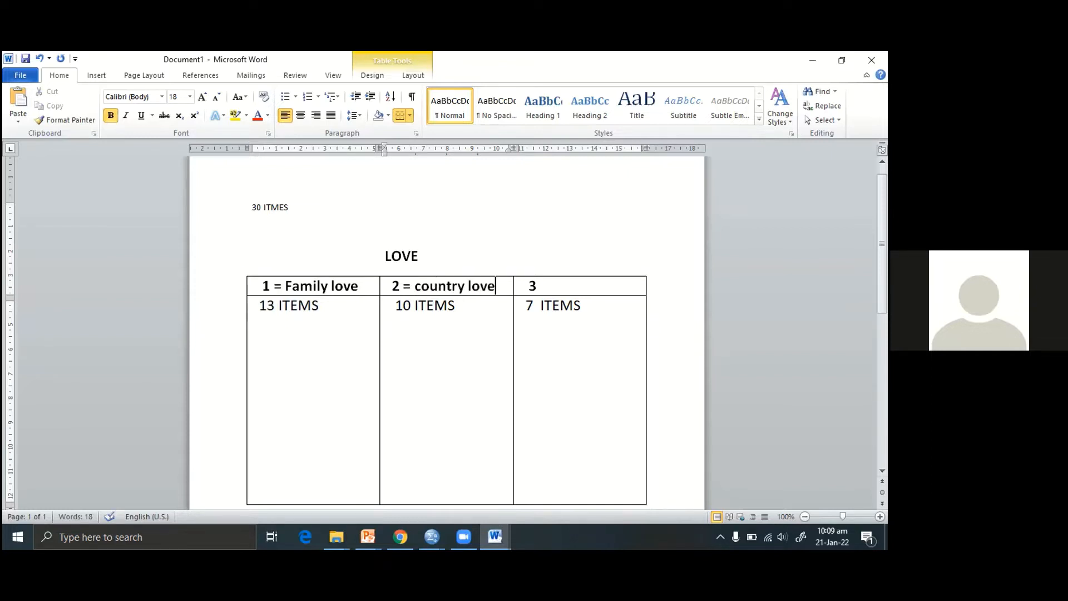
Step: Extend the third column's heading to "3 = Ffrinedship"
{"action": "left_click", "coordinate": [562, 287]}
{"action": "type", "text": "="}
{"action": "type", "text": "rea"}
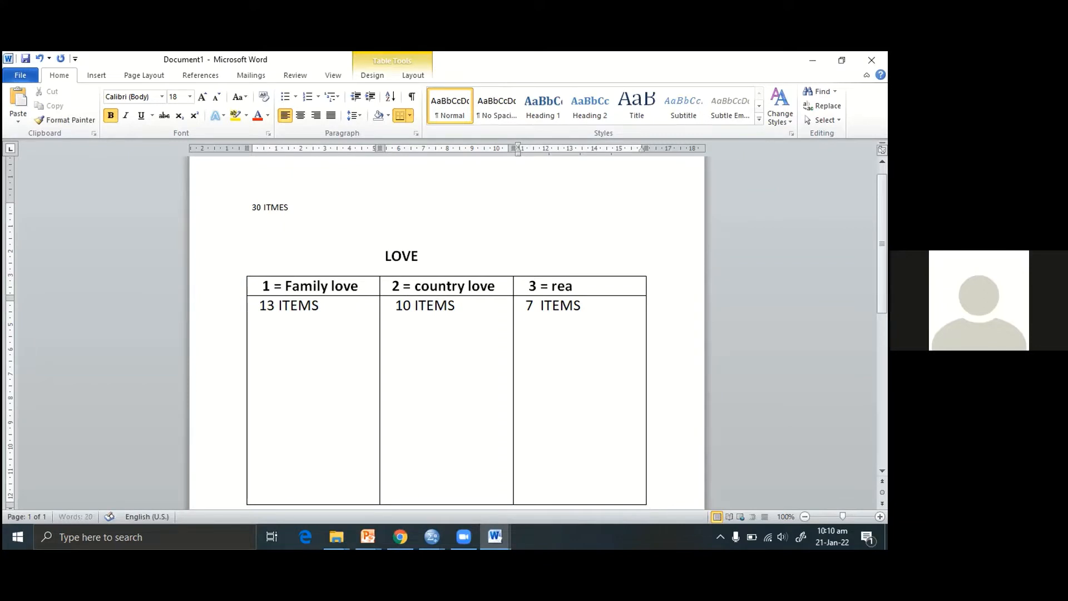
{"action": "type", "text": "din"}
{"action": "key", "text": "BackSpace"}
{"action": "key", "text": "BackSpace"}
{"action": "key", "text": "BackSpace"}
{"action": "key", "text": "BackSpace"}
{"action": "key", "text": "BackSpace"}
{"action": "key", "text": "BackSpace"}
{"action": "type", "text": "Ffrinedship"}
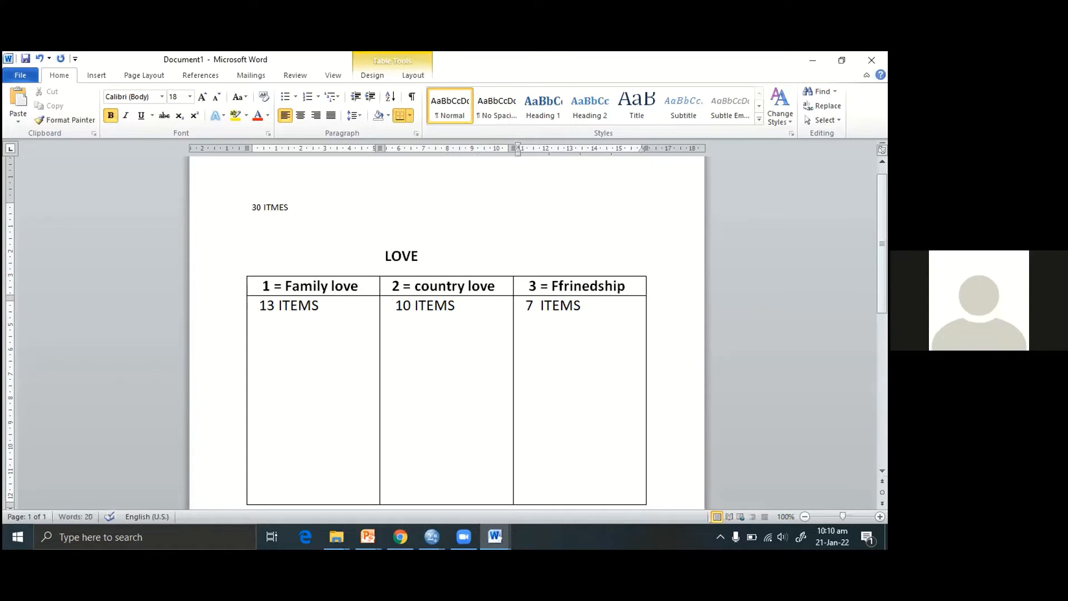
Step: Correct the misspelled word in the third column's heading to "friendship"
{"action": "left_click", "coordinate": [557, 285]}
{"action": "key", "text": "BackSpace"}
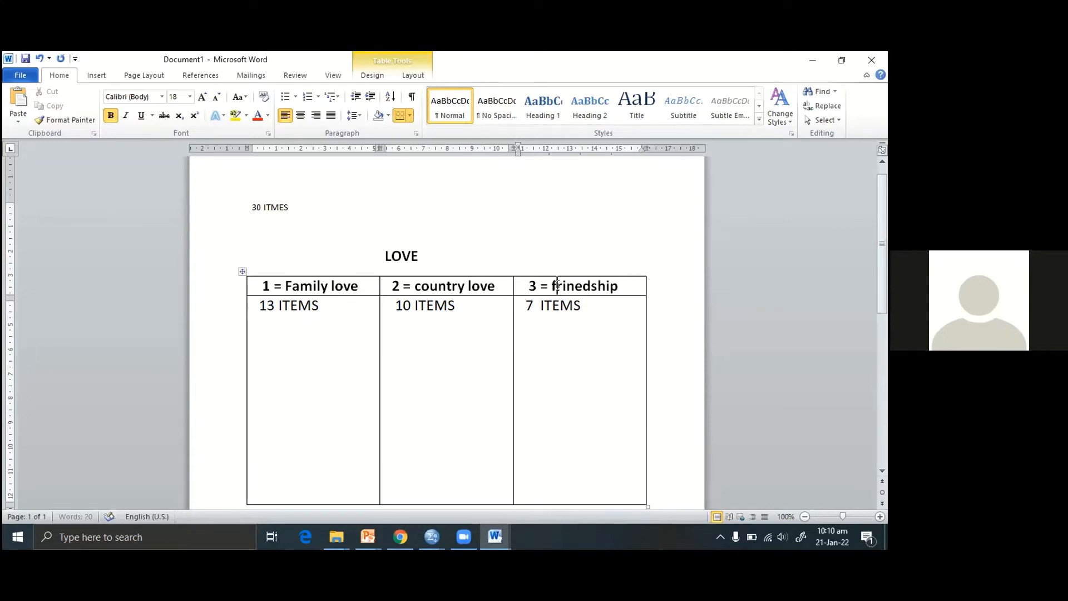
{"action": "key", "text": "Right"}
{"action": "type", "text": "endship"}
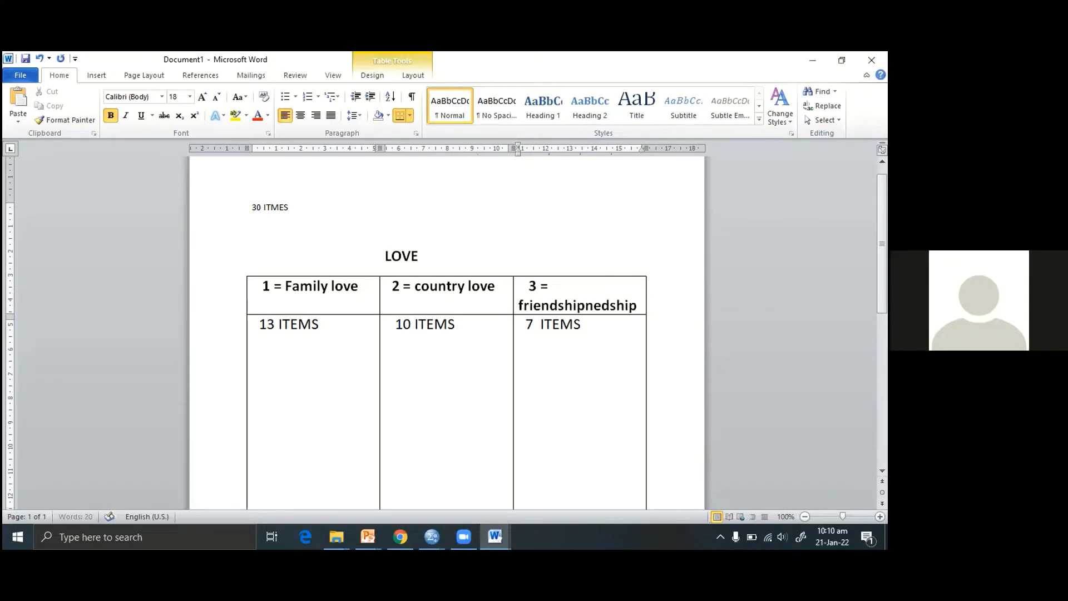
{"action": "key", "text": "shift+Right"}
{"action": "key", "text": "shift+Right"}
{"action": "key", "text": "shift+Right"}
{"action": "key", "text": "shift+Right"}
{"action": "key", "text": "shift+Right"}
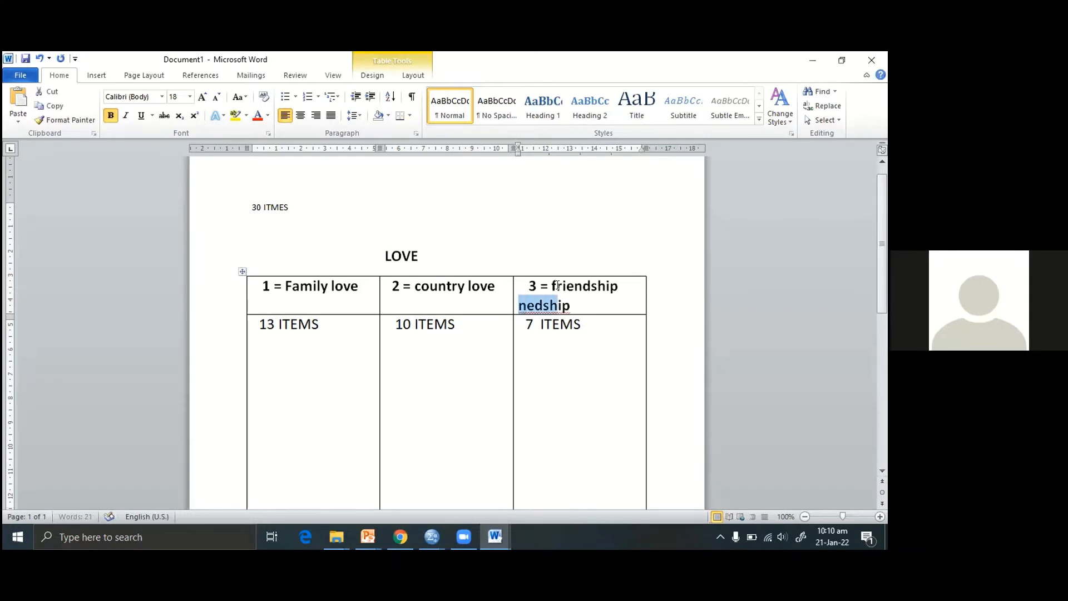
{"action": "key", "text": "shift+Right"}
{"action": "key", "text": "shift+Right"}
{"action": "key", "text": "Delete"}
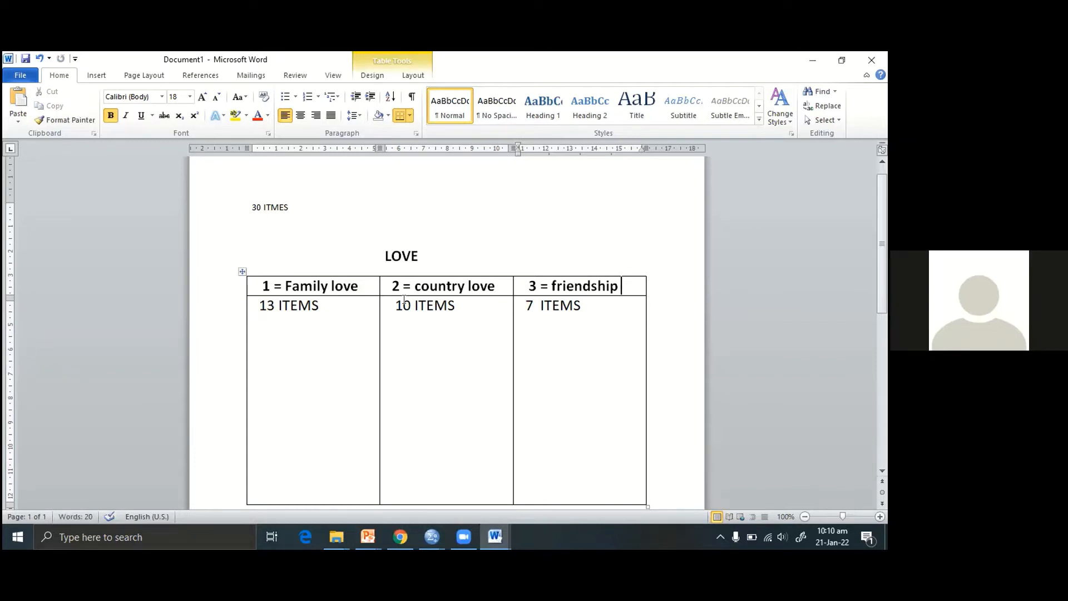
Step: Examine the first column's heading, relating the number 1 to the label "Family love"
{"action": "left_click_drag", "start_coordinate": [281, 281], "coordinate": [335, 286]}
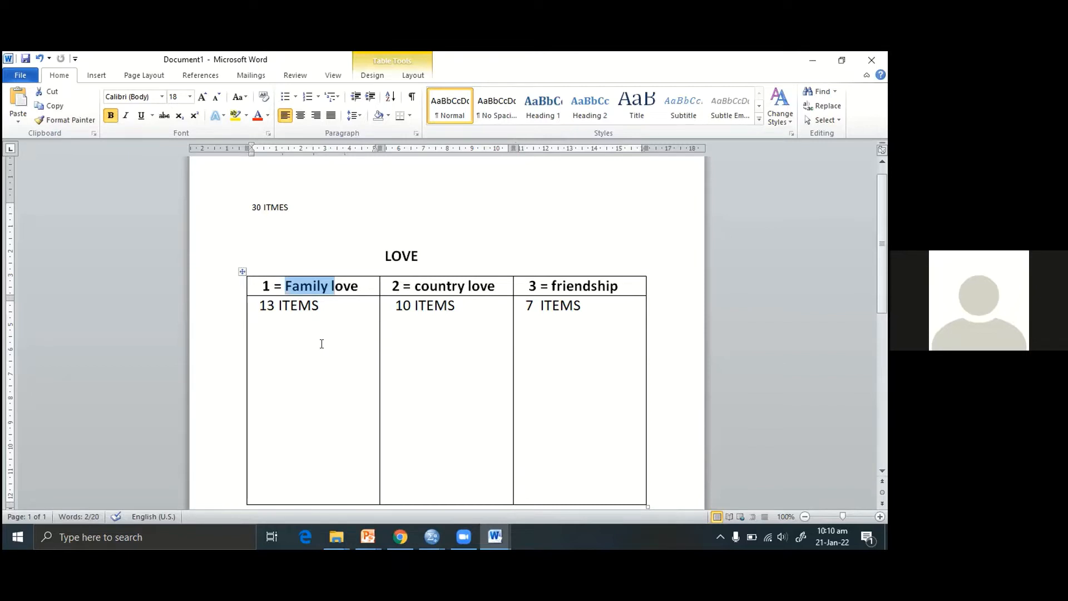
{"action": "left_click_drag", "start_coordinate": [886, 236], "coordinate": [886, 251]}
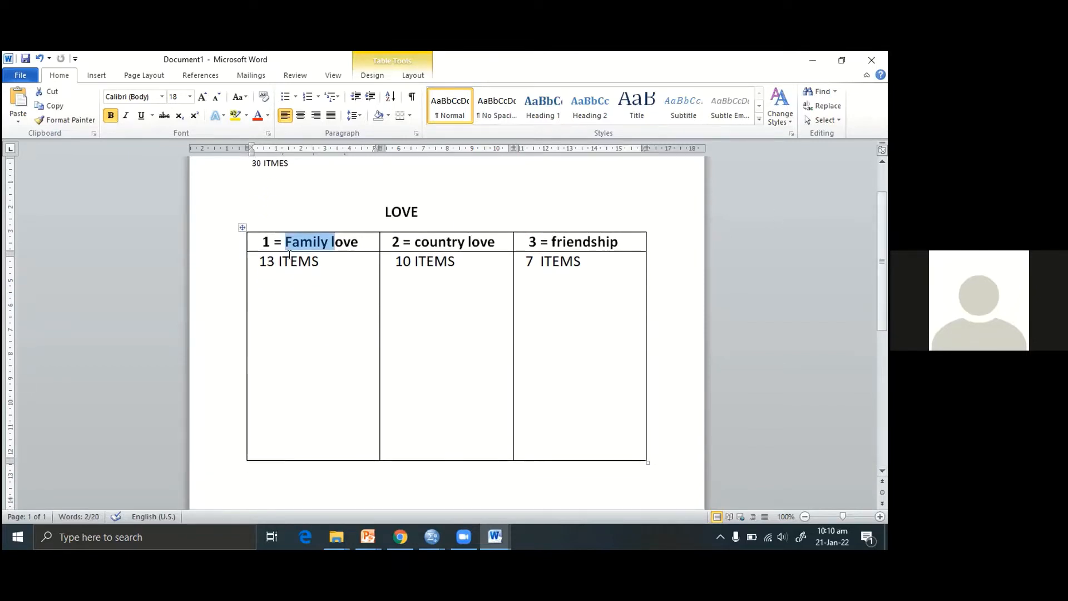
{"action": "left_click_drag", "start_coordinate": [253, 244], "coordinate": [271, 243]}
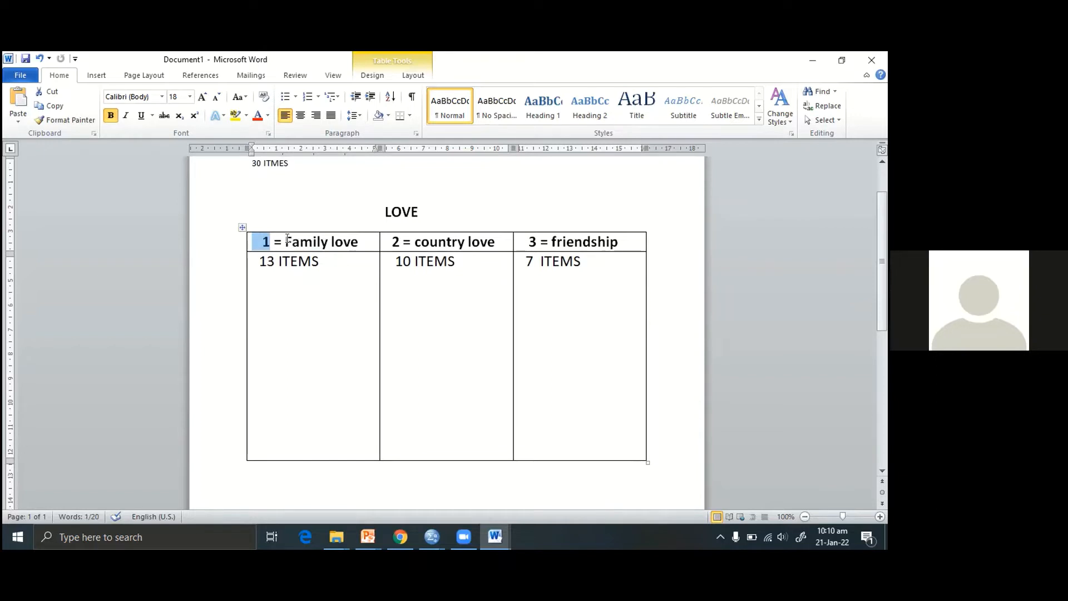
{"action": "left_click_drag", "start_coordinate": [286, 242], "coordinate": [322, 241]}
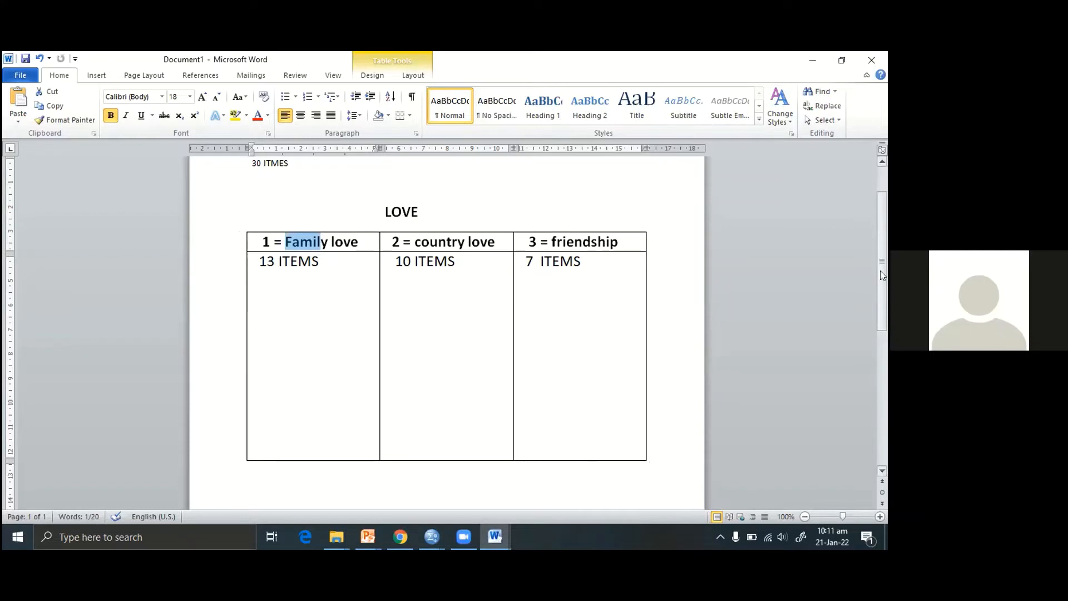
Step: Draw a straight arrow from the LOVE title down to the "1 = Family love" heading
{"action": "left_click_drag", "start_coordinate": [880, 270], "coordinate": [879, 259]}
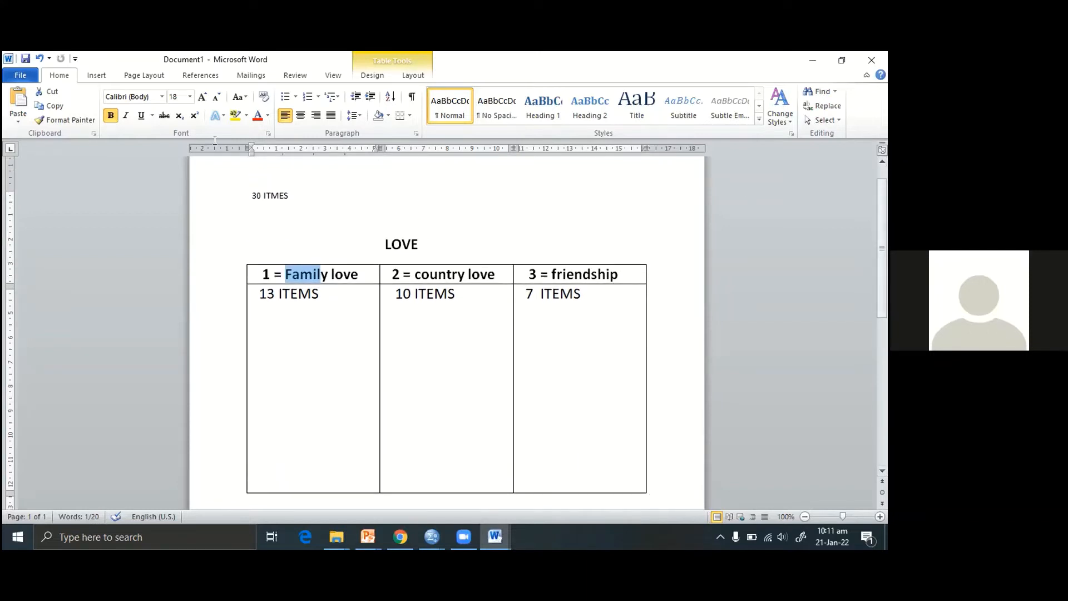
{"action": "left_click", "coordinate": [103, 76]}
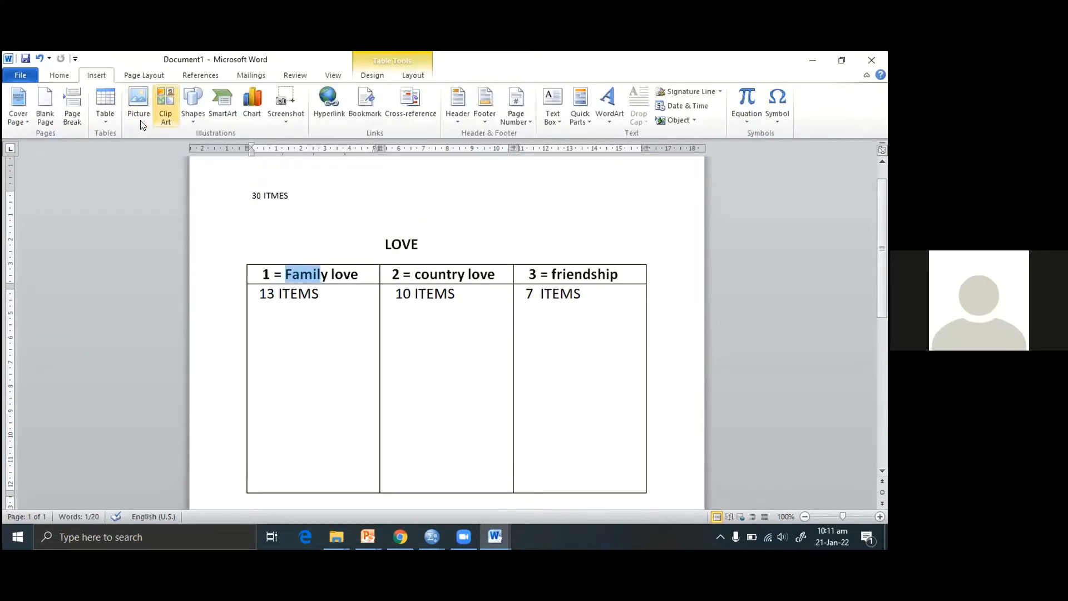
{"action": "left_click", "coordinate": [112, 120]}
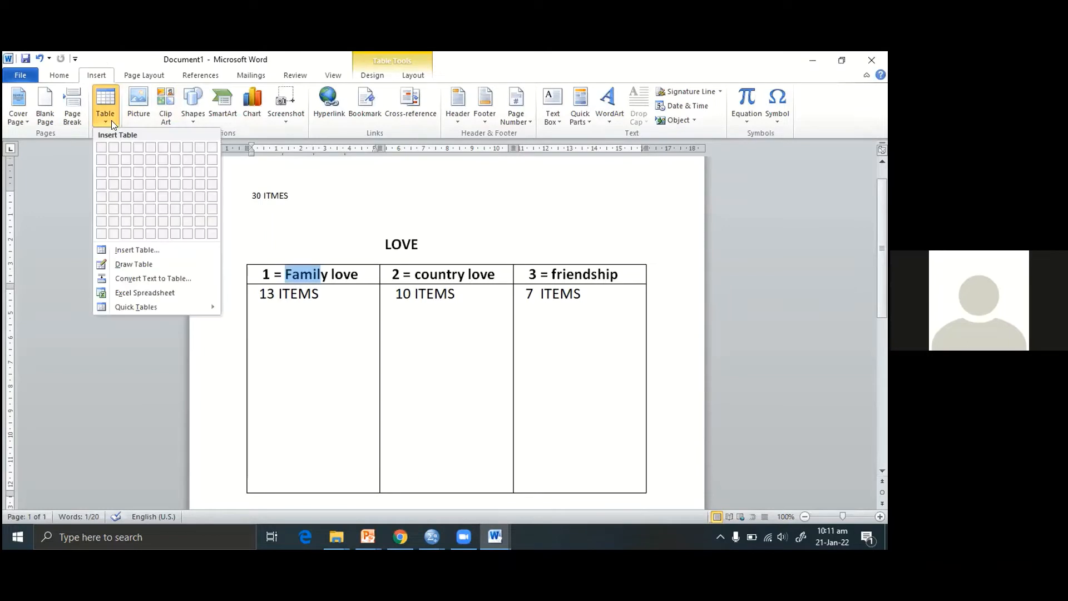
{"action": "left_click", "coordinate": [190, 122]}
{"action": "left_click", "coordinate": [215, 149]}
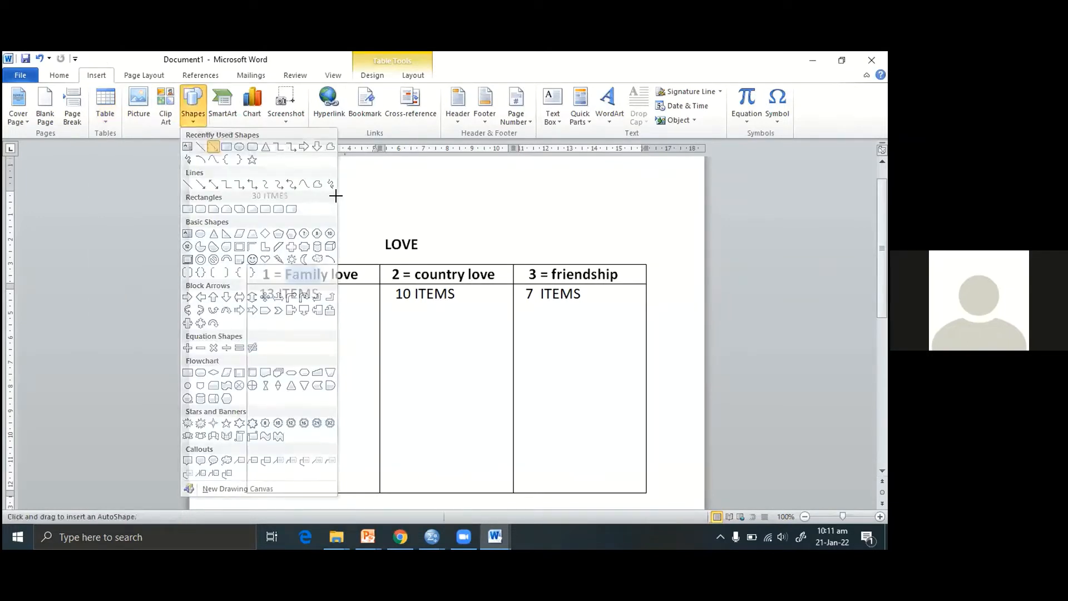
{"action": "mouse_move", "coordinate": [383, 246]}
{"action": "left_mouse_down"}
{"action": "mouse_move", "coordinate": [343, 248]}
{"action": "mouse_move", "coordinate": [330, 266]}
{"action": "left_mouse_up"}
Step: Draw a straight arrow about 0.82 cm high and 1.14 cm wide from the LOVE title to the "2 = country love" heading
{"action": "left_click", "coordinate": [96, 75]}
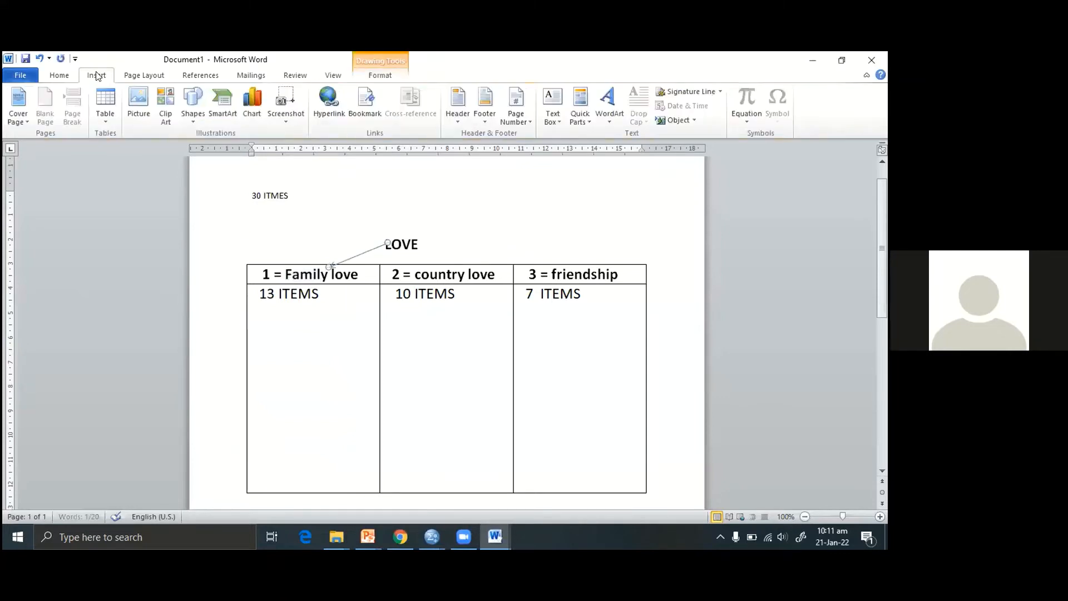
{"action": "left_click", "coordinate": [192, 124]}
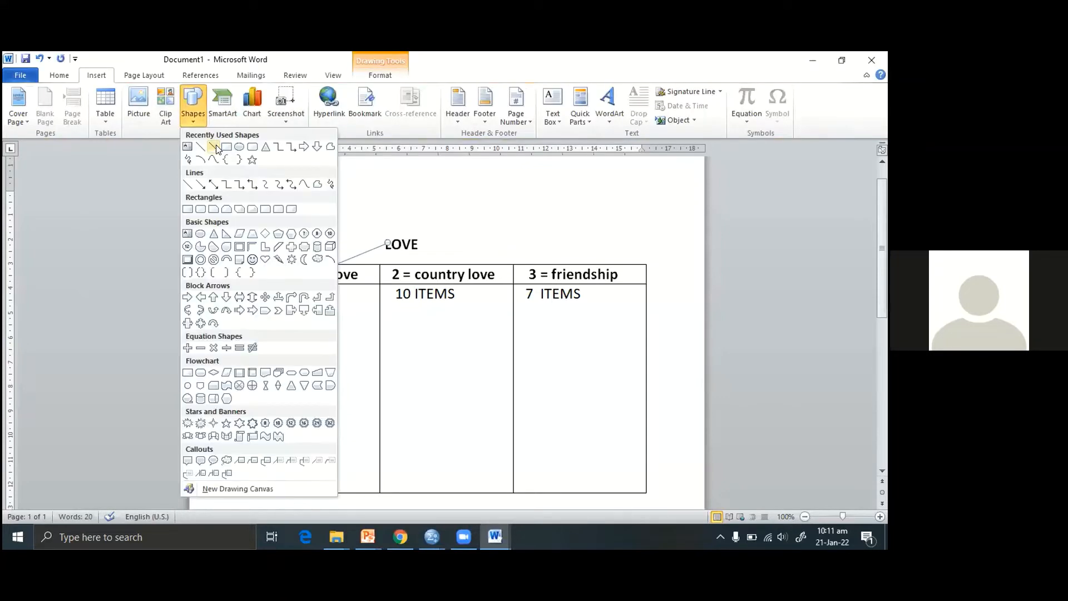
{"action": "left_click", "coordinate": [216, 148]}
{"action": "left_click_drag", "start_coordinate": [397, 244], "coordinate": [426, 266]}
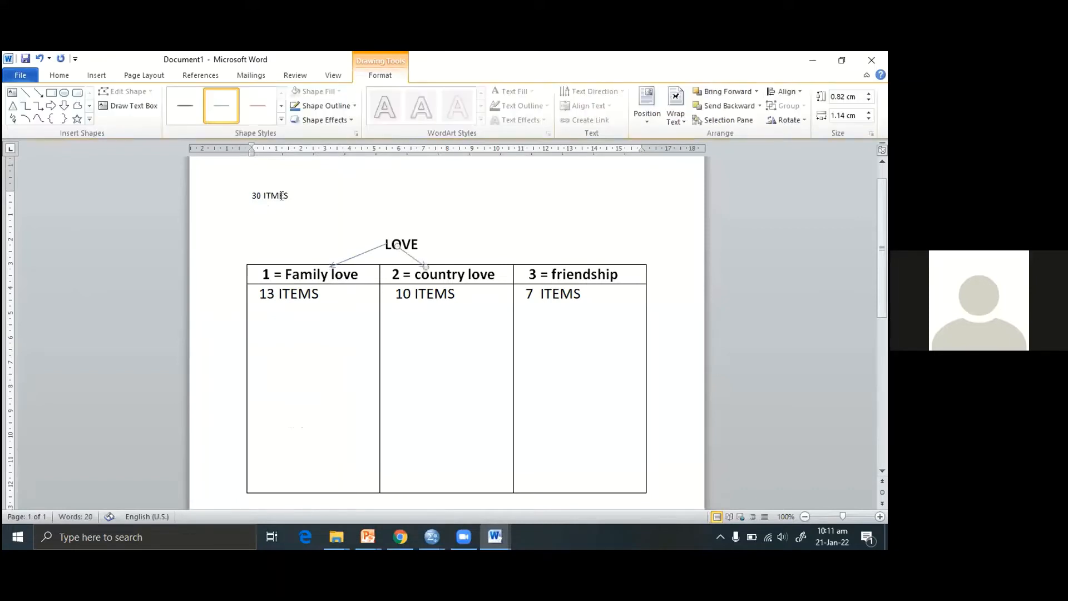
Step: Draw a straight arrow about 0.82 cm high and 5.19 cm wide from the LOVE title to the "3 = friendship" heading
{"action": "left_click", "coordinate": [95, 75]}
{"action": "left_click", "coordinate": [193, 123]}
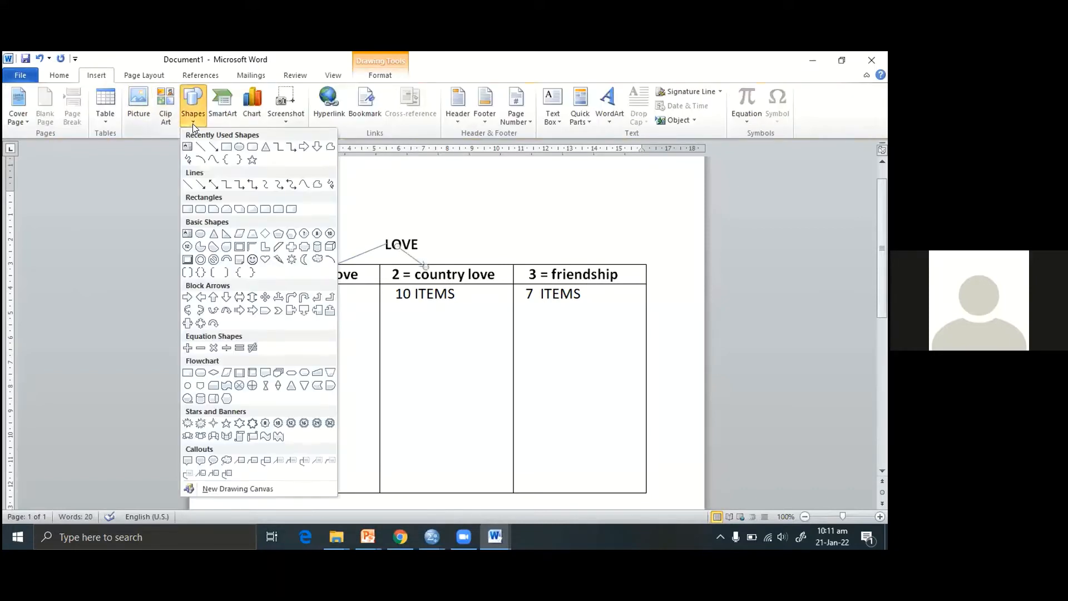
{"action": "left_click", "coordinate": [213, 146]}
{"action": "mouse_move", "coordinate": [412, 244]}
{"action": "left_mouse_down"}
{"action": "mouse_move", "coordinate": [543, 274]}
{"action": "mouse_move", "coordinate": [532, 275]}
{"action": "mouse_move", "coordinate": [541, 266]}
{"action": "left_mouse_up"}
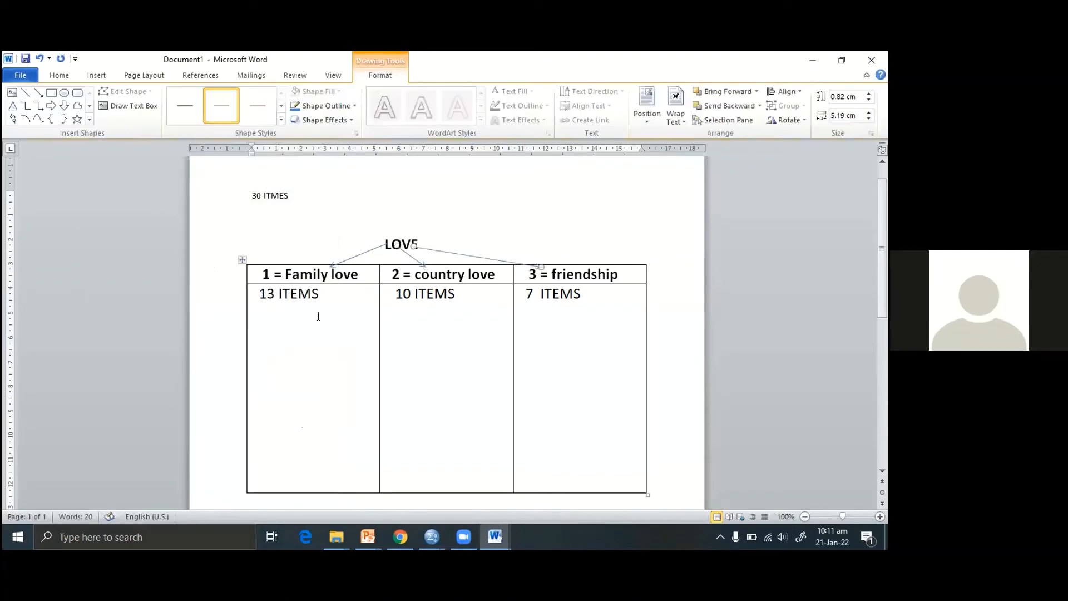
{"action": "left_click_drag", "start_coordinate": [322, 295], "coordinate": [263, 293]}
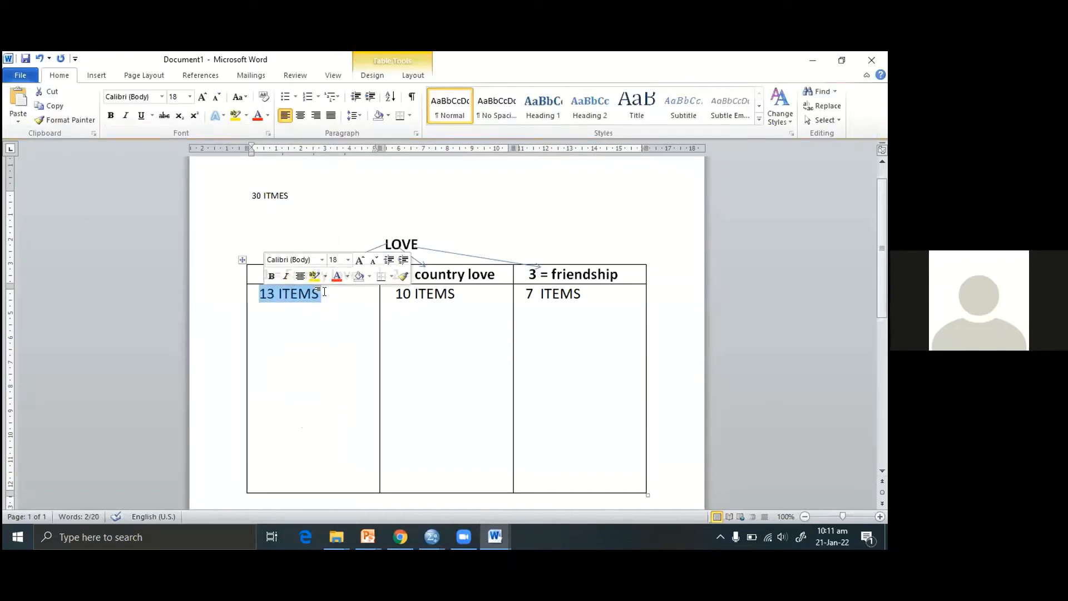
{"action": "left_click", "coordinate": [424, 295]}
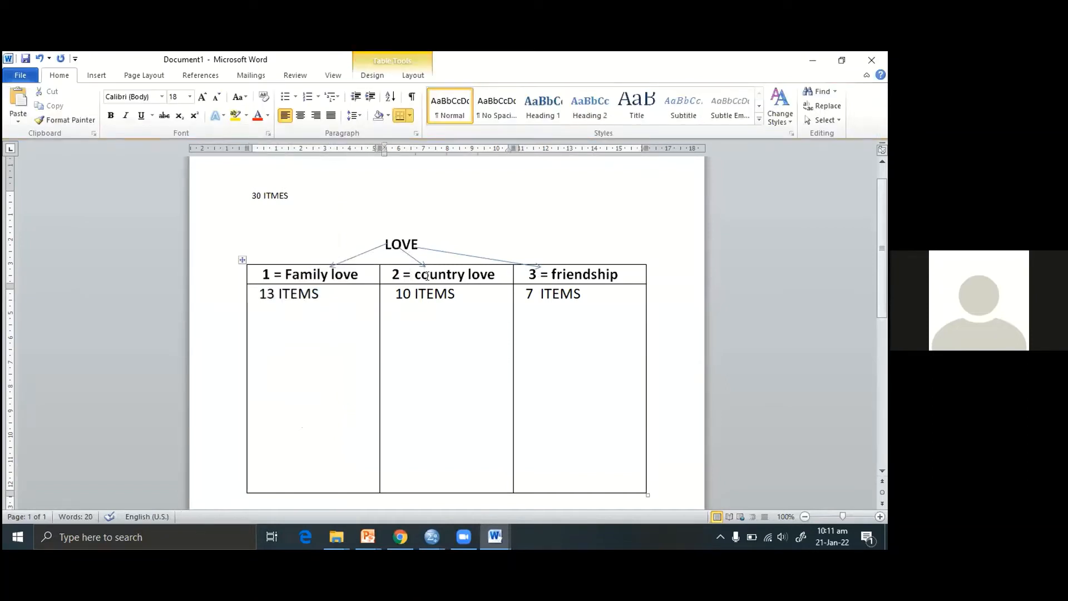
{"action": "left_click", "coordinate": [430, 275]}
Step: Switch to the PowerPoint presentation with the SPSS factor analysis slides and run its slide show from slide 20
{"action": "left_click", "coordinate": [368, 538]}
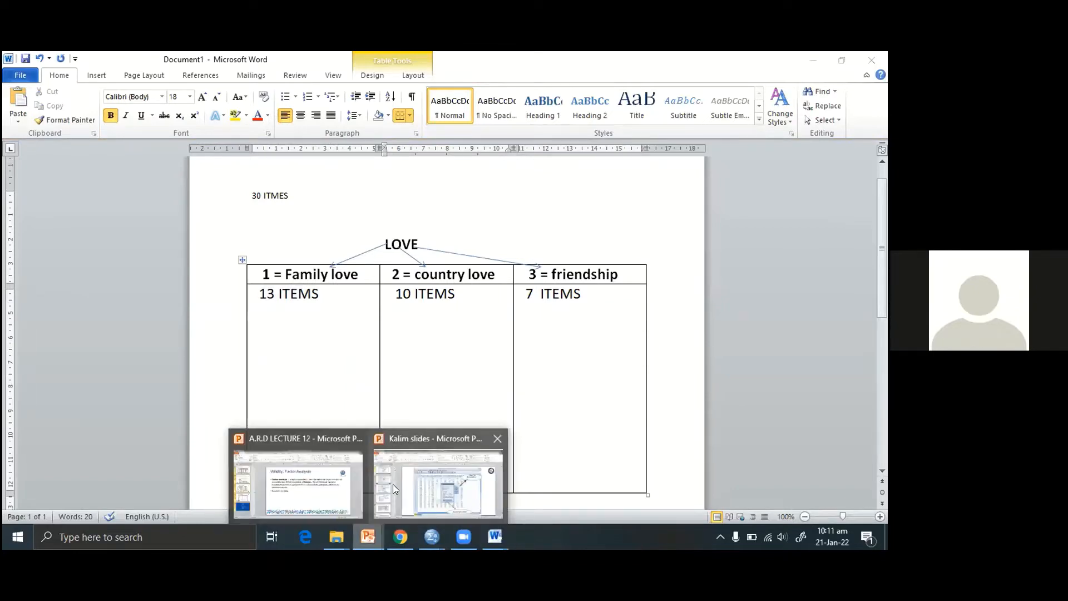
{"action": "left_click", "coordinate": [393, 484]}
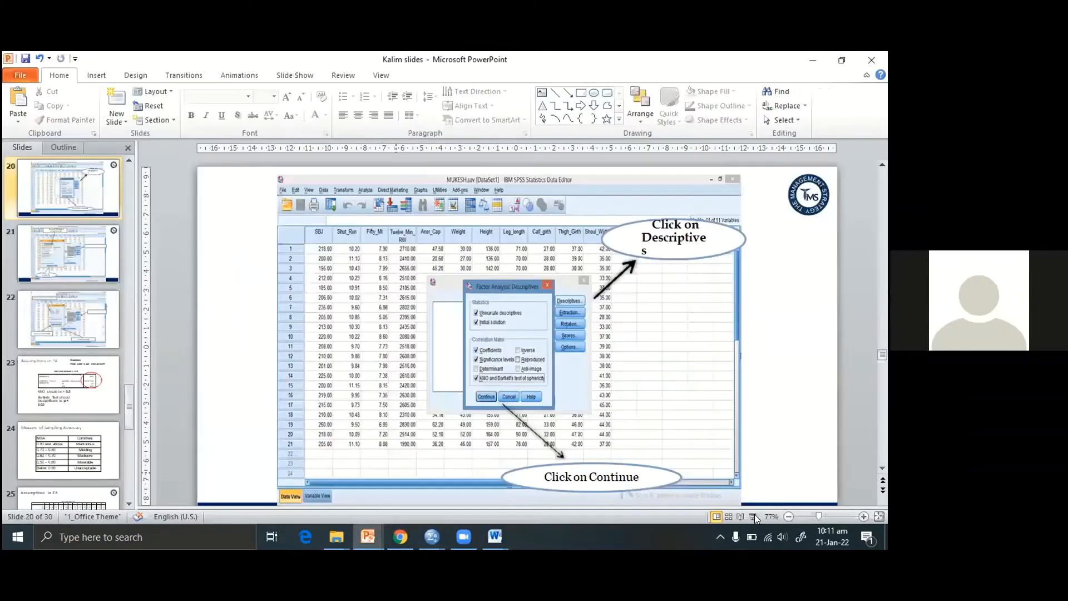
{"action": "left_click", "coordinate": [755, 517]}
{"action": "key", "text": "Right"}
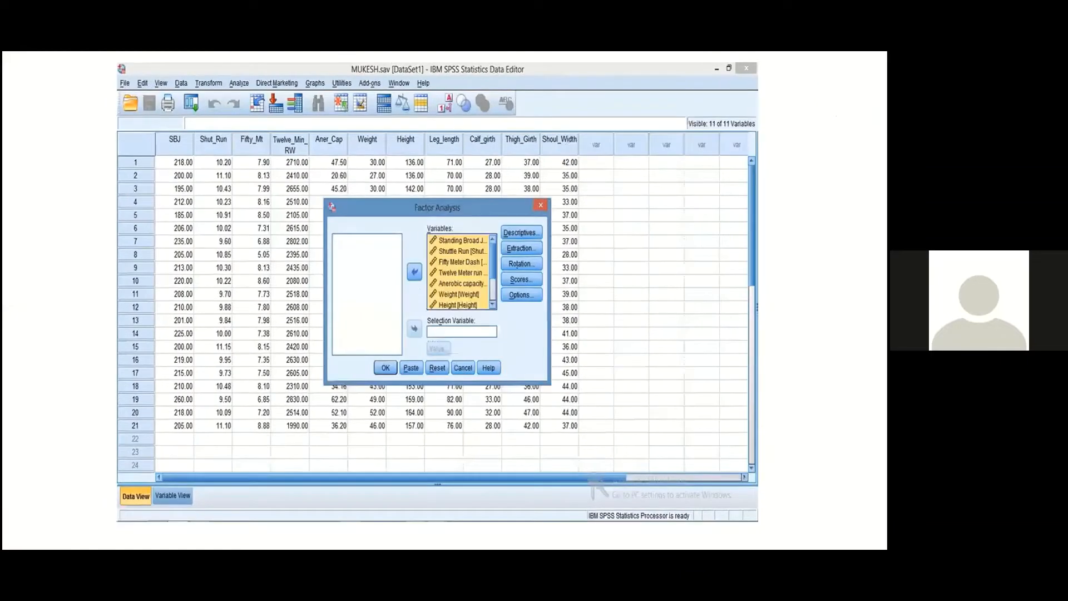
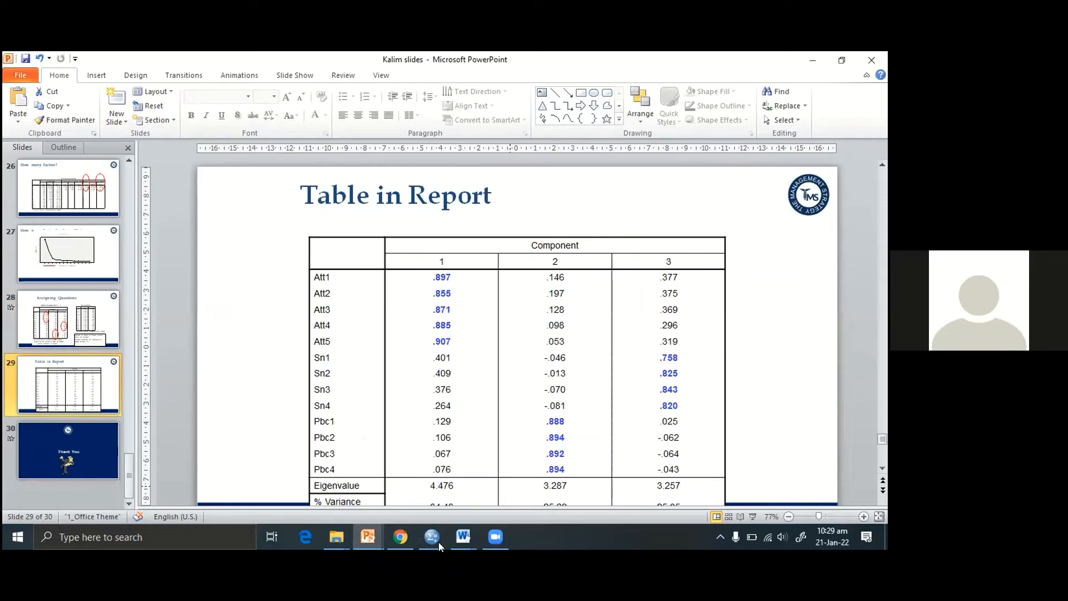
Step: Switch to the DATA PREPARATION.sav data set in SPSS and open the Factor Analysis dialog
{"action": "left_click", "coordinate": [432, 537]}
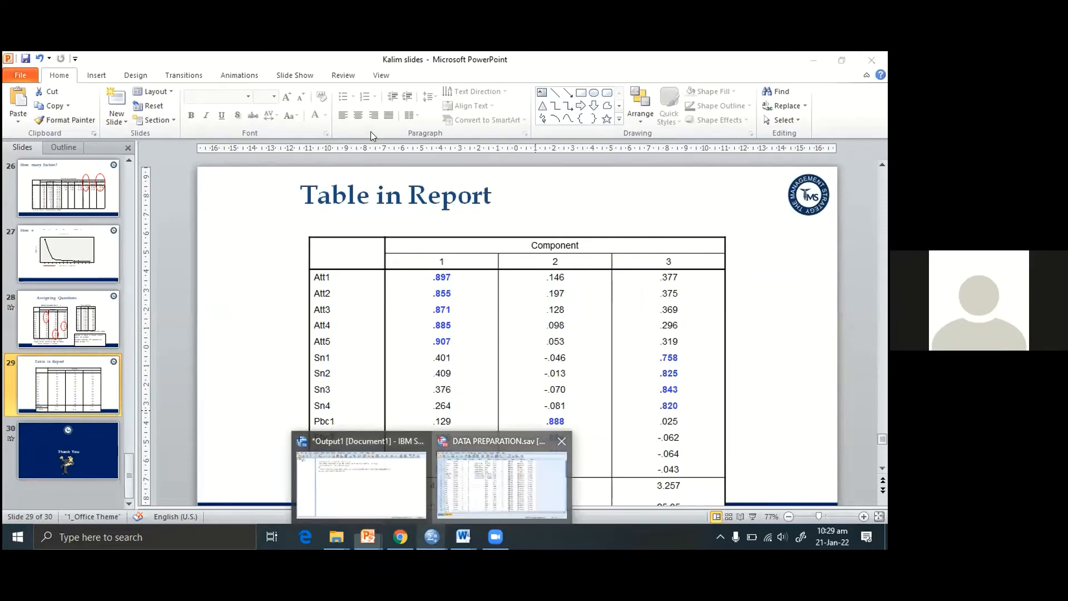
{"action": "left_click", "coordinate": [509, 440]}
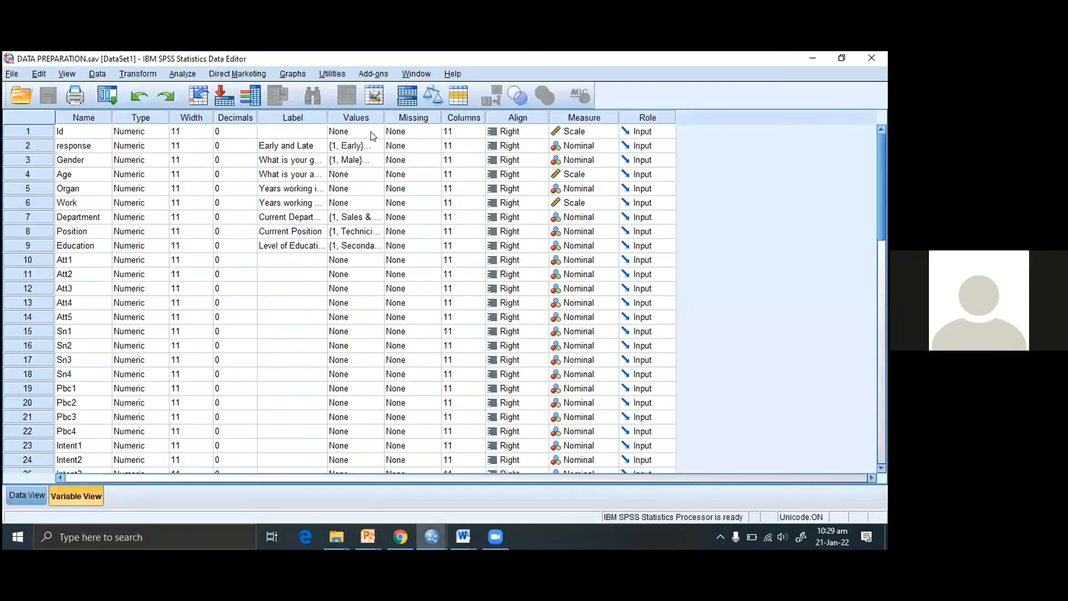
{"action": "left_click", "coordinate": [186, 520]}
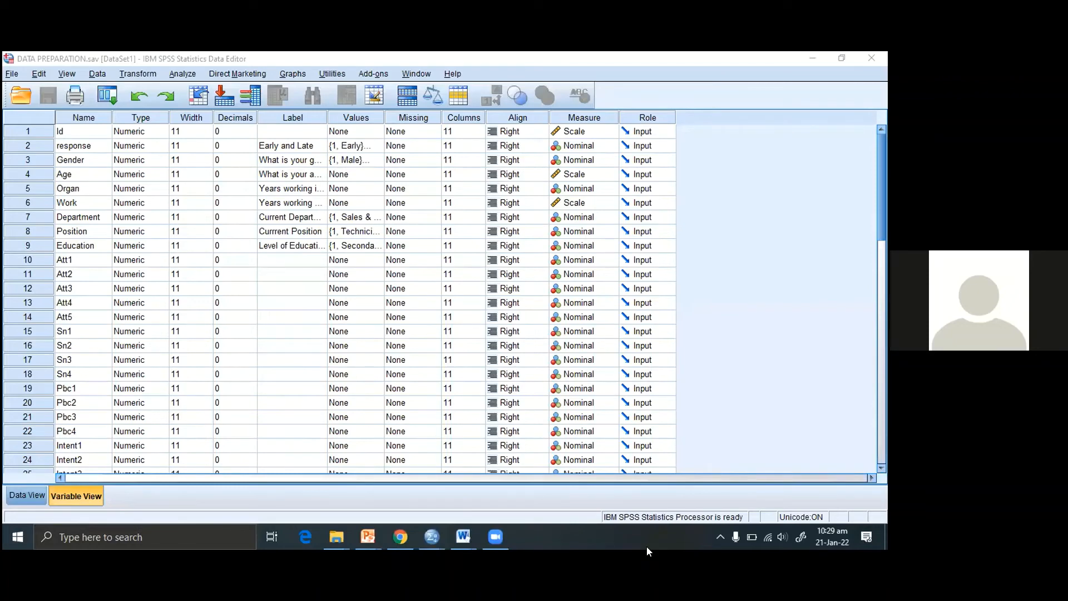
{"action": "left_click", "coordinate": [188, 74]}
{"action": "mouse_move", "coordinate": [266, 271]}
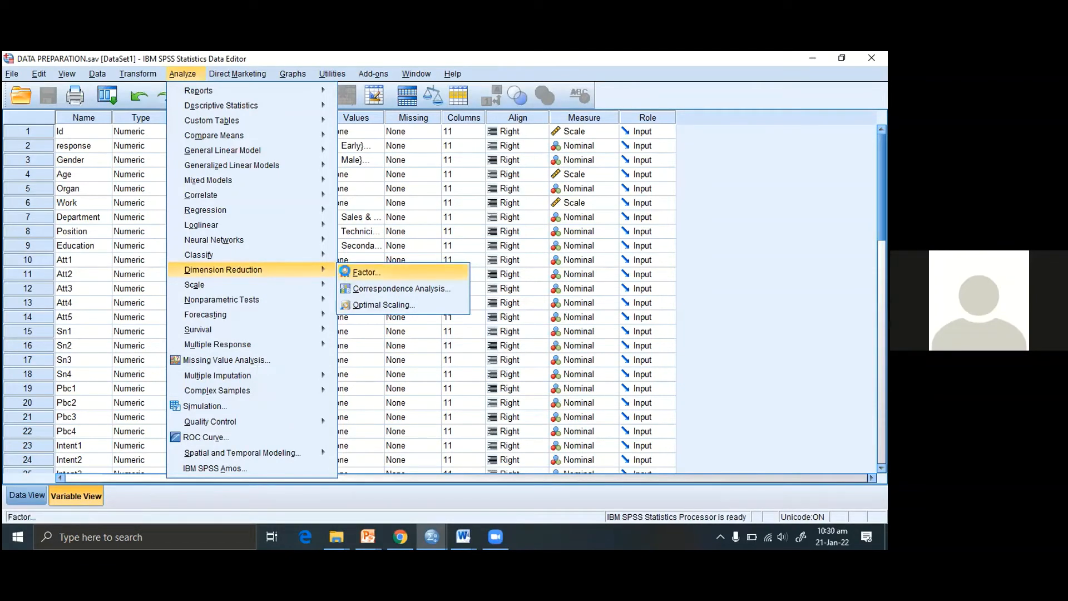
{"action": "left_click", "coordinate": [356, 272]}
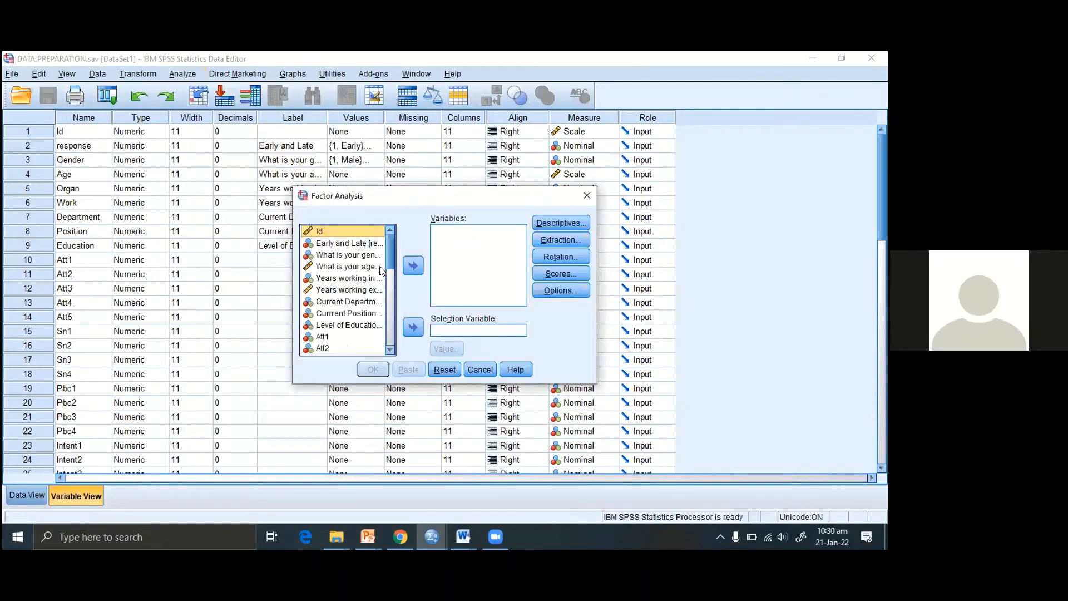
Step: Add the items Att1 to Att5, Sn1 to Sn4 and Pbc1 to Pbc4 as the factor analysis variables
{"action": "scroll", "coordinate": [387, 273], "scroll_direction": "down", "scroll_amount": 2}
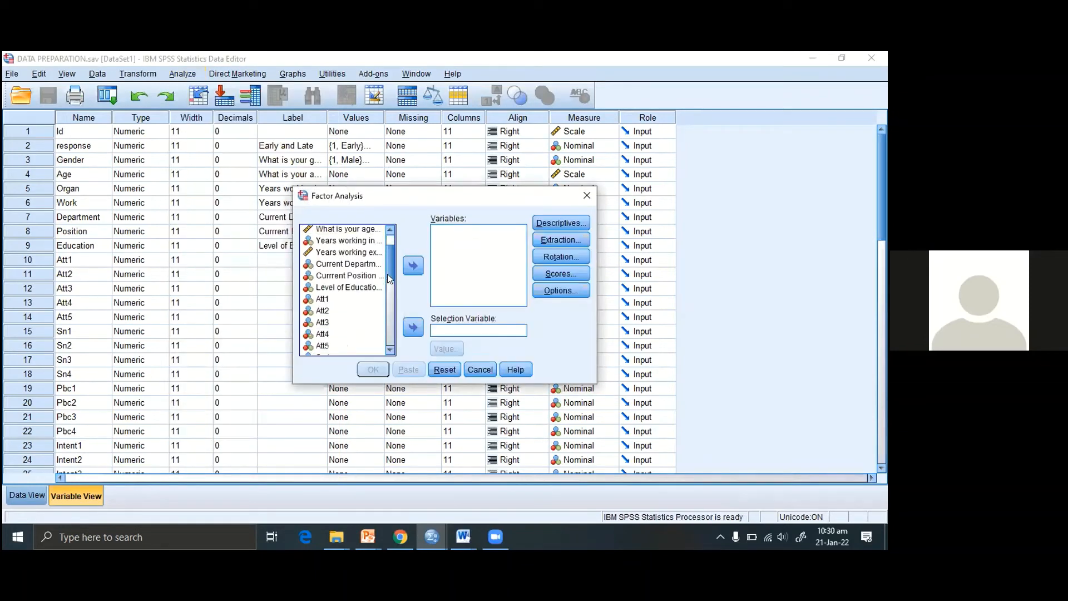
{"action": "left_click_drag", "start_coordinate": [388, 275], "coordinate": [388, 283]}
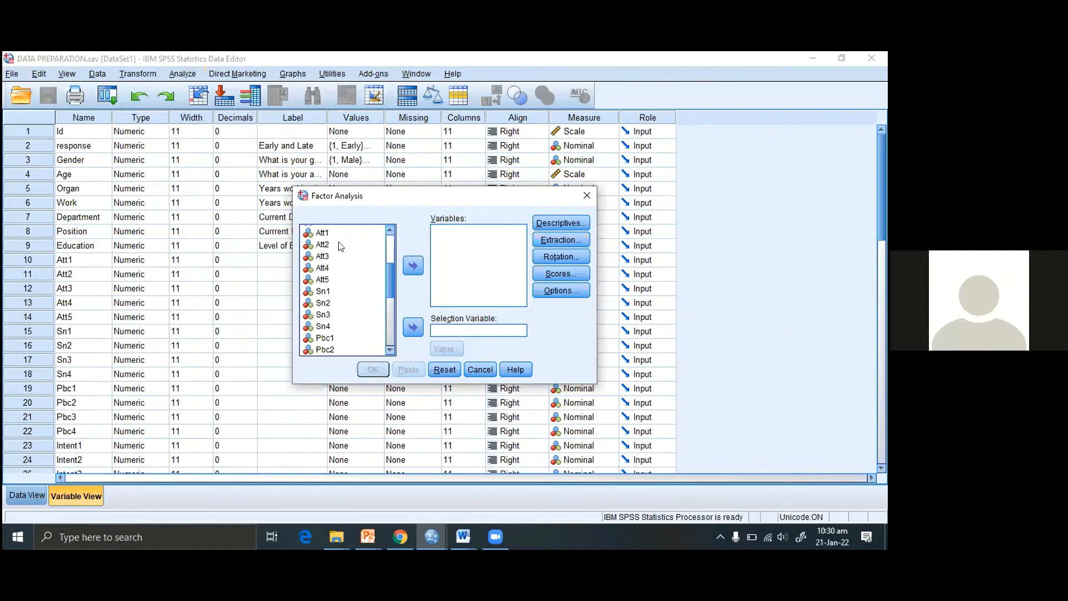
{"action": "left_click", "coordinate": [326, 234]}
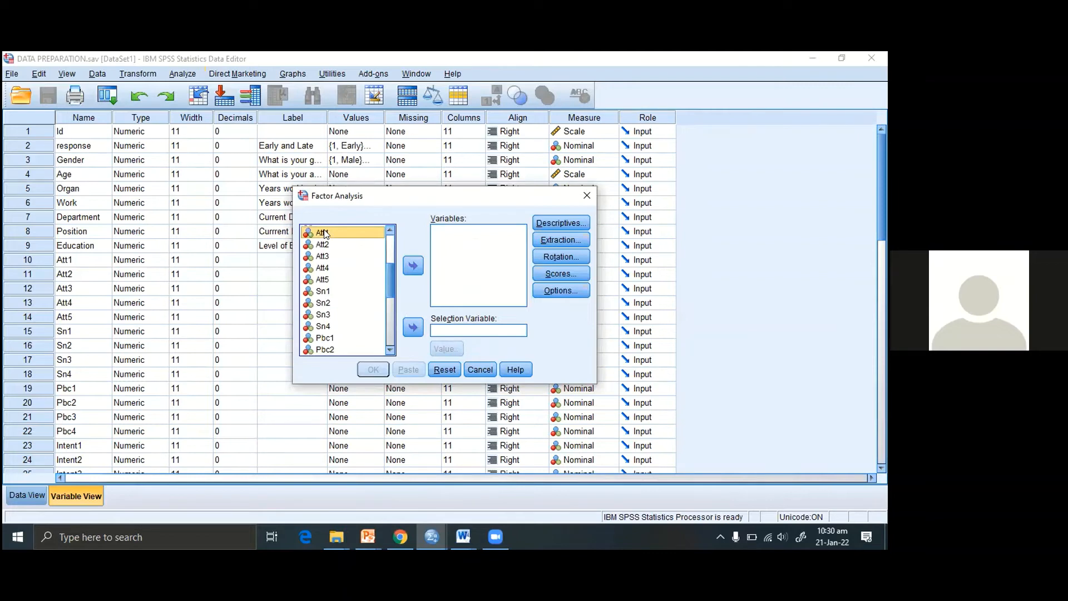
{"action": "key", "text": "shift+Down"}
{"action": "key", "text": "shift+Down"}
{"action": "key", "text": "shift+Down"}
{"action": "key", "text": "shift+Down"}
{"action": "key", "text": "shift+Down"}
{"action": "key", "text": "shift+Down"}
{"action": "key", "text": "shift+Down"}
{"action": "key", "text": "shift+Down"}
{"action": "key", "text": "shift+Down"}
{"action": "key", "text": "shift+Down"}
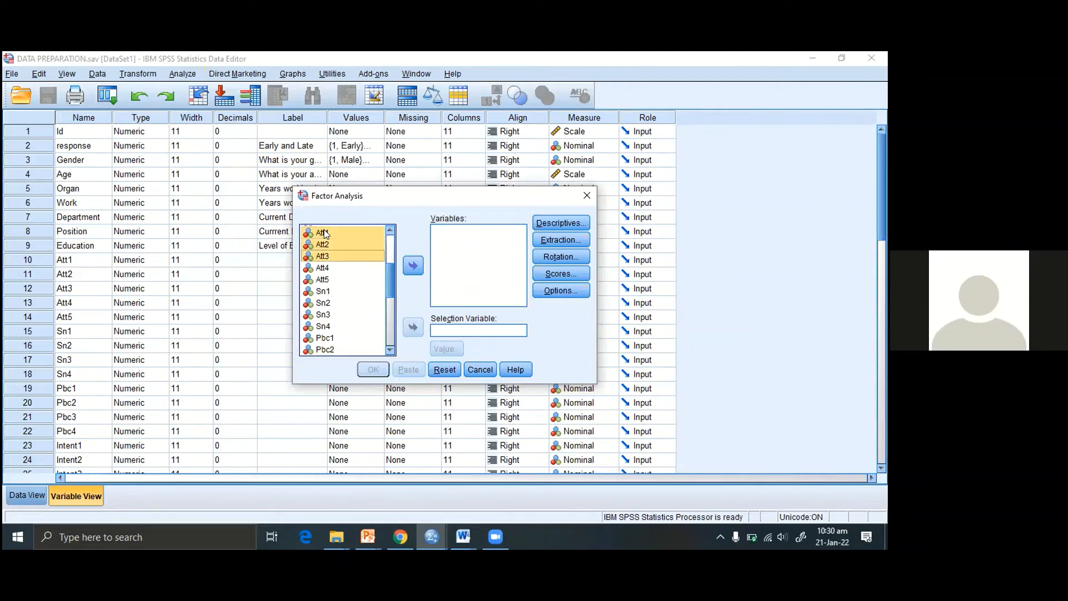
{"action": "key", "text": "shift+Down"}
{"action": "key", "text": "shift+Down"}
{"action": "key", "text": "shift+Down"}
{"action": "key", "text": "shift+Down"}
{"action": "key", "text": "shift+Up"}
{"action": "key", "text": "shift+Up"}
{"action": "left_click", "coordinate": [421, 265]}
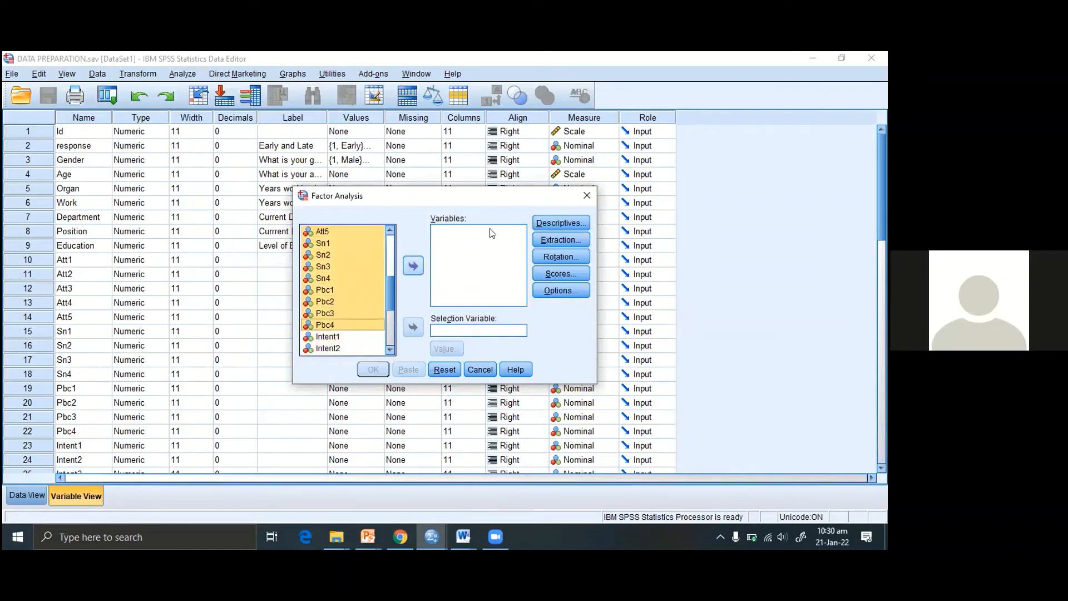
Step: Include KMO and Bartlett's test of sphericity and the anti-image correlation matrix in the factor analysis descriptives
{"action": "left_click", "coordinate": [558, 224]}
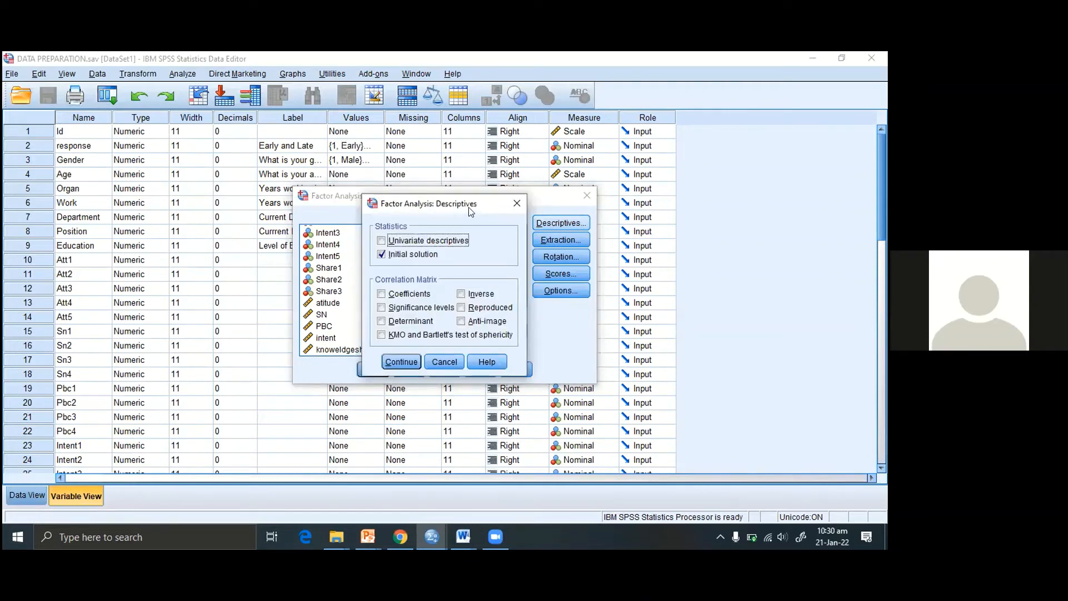
{"action": "left_click", "coordinate": [420, 336]}
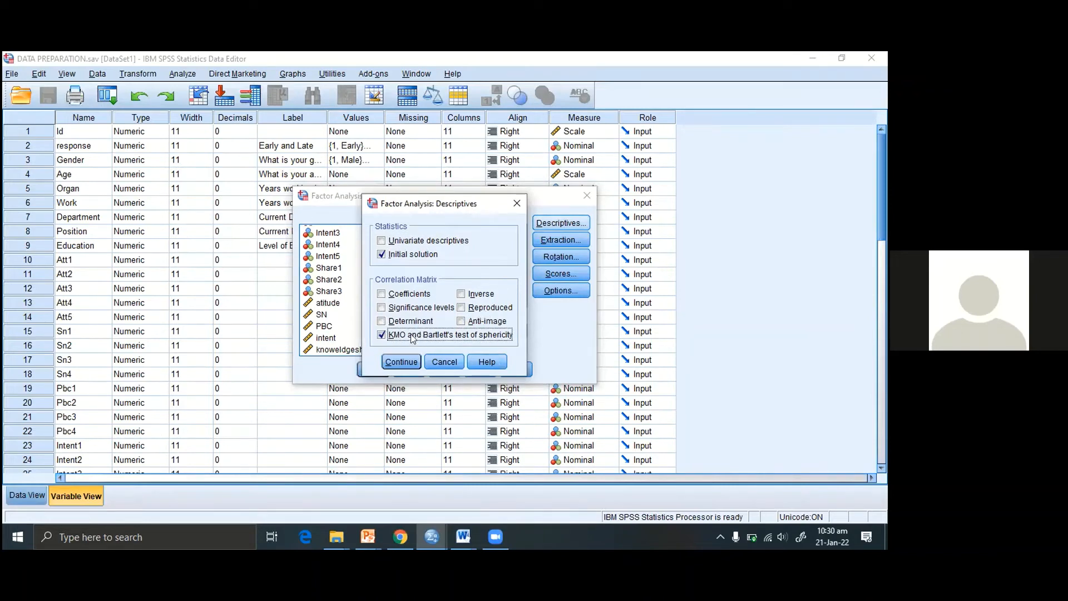
{"action": "left_click", "coordinate": [473, 322]}
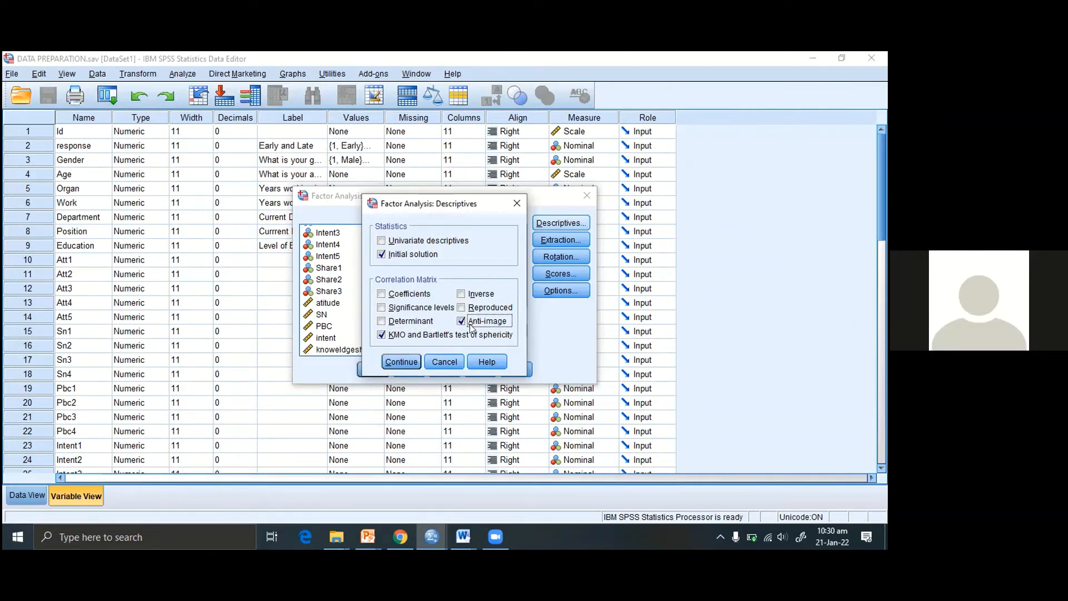
Step: Switch to the factor analysis slides in PowerPoint and examine the appropriateness criteria, the sampling adequacy table and the anti-image matrices
{"action": "left_click", "coordinate": [368, 537]}
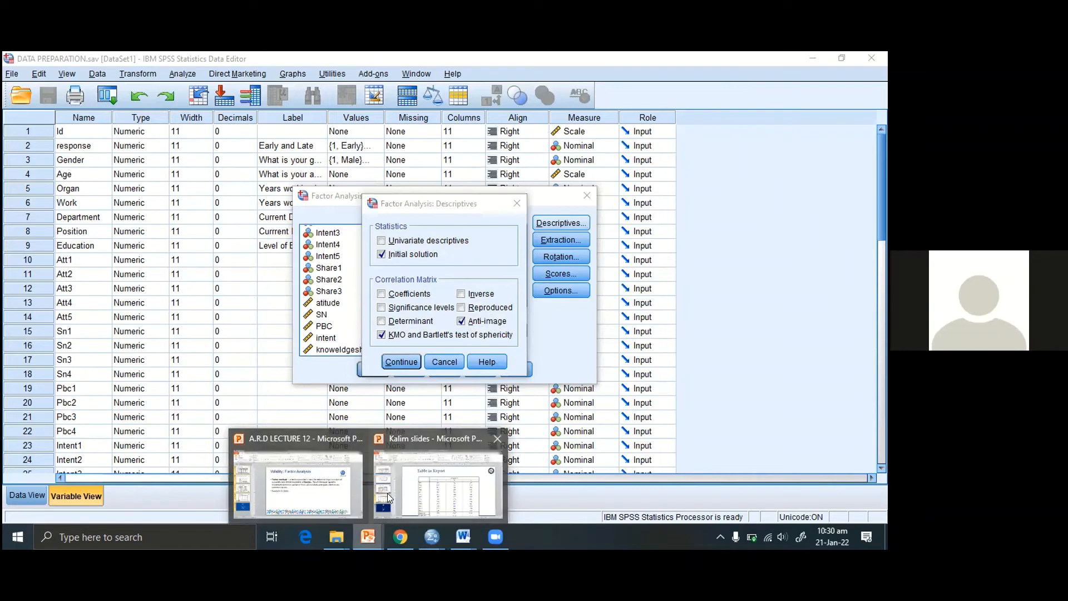
{"action": "left_click", "coordinate": [387, 497]}
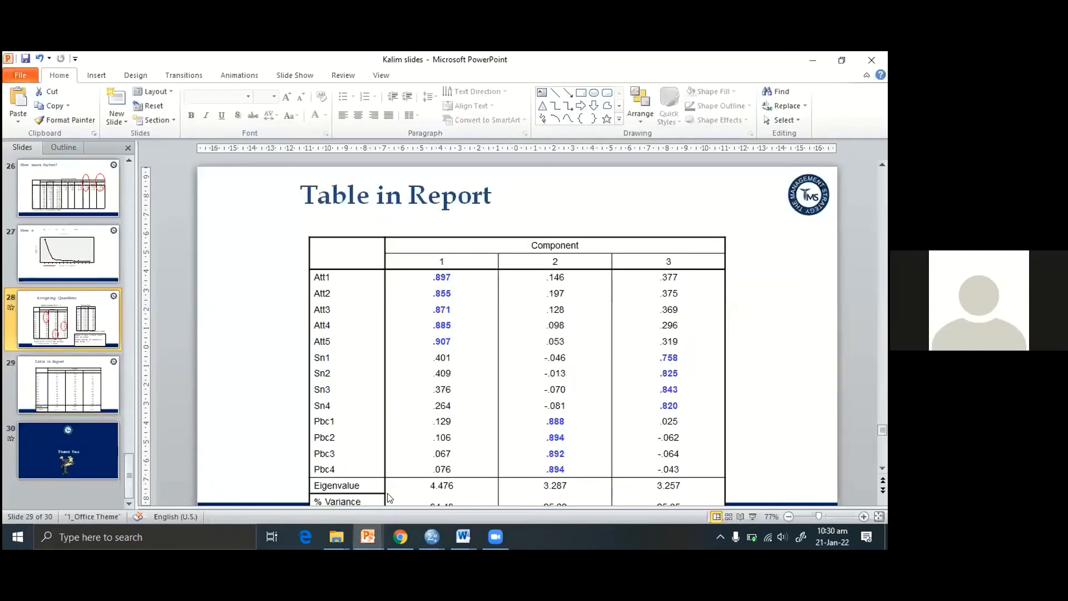
{"action": "scroll", "coordinate": [388, 498], "scroll_direction": "up", "scroll_amount": 1}
{"action": "scroll", "coordinate": [388, 497], "scroll_direction": "up", "scroll_amount": 2}
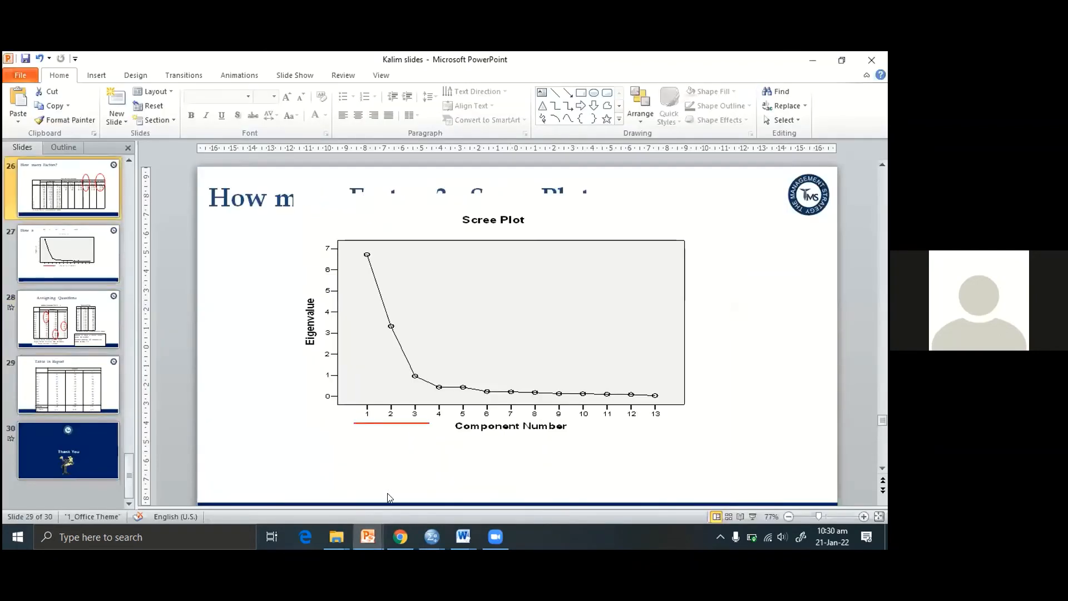
{"action": "scroll", "coordinate": [388, 498], "scroll_direction": "up", "scroll_amount": 5}
{"action": "scroll", "coordinate": [388, 497], "scroll_direction": "up", "scroll_amount": 3}
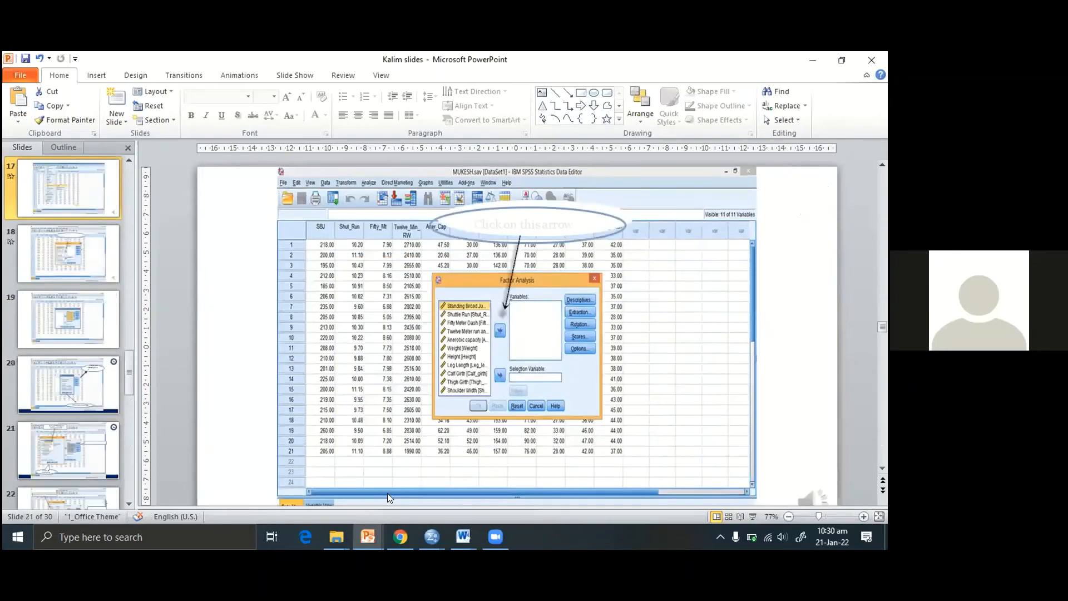
{"action": "scroll", "coordinate": [388, 497], "scroll_direction": "up", "scroll_amount": 4}
{"action": "scroll", "coordinate": [388, 498], "scroll_direction": "down", "scroll_amount": 4}
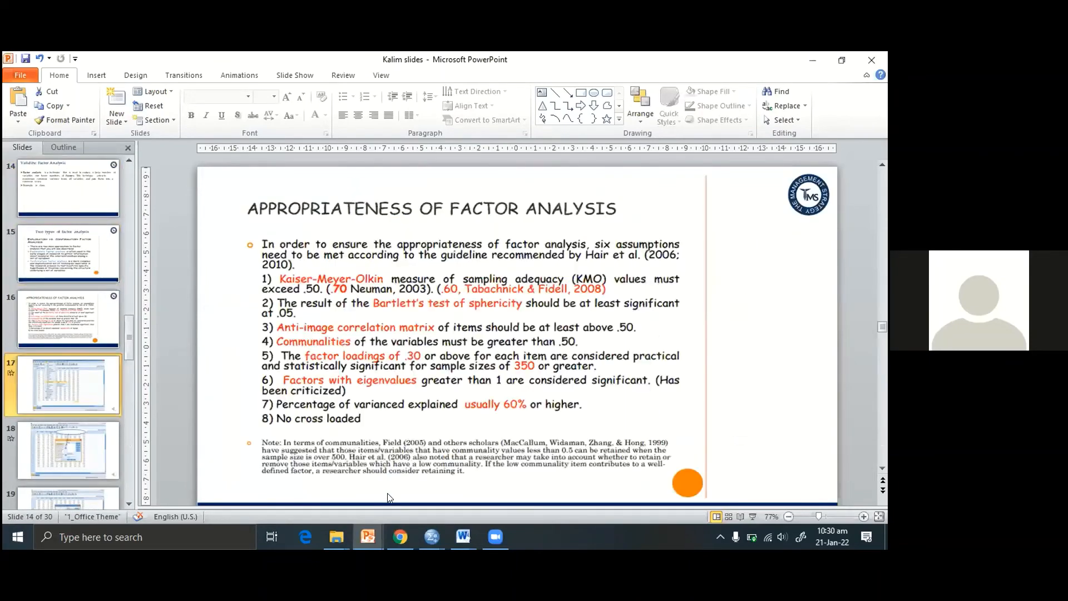
{"action": "scroll", "coordinate": [387, 493], "scroll_direction": "down", "scroll_amount": 3}
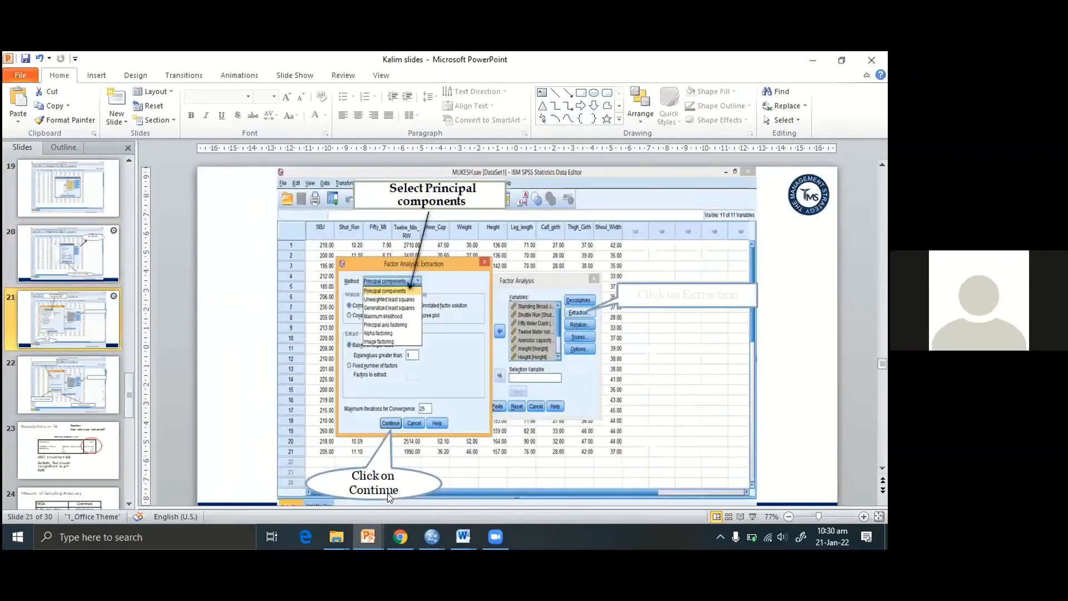
{"action": "scroll", "coordinate": [388, 497], "scroll_direction": "down", "scroll_amount": 3}
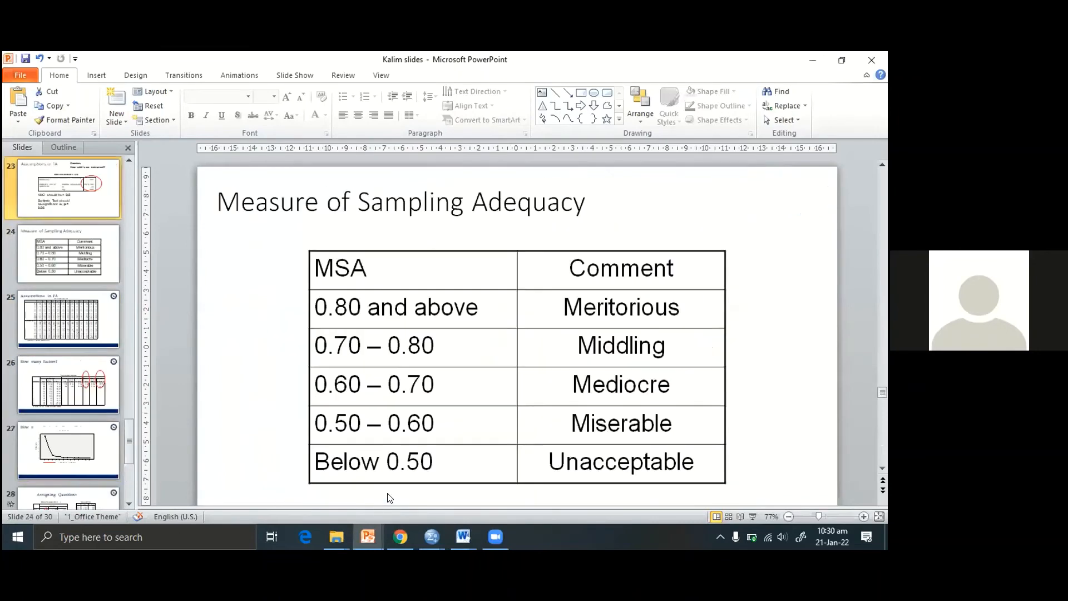
{"action": "scroll", "coordinate": [389, 498], "scroll_direction": "up", "scroll_amount": 1}
{"action": "scroll", "coordinate": [388, 498], "scroll_direction": "down", "scroll_amount": 1}
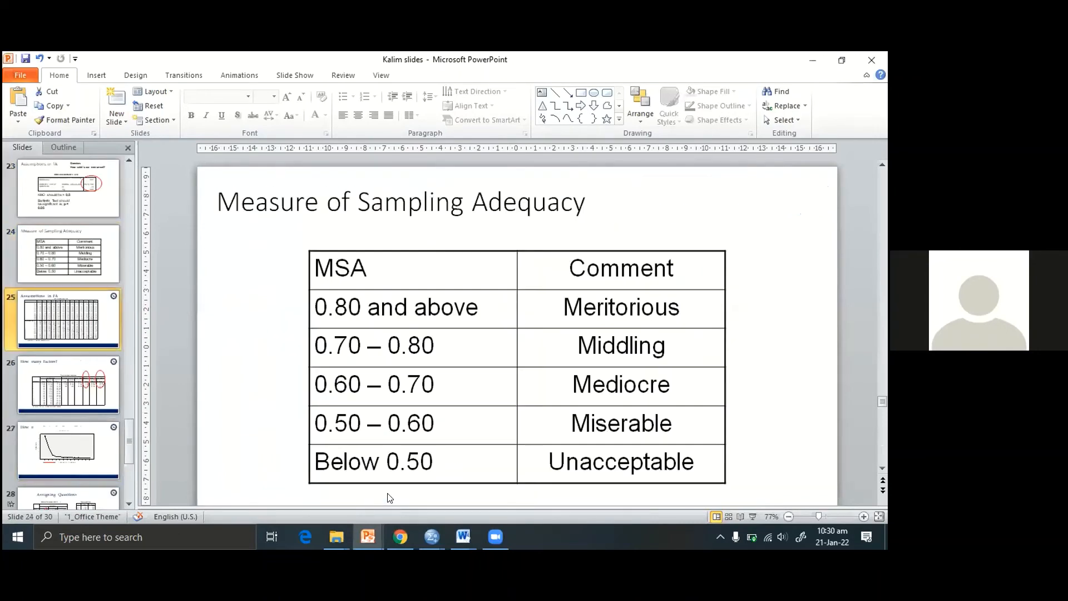
{"action": "scroll", "coordinate": [388, 498], "scroll_direction": "down", "scroll_amount": 1}
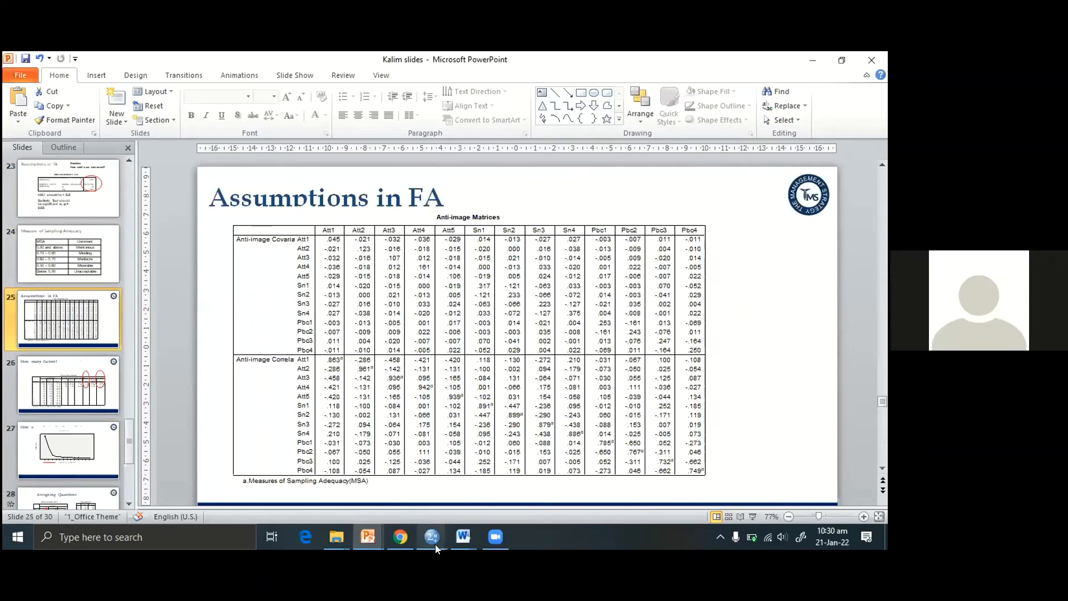
Step: Return to the Factor Analysis dialog in SPSS and choose Principal components as the extraction method
{"action": "mouse_move", "coordinate": [434, 542]}
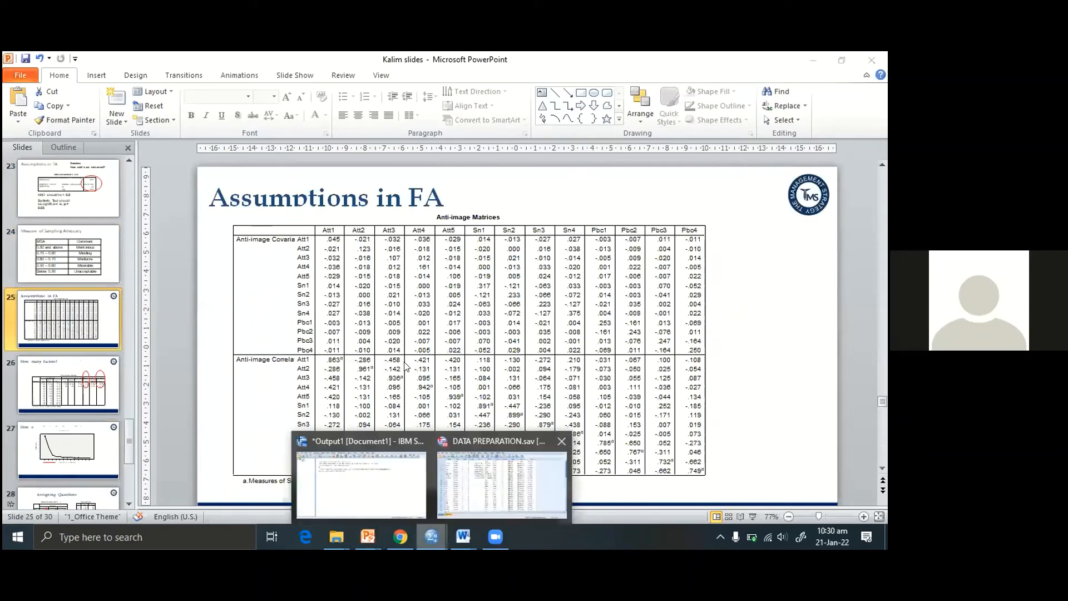
{"action": "left_click", "coordinate": [501, 478]}
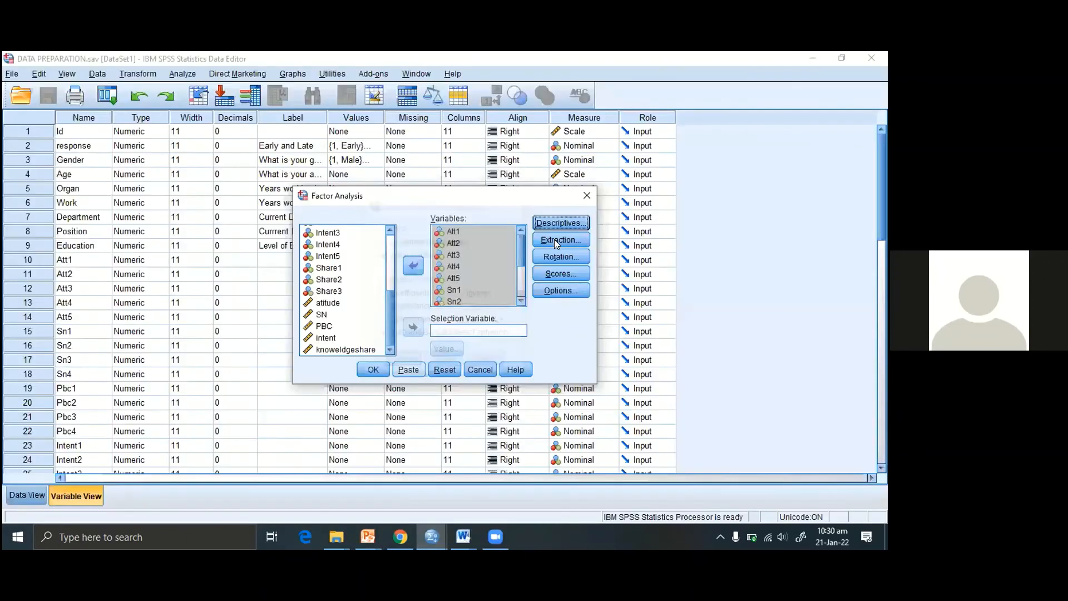
{"action": "left_click", "coordinate": [553, 239]}
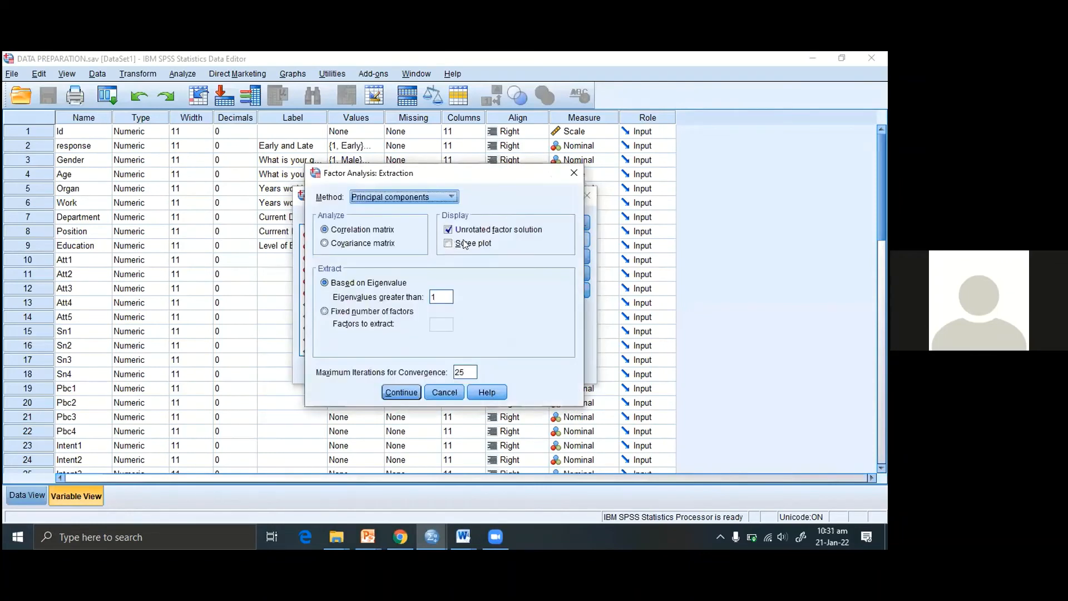
{"action": "left_click", "coordinate": [450, 198]}
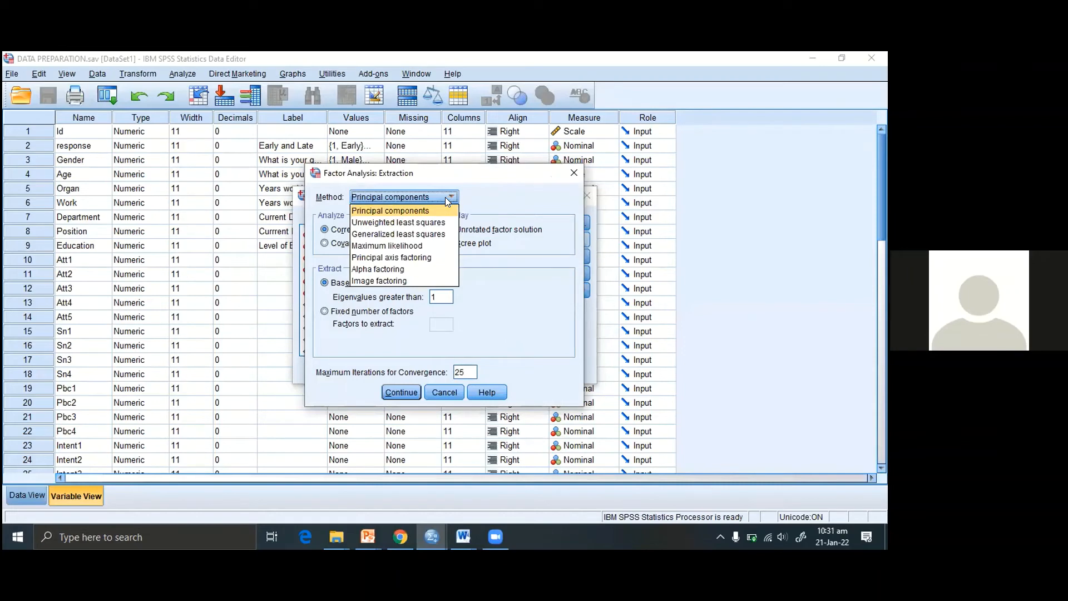
{"action": "left_click", "coordinate": [431, 210]}
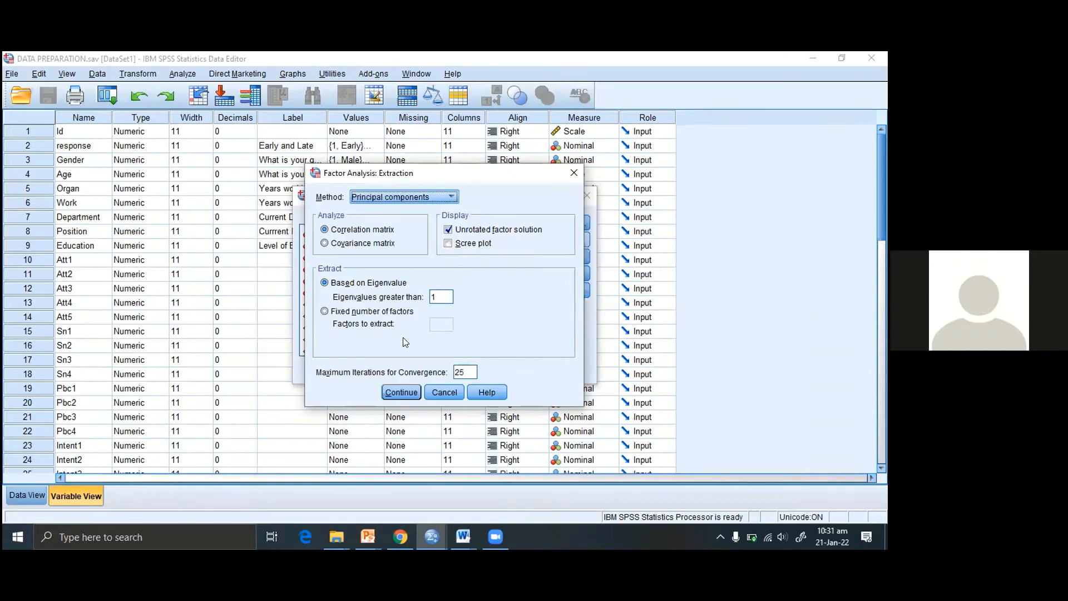
{"action": "left_click", "coordinate": [401, 392]}
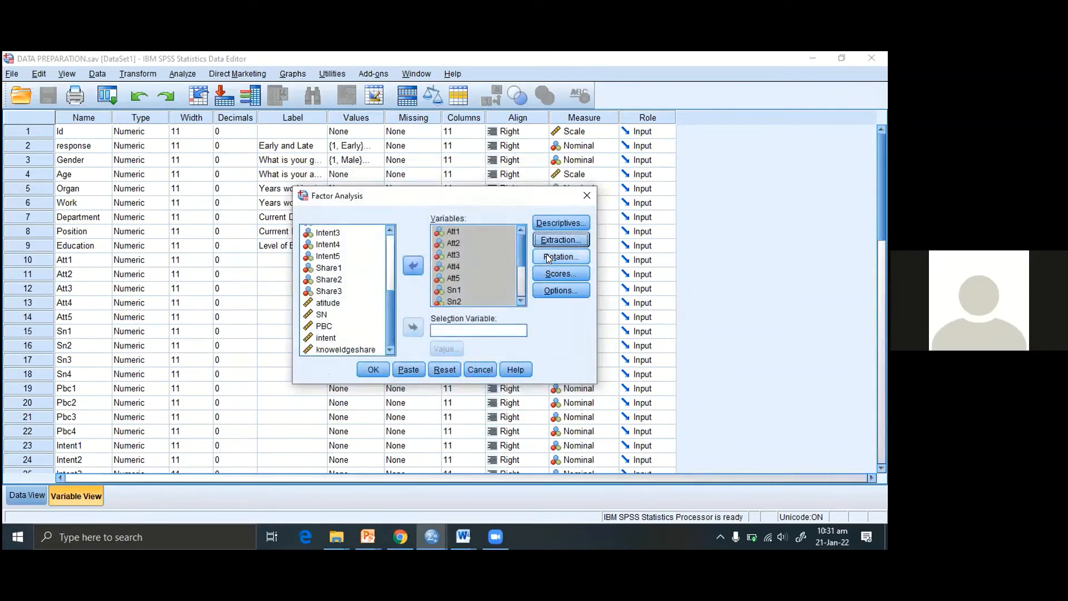
Step: Set the factor rotation method to Varimax and look at the factor scores settings without changing them
{"action": "left_click", "coordinate": [549, 257]}
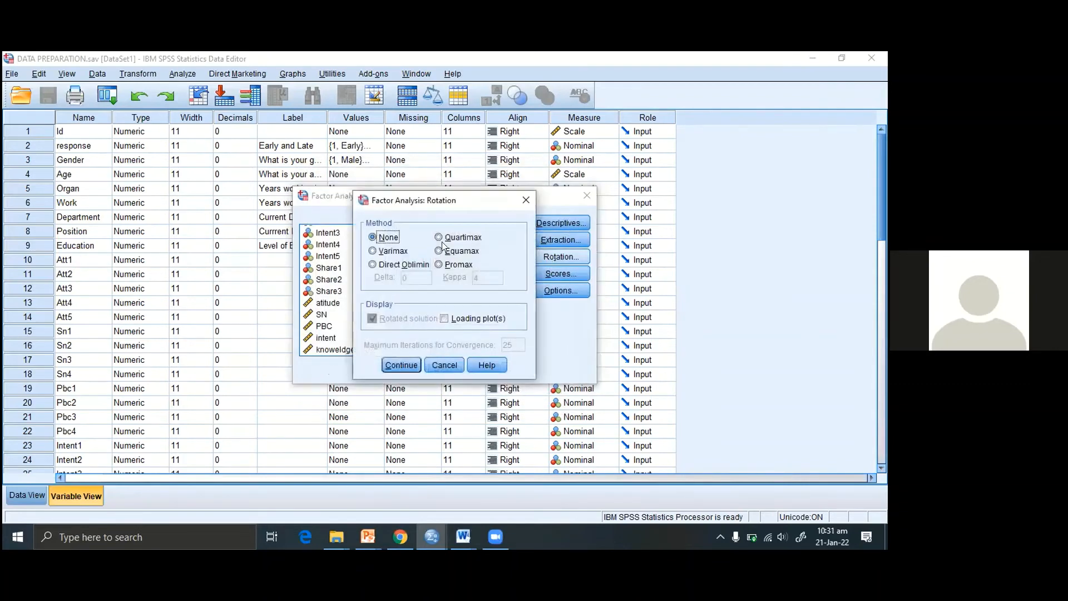
{"action": "left_click", "coordinate": [395, 251]}
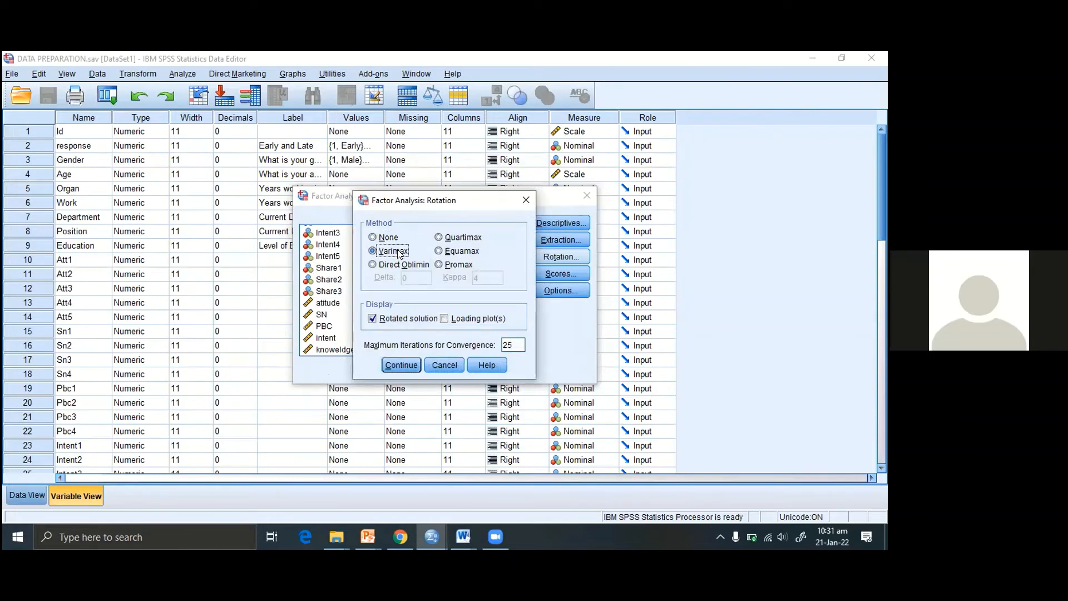
{"action": "left_click", "coordinate": [403, 366]}
{"action": "left_click", "coordinate": [548, 275]}
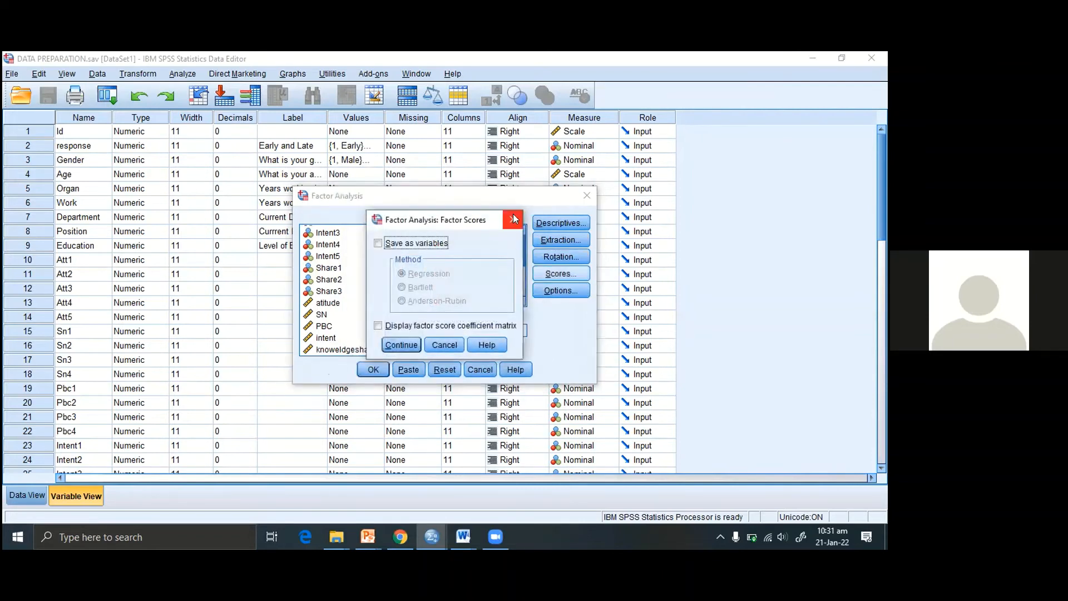
{"action": "left_click", "coordinate": [513, 219]}
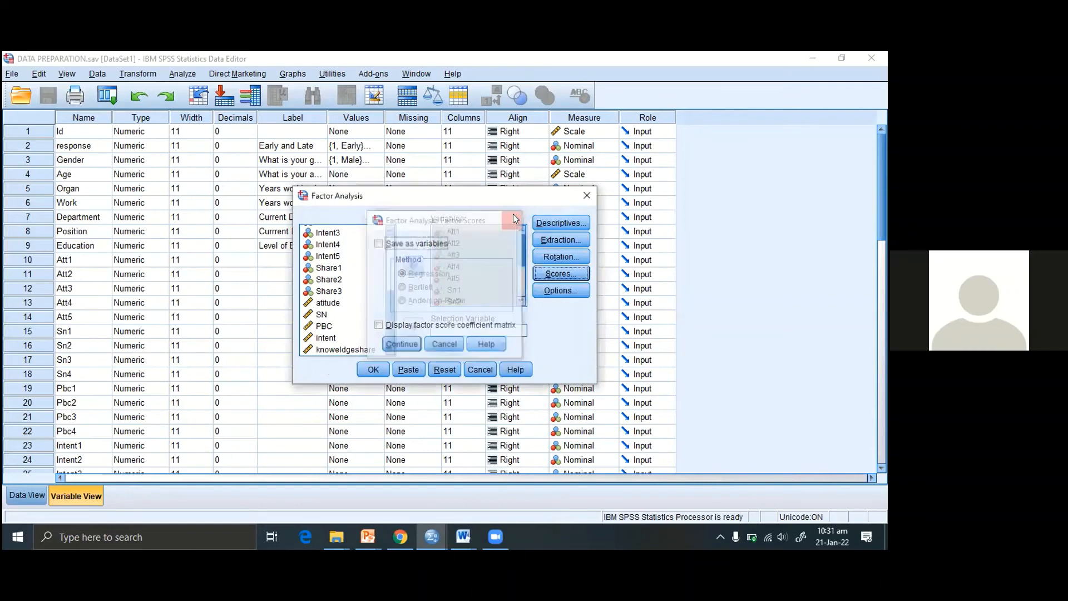
Step: Suppress small coefficients with an absolute value below .4 in the factor analysis display options
{"action": "left_click", "coordinate": [555, 290]}
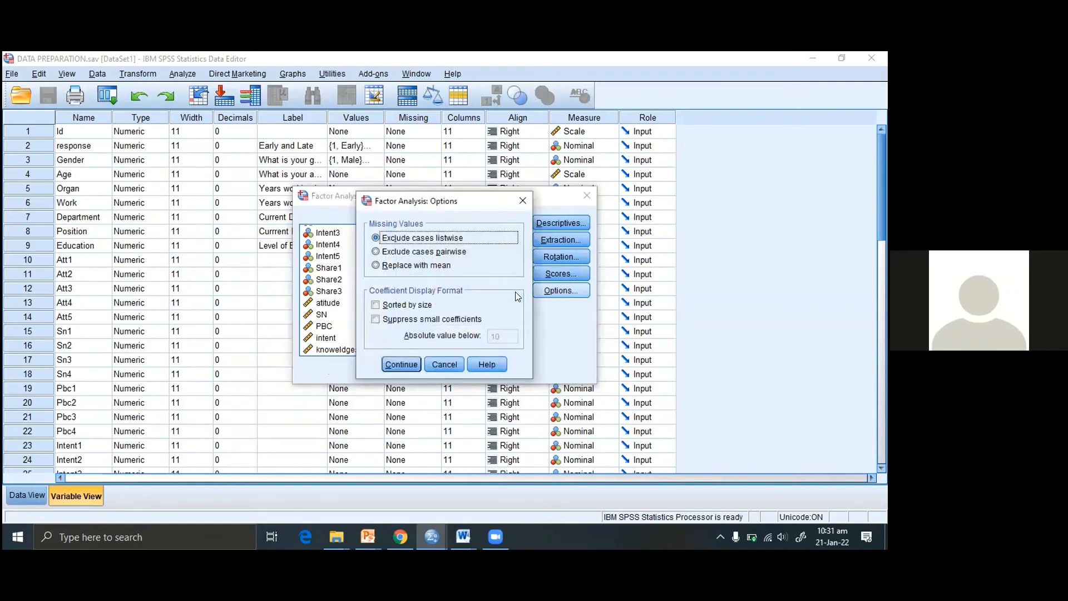
{"action": "left_click", "coordinate": [456, 320]}
{"action": "left_click", "coordinate": [499, 334]}
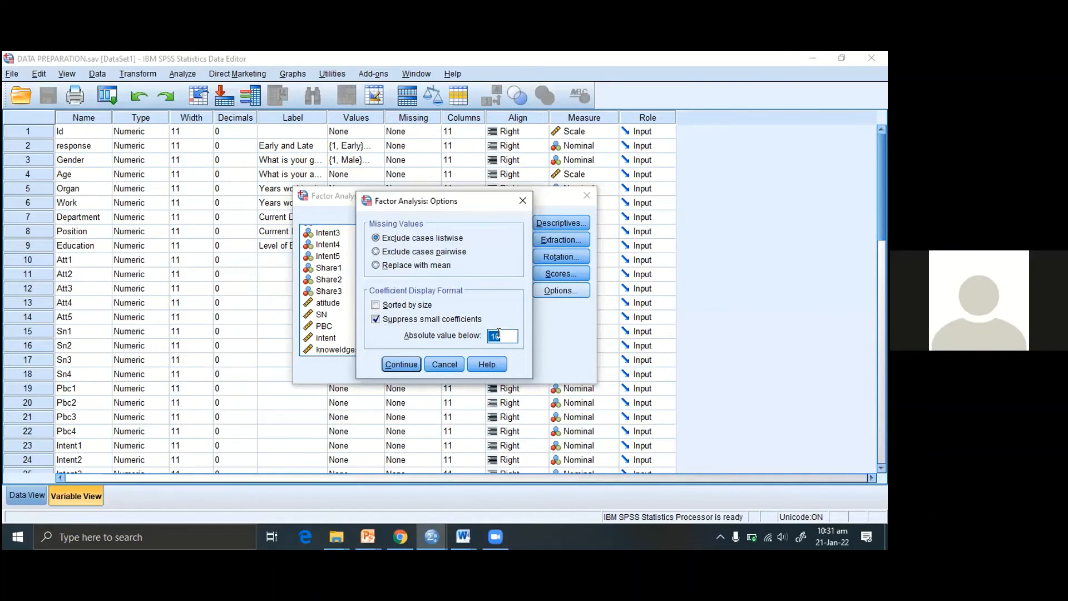
{"action": "type", "text": ".4"}
Step: Switch to the Kalim slides in PowerPoint and examine the rotated component matrix on the Assigning Questions slide
{"action": "left_click", "coordinate": [367, 539]}
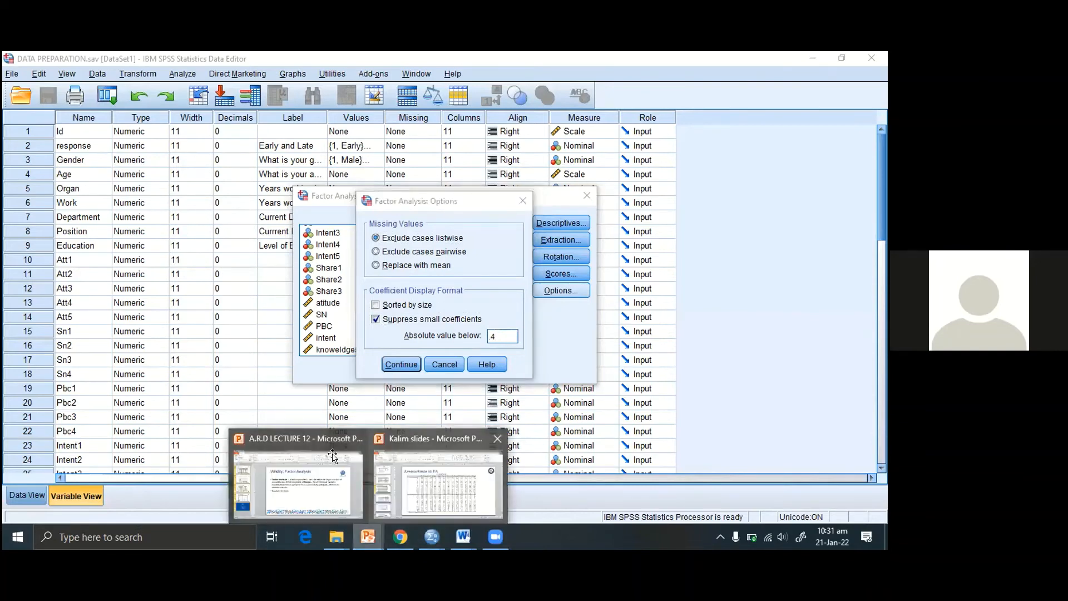
{"action": "left_click", "coordinate": [438, 483]}
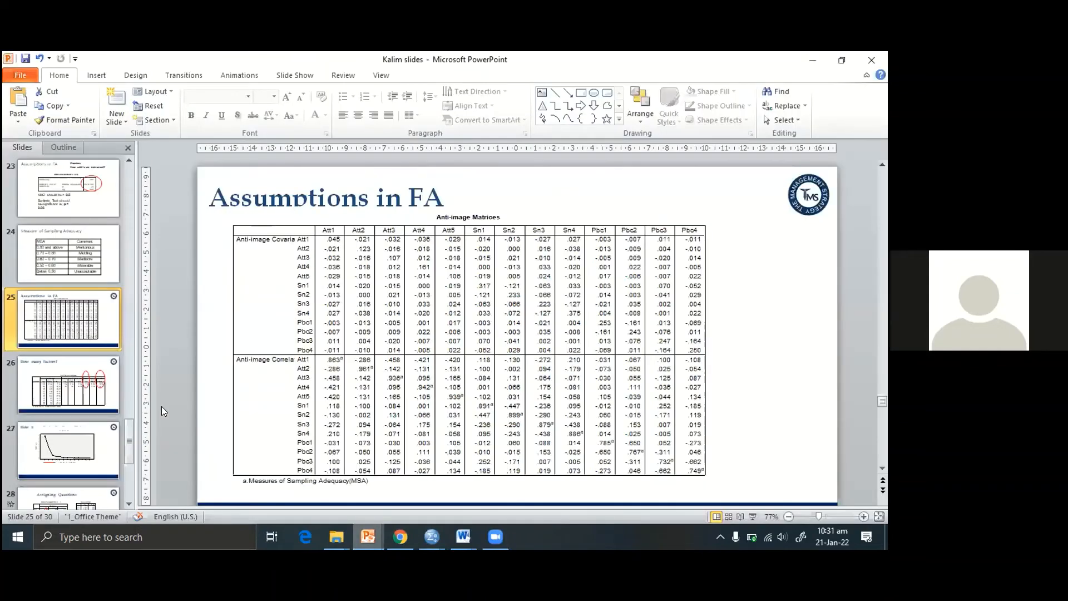
{"action": "scroll", "coordinate": [161, 411], "scroll_direction": "down", "scroll_amount": 3}
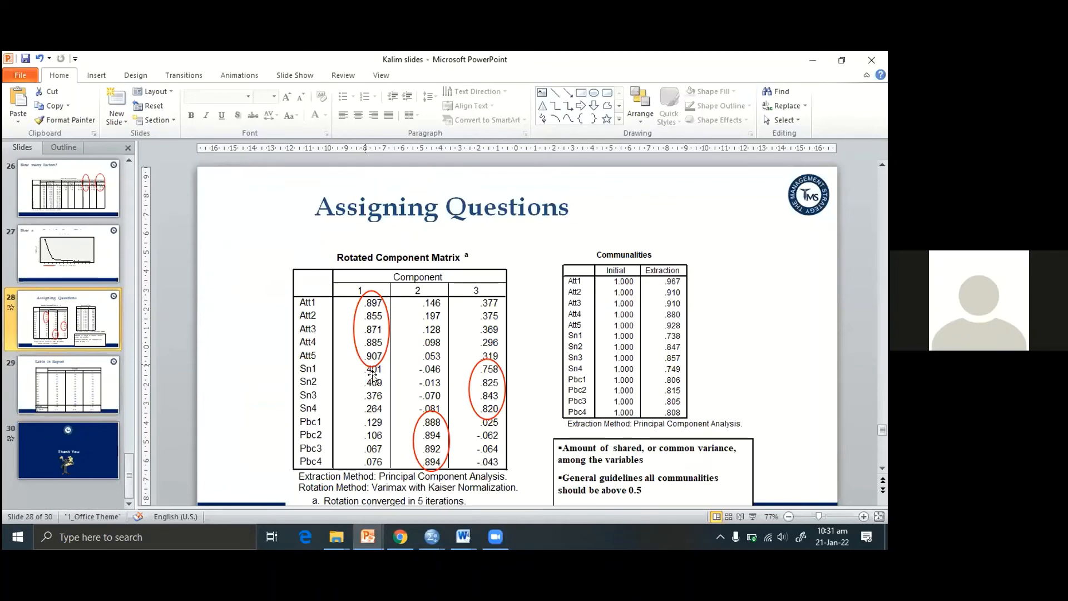
Step: Return to the factor analysis options in SPSS, accept them, run the analysis and maximize the output window
{"action": "left_click", "coordinate": [426, 539]}
{"action": "left_click", "coordinate": [500, 487]}
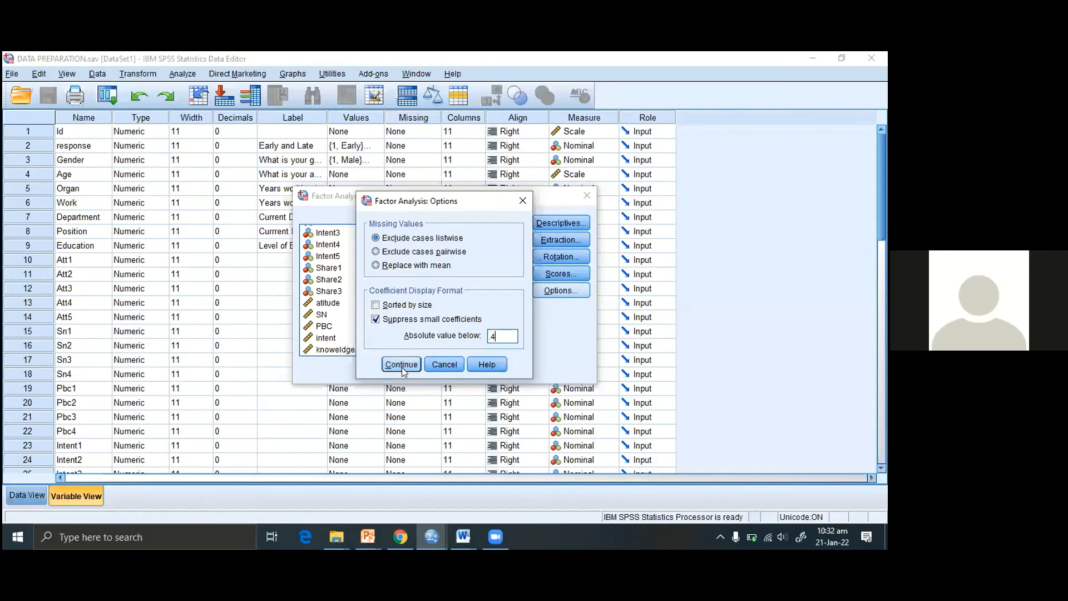
{"action": "left_click", "coordinate": [401, 366]}
{"action": "left_click", "coordinate": [370, 368]}
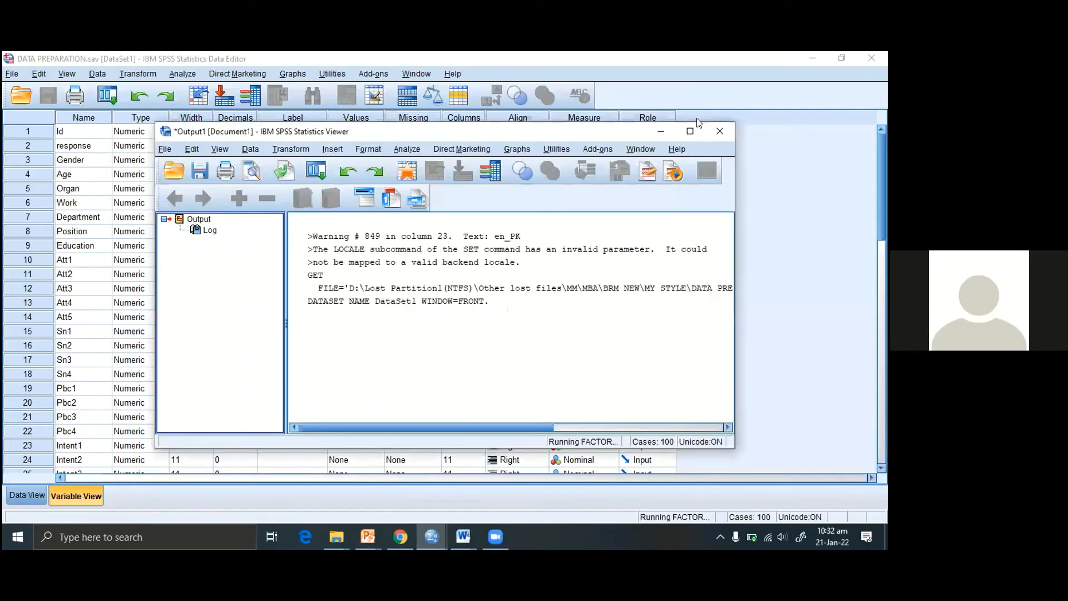
{"action": "left_click", "coordinate": [690, 133]}
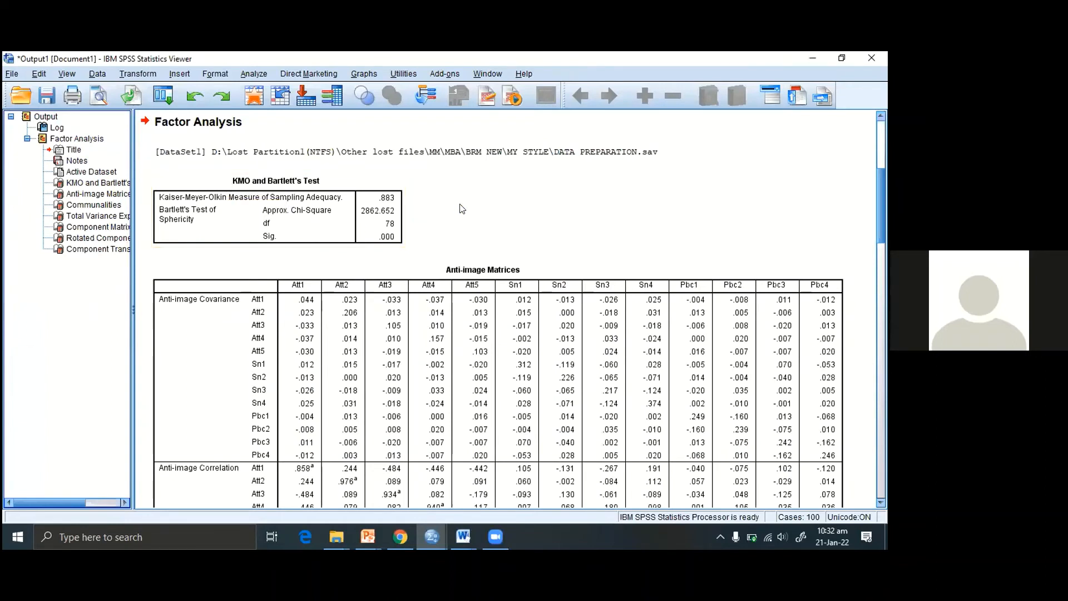
Step: Examine the KMO and Bartlett's test table and the diagonal sampling adequacy values of the anti-image correlation matrix
{"action": "left_click", "coordinate": [388, 200]}
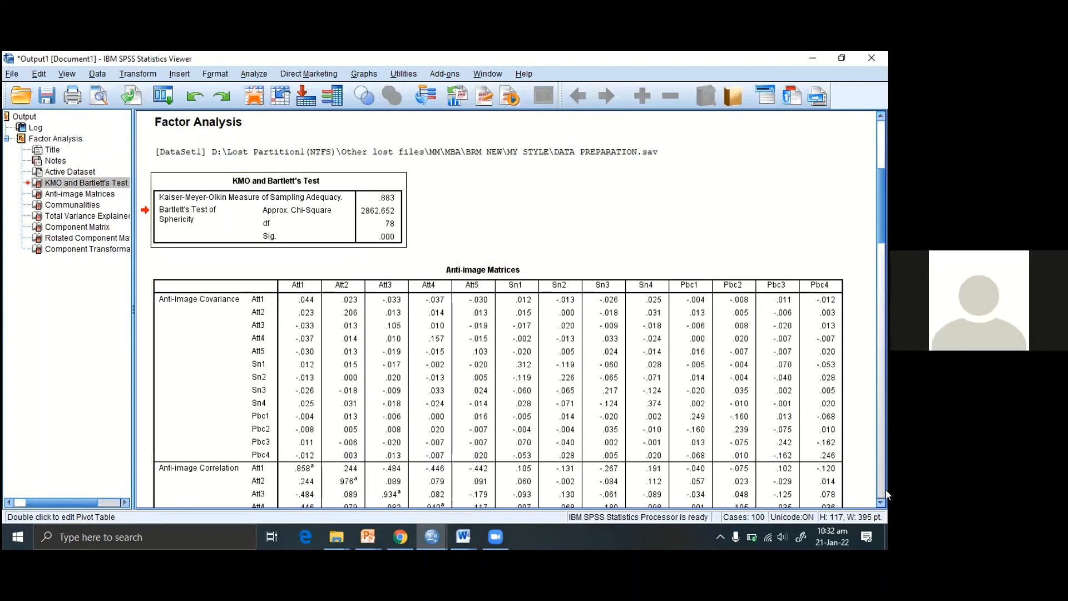
{"action": "left_click", "coordinate": [879, 503]}
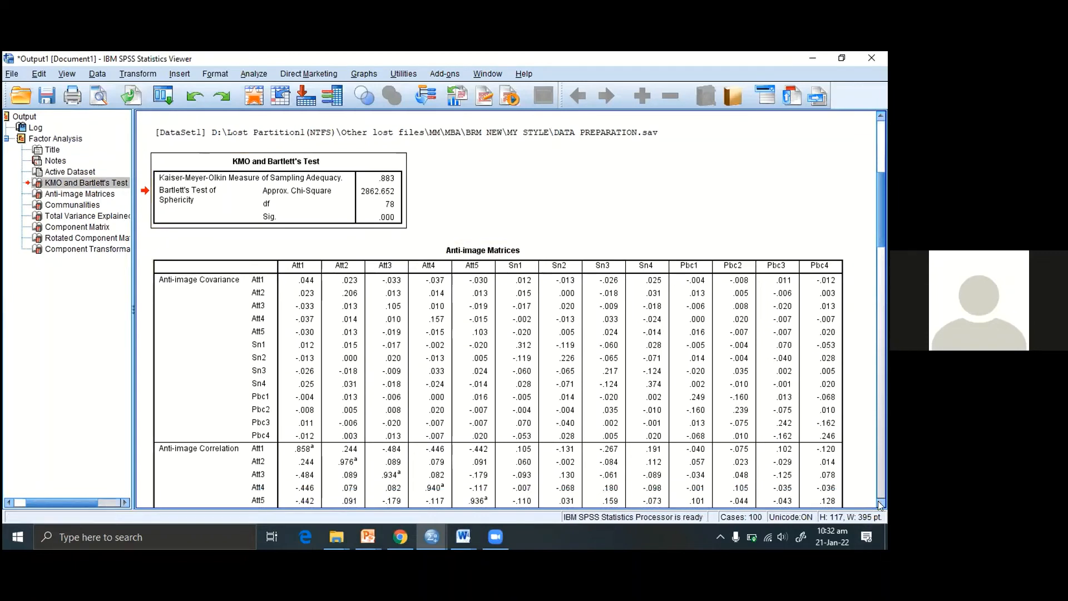
{"action": "left_click", "coordinate": [879, 503]}
{"action": "left_click", "coordinate": [880, 503]}
{"action": "scroll", "coordinate": [329, 378], "scroll_direction": "down", "scroll_amount": 3}
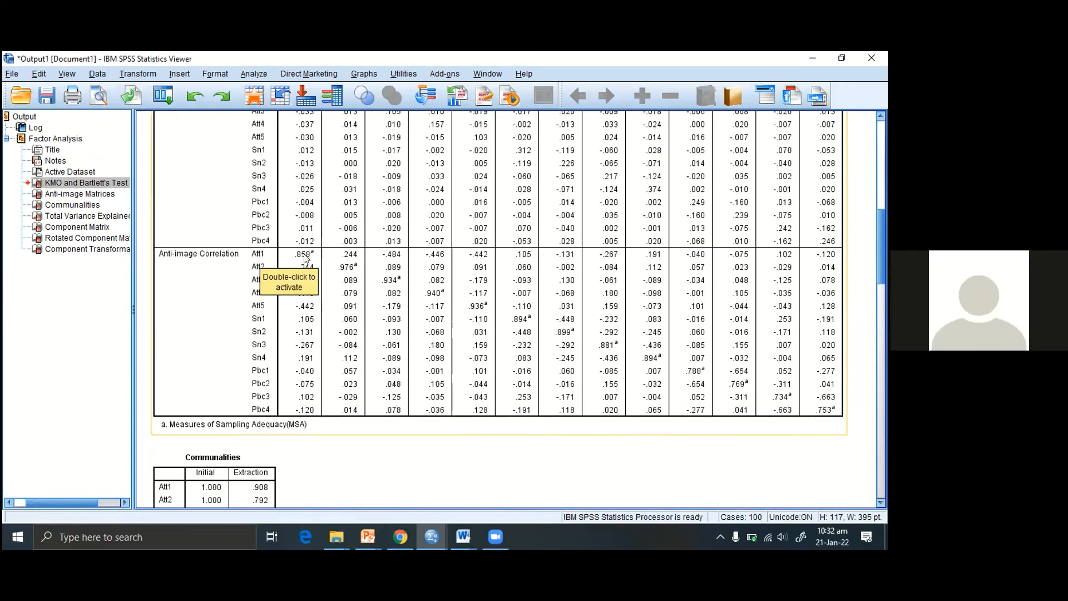
{"action": "scroll", "coordinate": [305, 257], "scroll_direction": "up", "scroll_amount": 2}
{"action": "left_click", "coordinate": [300, 326]}
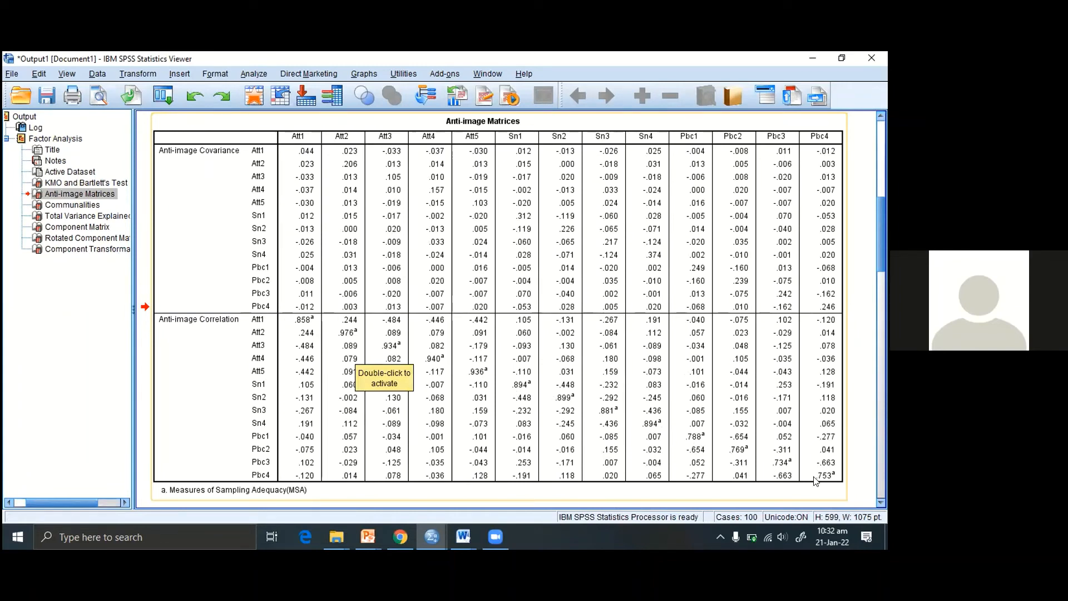
Step: Review the communalities, total variance explained and rotated component matrix in the output, and return to the data editor
{"action": "left_click", "coordinate": [881, 503]}
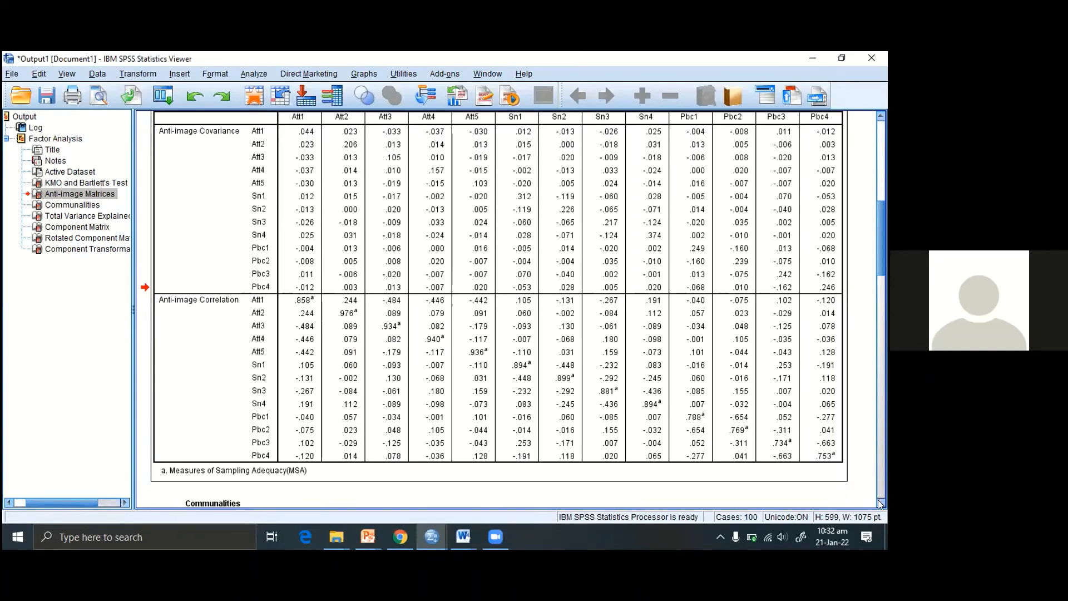
{"action": "left_click_drag", "start_coordinate": [881, 502], "coordinate": [881, 502]}
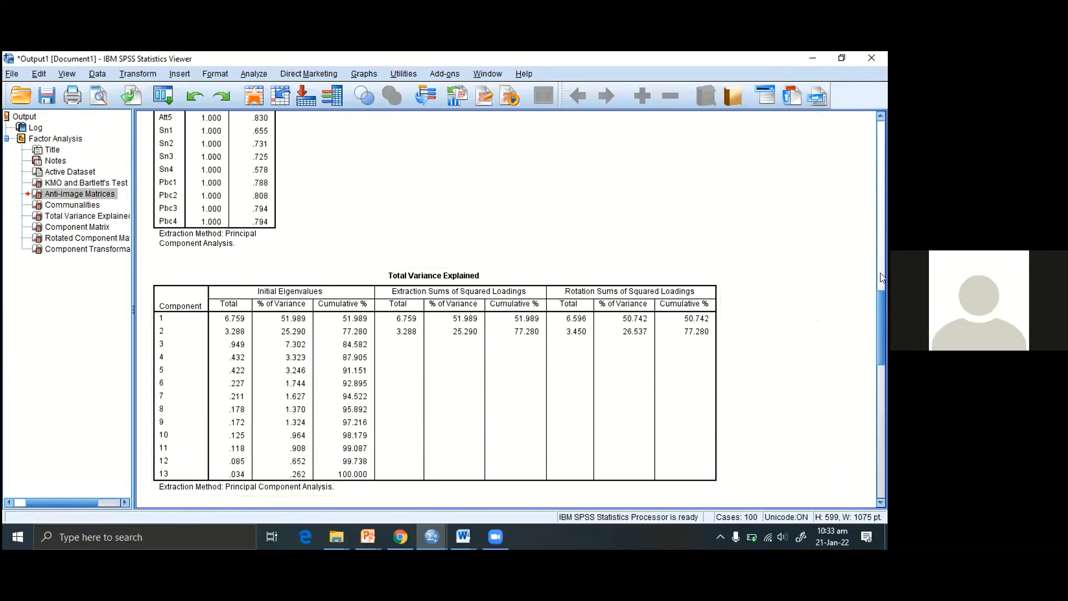
{"action": "left_click", "coordinate": [881, 287]}
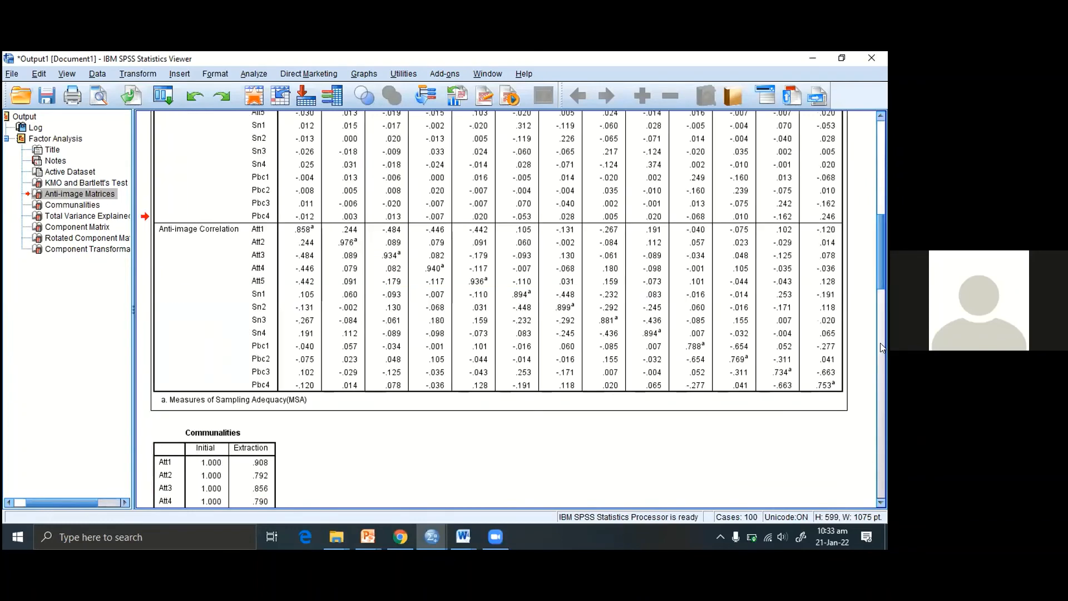
{"action": "left_click_drag", "start_coordinate": [881, 287], "coordinate": [880, 364]}
{"action": "left_click_drag", "start_coordinate": [879, 418], "coordinate": [877, 466]}
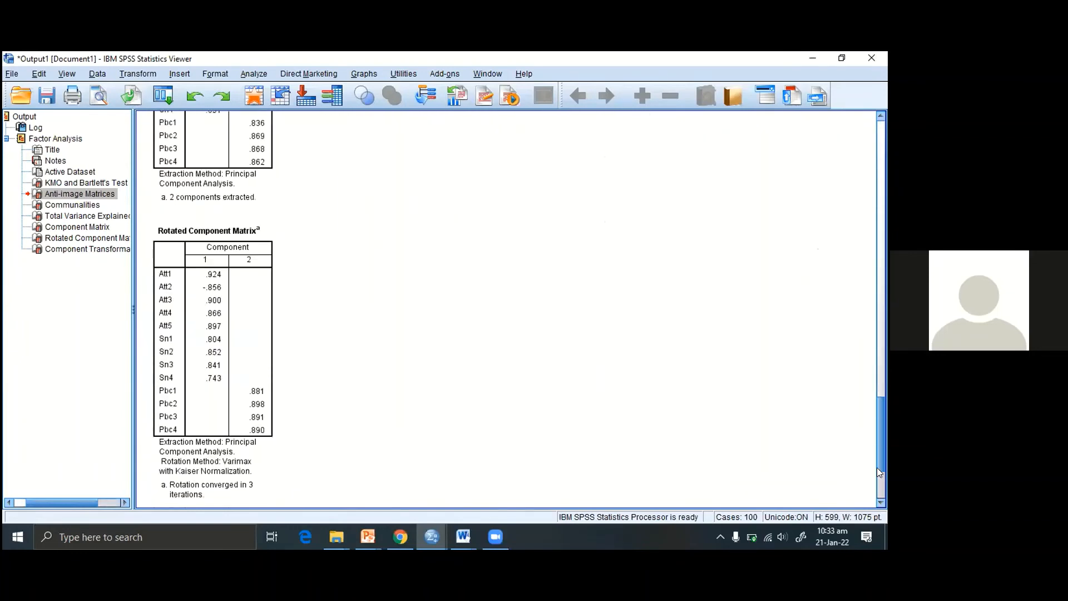
{"action": "scroll", "coordinate": [877, 485], "scroll_direction": "down", "scroll_amount": 4}
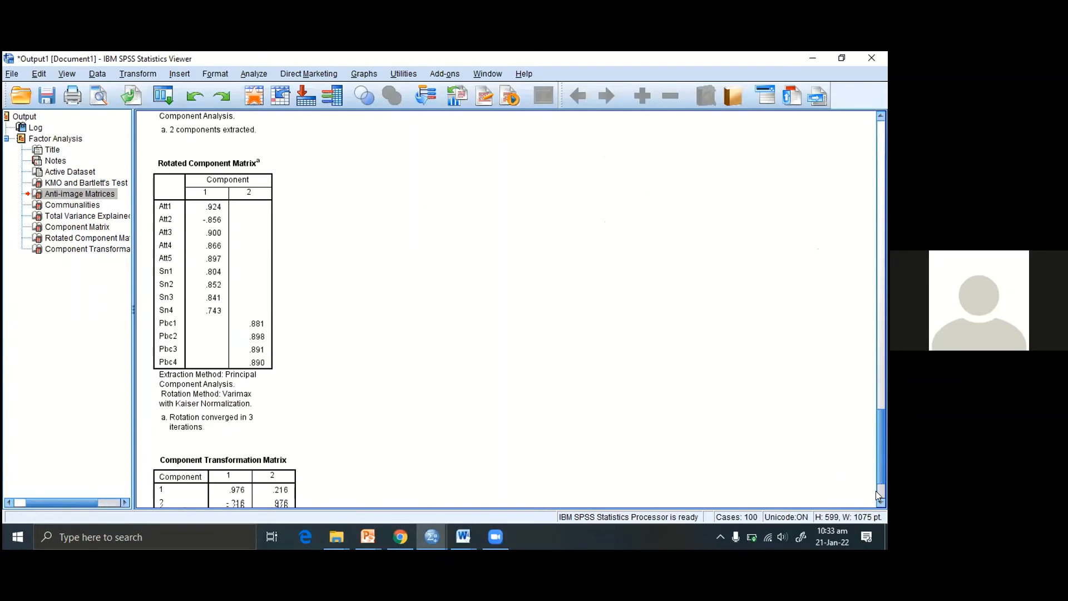
{"action": "left_click", "coordinate": [233, 209]}
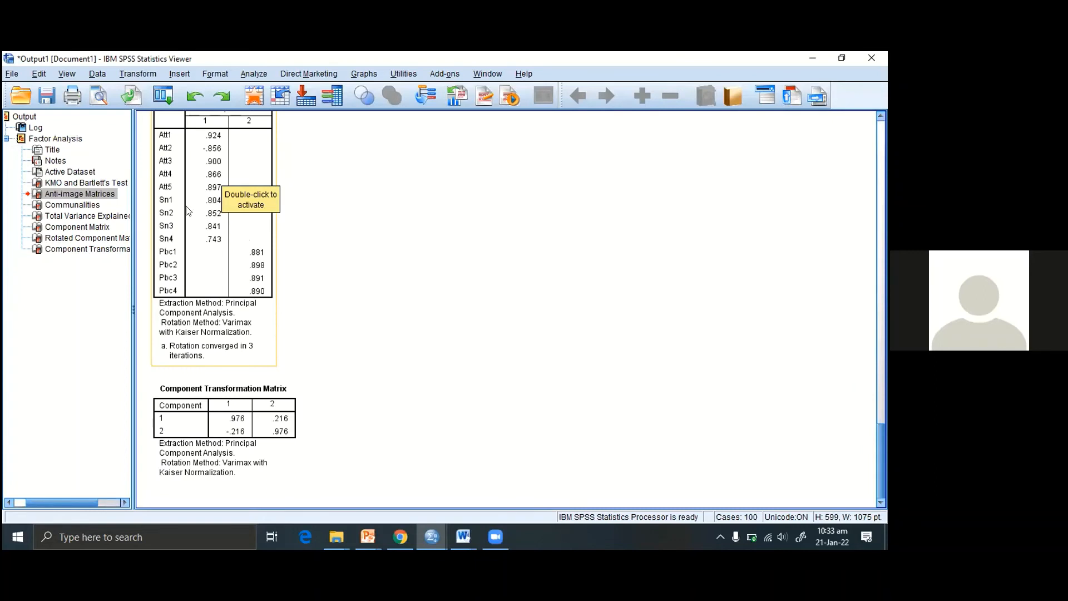
{"action": "left_click", "coordinate": [409, 261]}
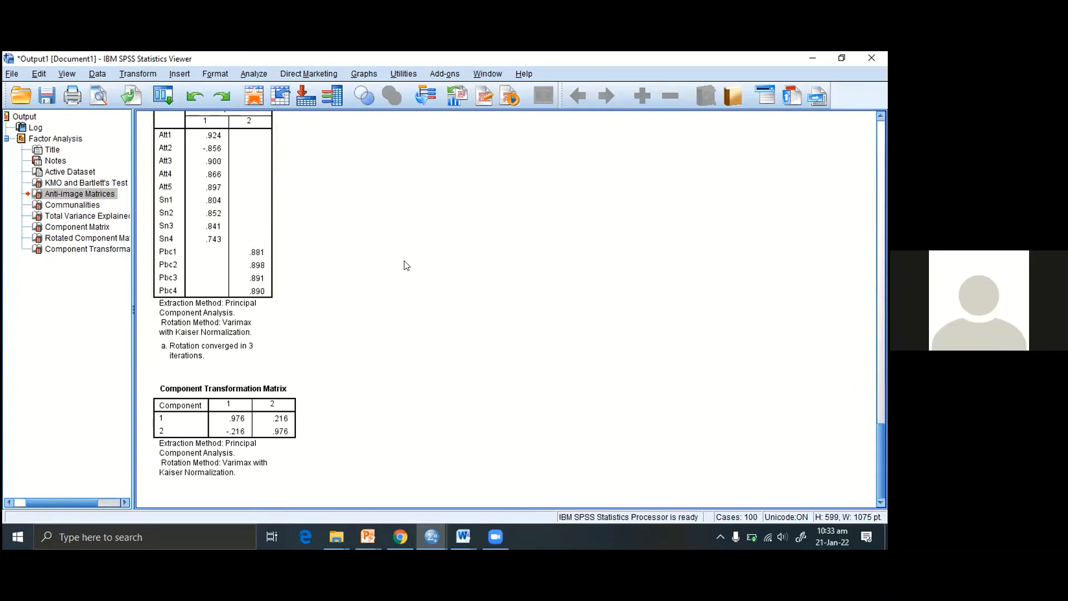
{"action": "left_click", "coordinate": [224, 312]}
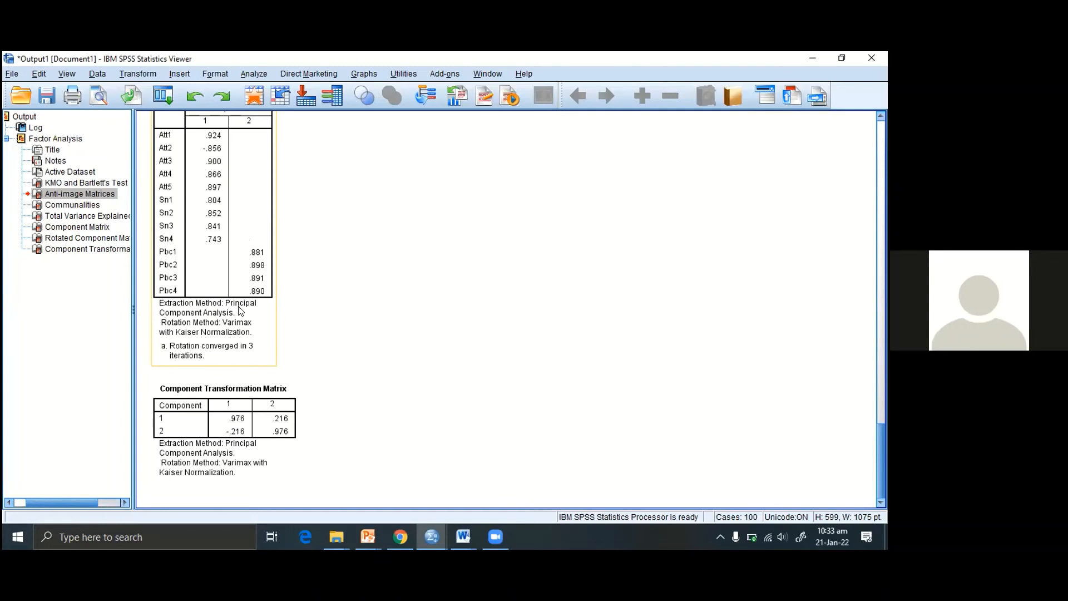
{"action": "left_click", "coordinate": [462, 287]}
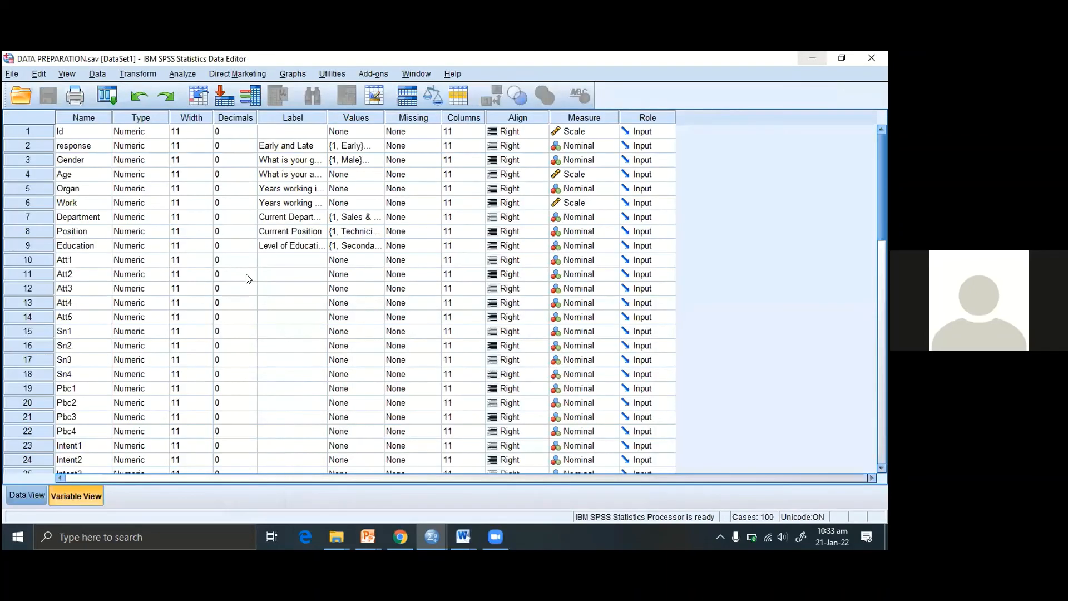
Step: Reopen the Factor Analysis dialog and review its rotation and descriptives settings without changing them
{"action": "key", "text": "alt+a"}
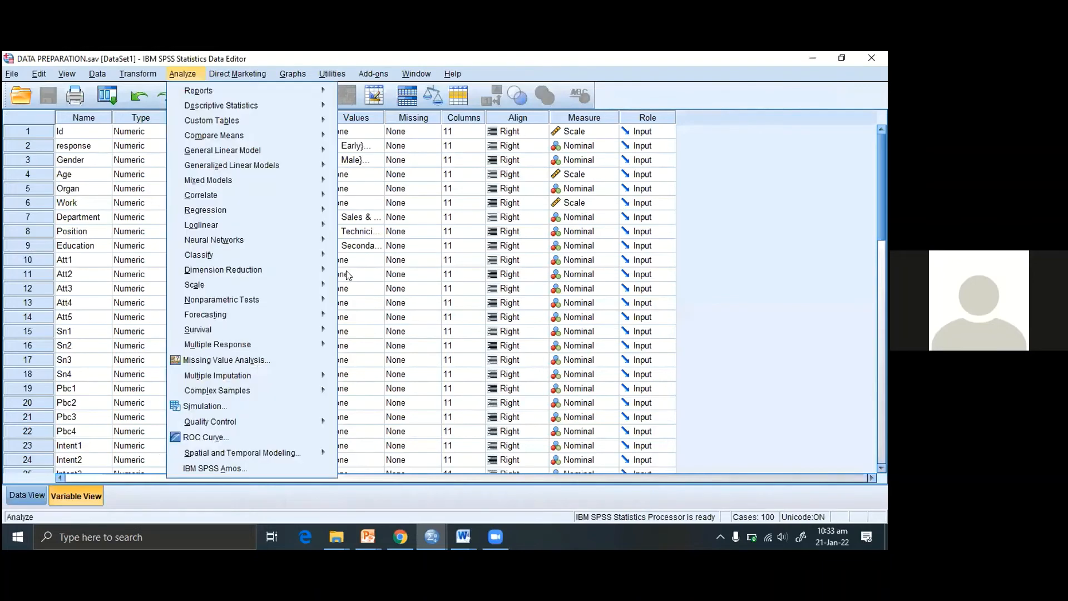
{"action": "key", "text": "d"}
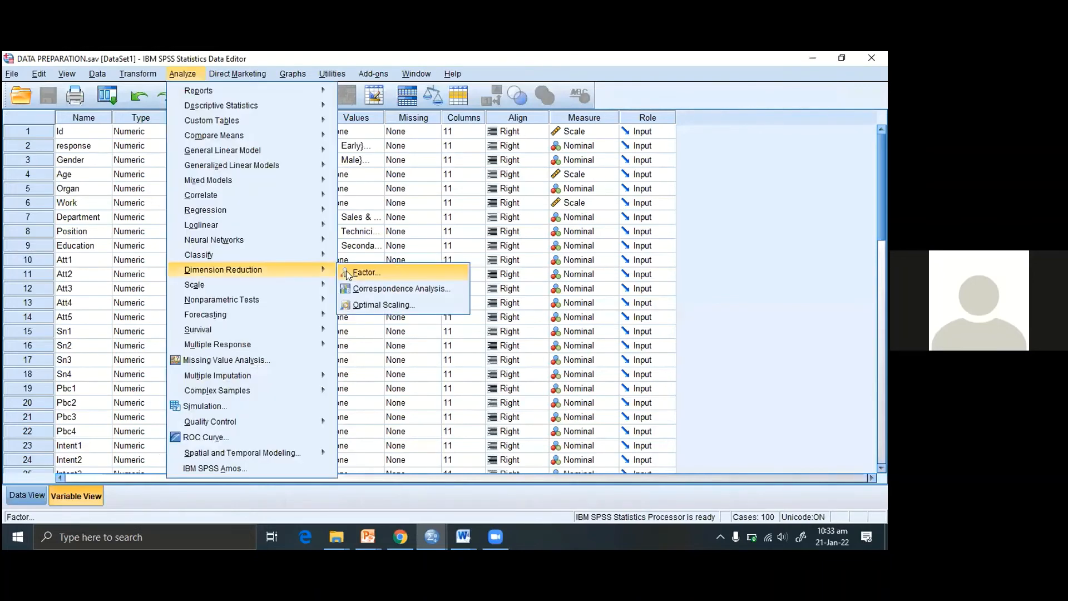
{"action": "key", "text": "Return"}
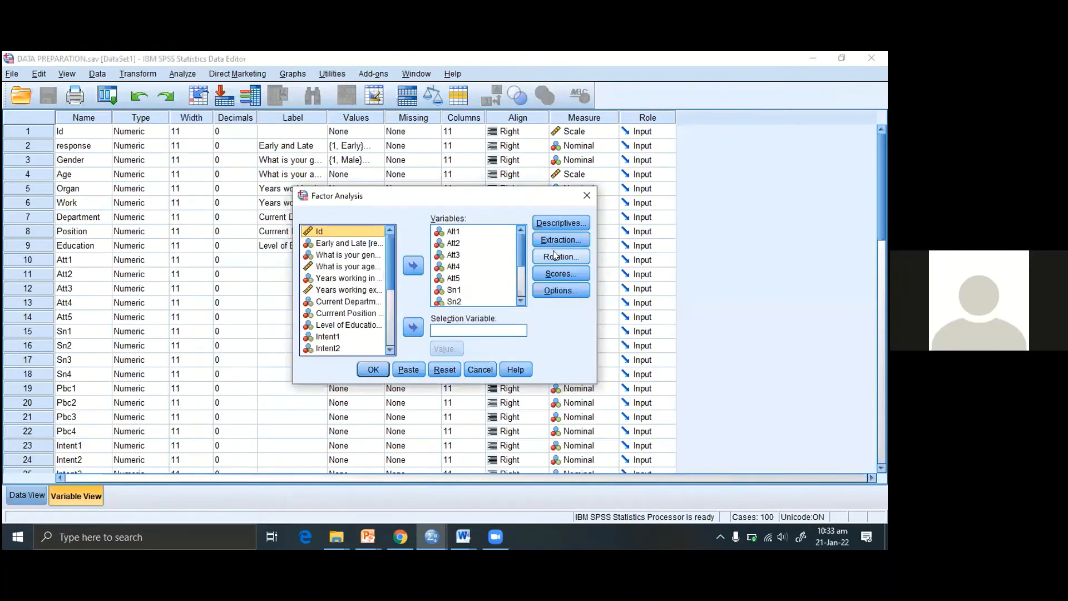
{"action": "left_click", "coordinate": [557, 256]}
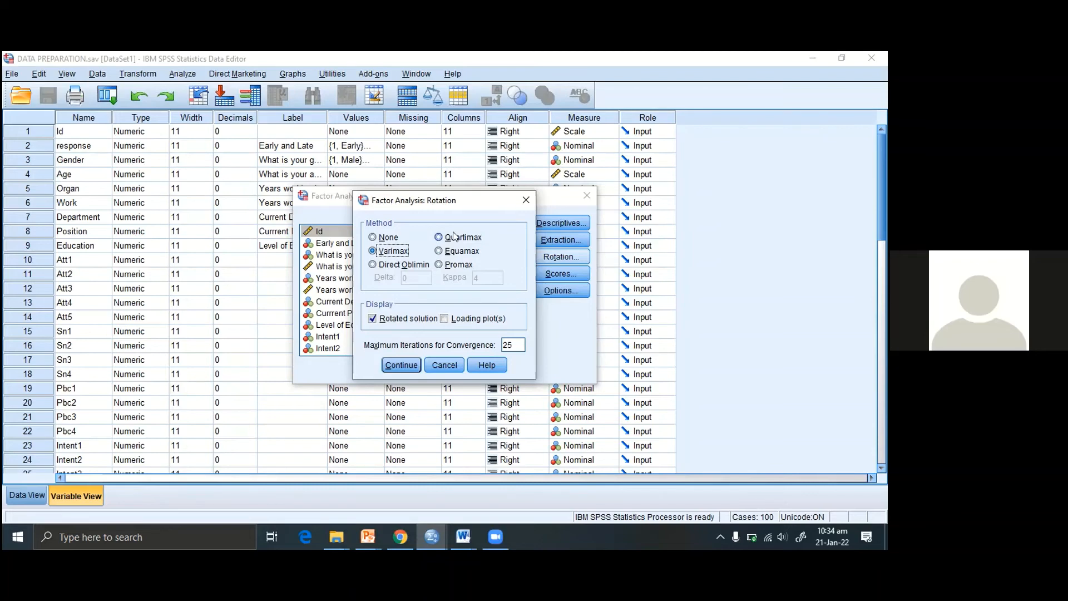
{"action": "left_click", "coordinate": [549, 224]}
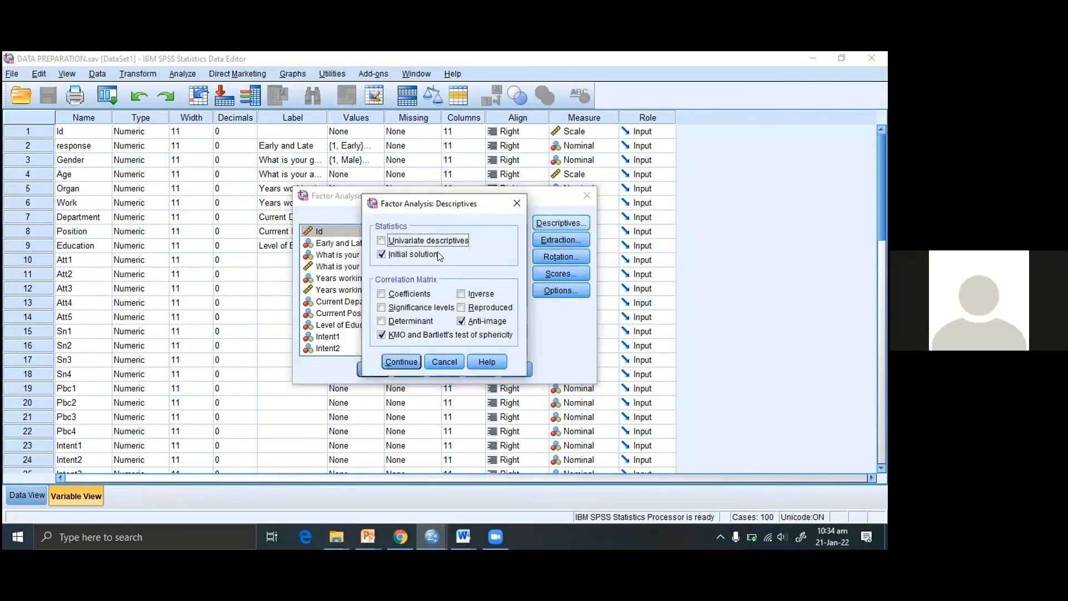
{"action": "left_click", "coordinate": [517, 202]}
Step: Look through the available factor extraction methods and close the Factor Analysis dialog without changing anything
{"action": "left_click", "coordinate": [548, 239]}
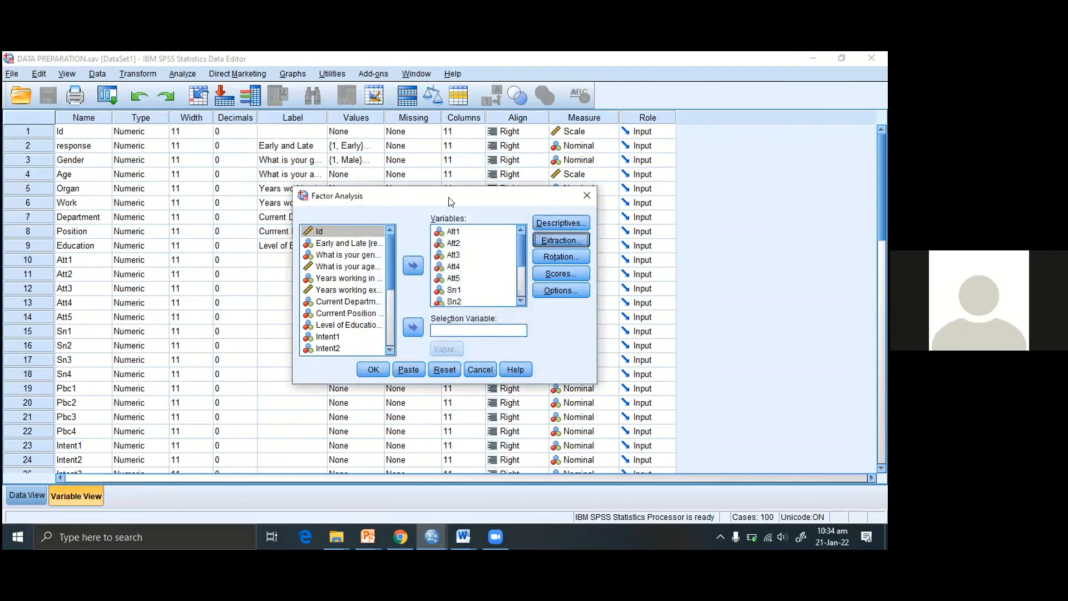
{"action": "left_click", "coordinate": [453, 198]}
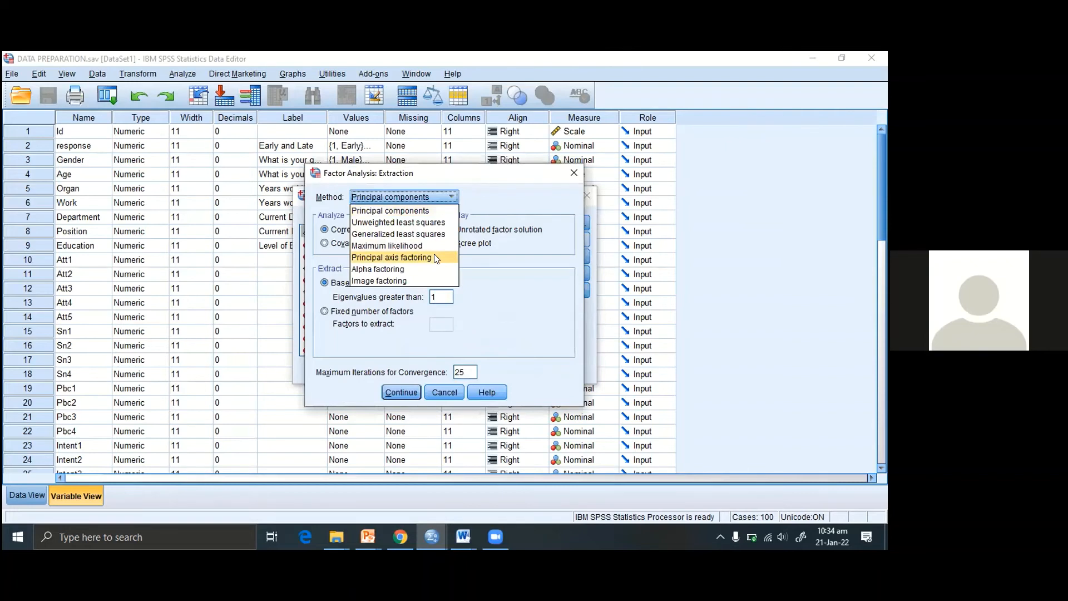
{"action": "left_click", "coordinate": [505, 194]}
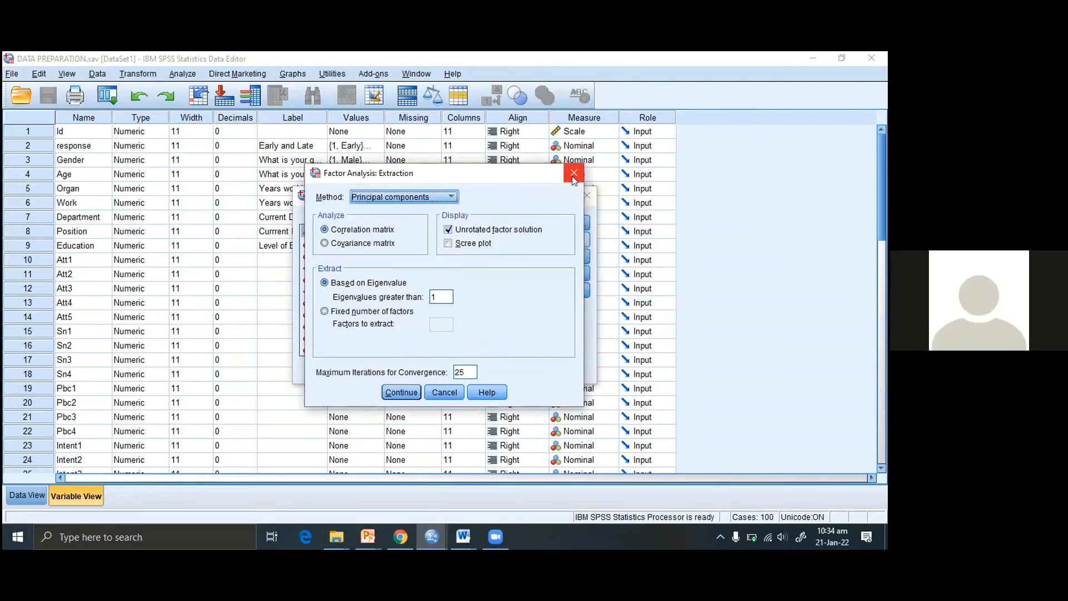
{"action": "left_click", "coordinate": [573, 173]}
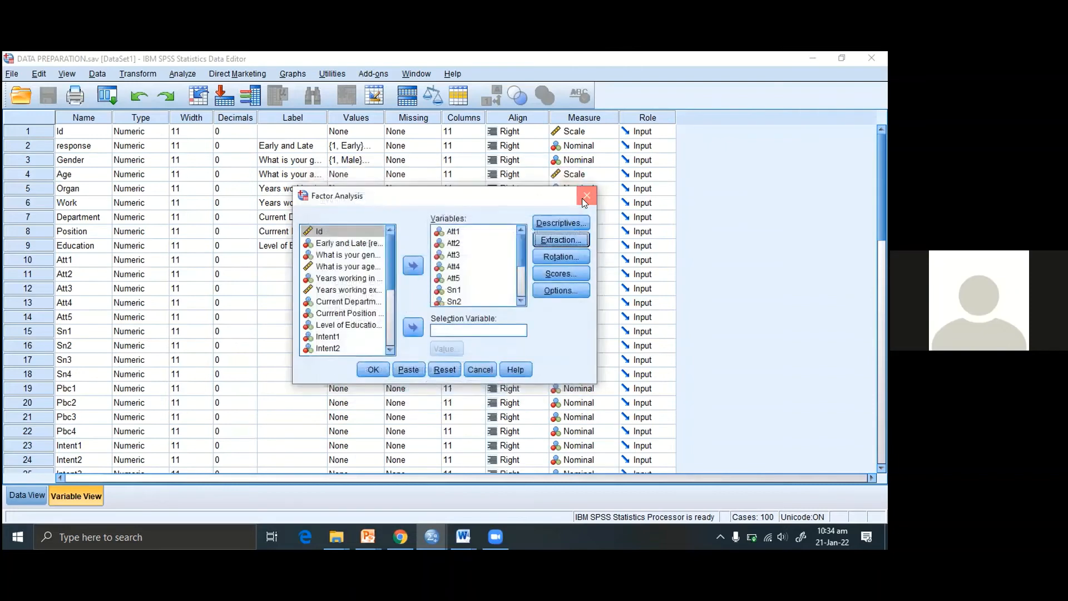
{"action": "left_click", "coordinate": [582, 198]}
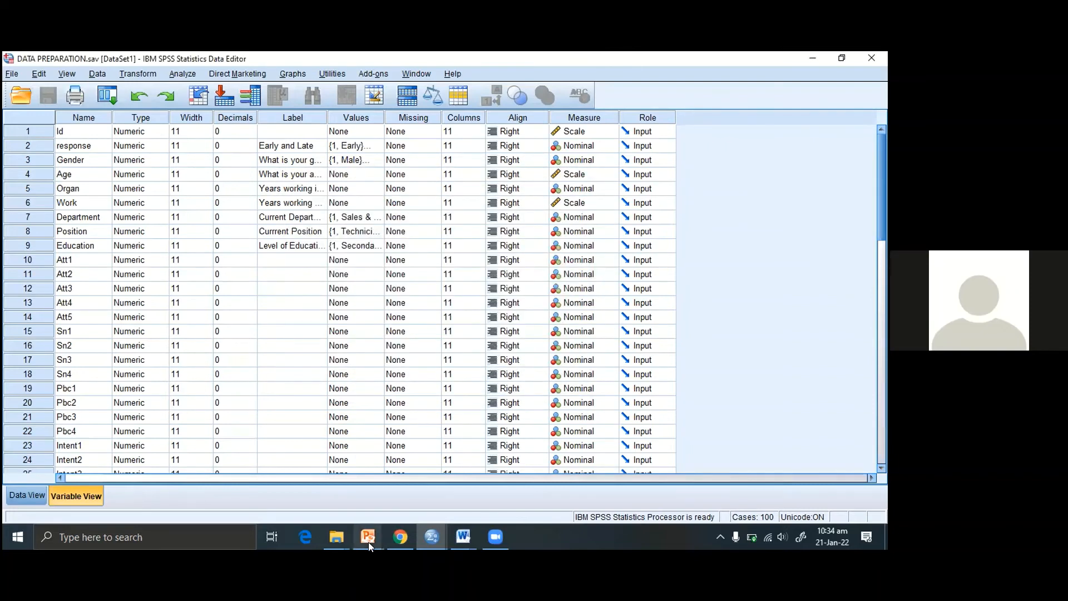
Step: Switch to the Kalim slides in PowerPoint and examine the component loadings on the Table in Report slide
{"action": "mouse_move", "coordinate": [369, 542]}
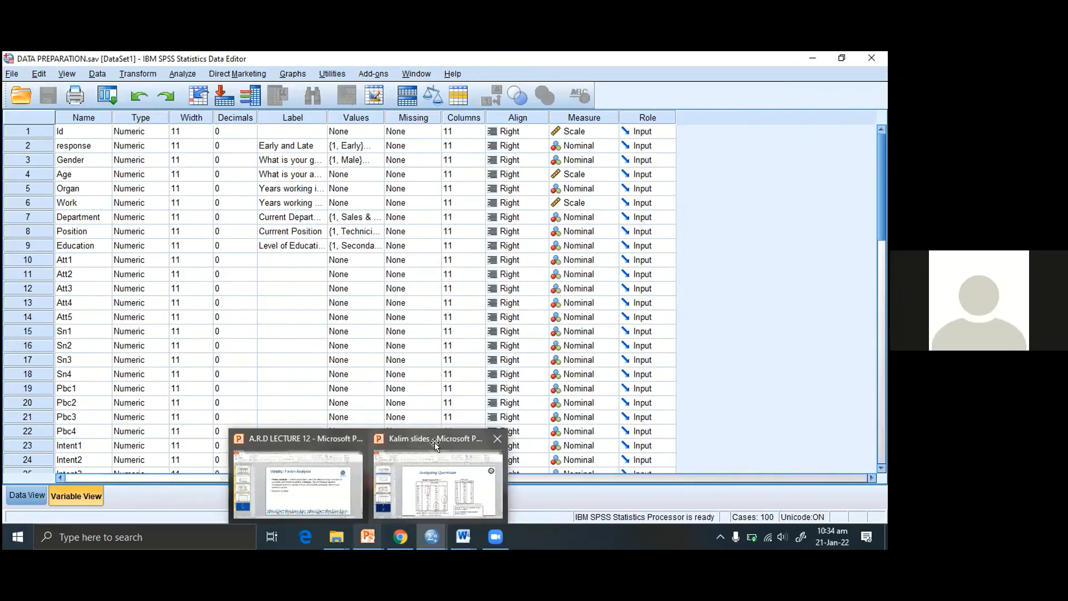
{"action": "left_click", "coordinate": [438, 483]}
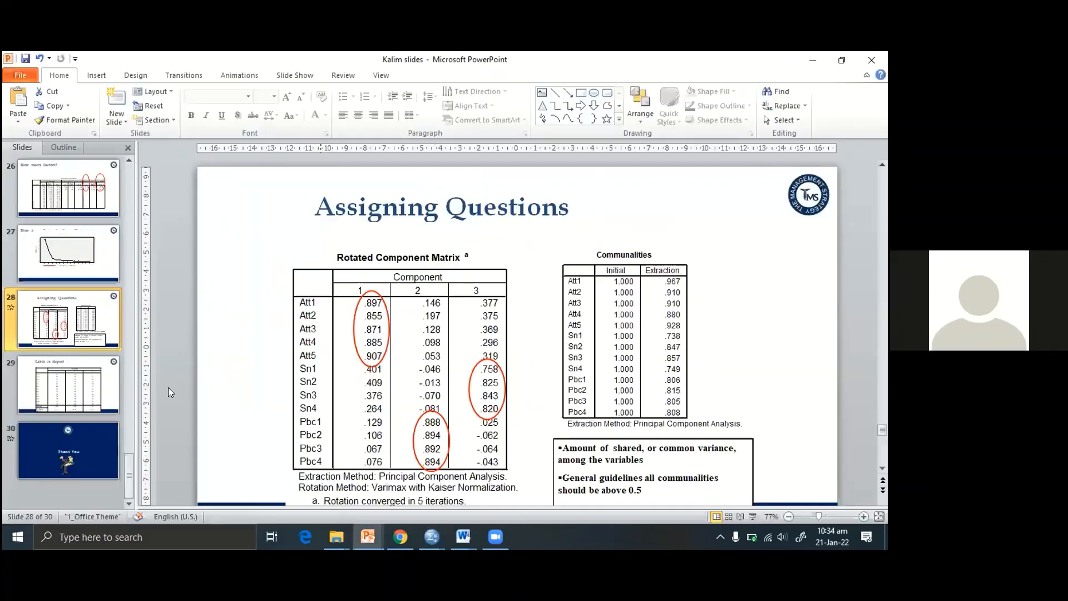
{"action": "left_click", "coordinate": [53, 374]}
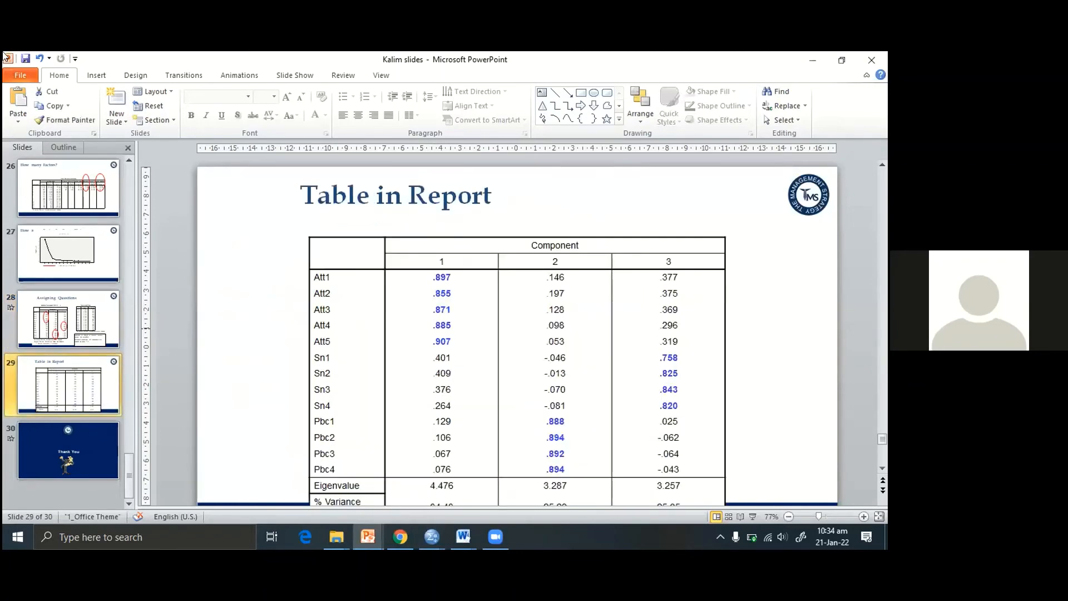
Step: Save the Kalim slides presentation and dismiss the low-battery notice
{"action": "left_click", "coordinate": [23, 58]}
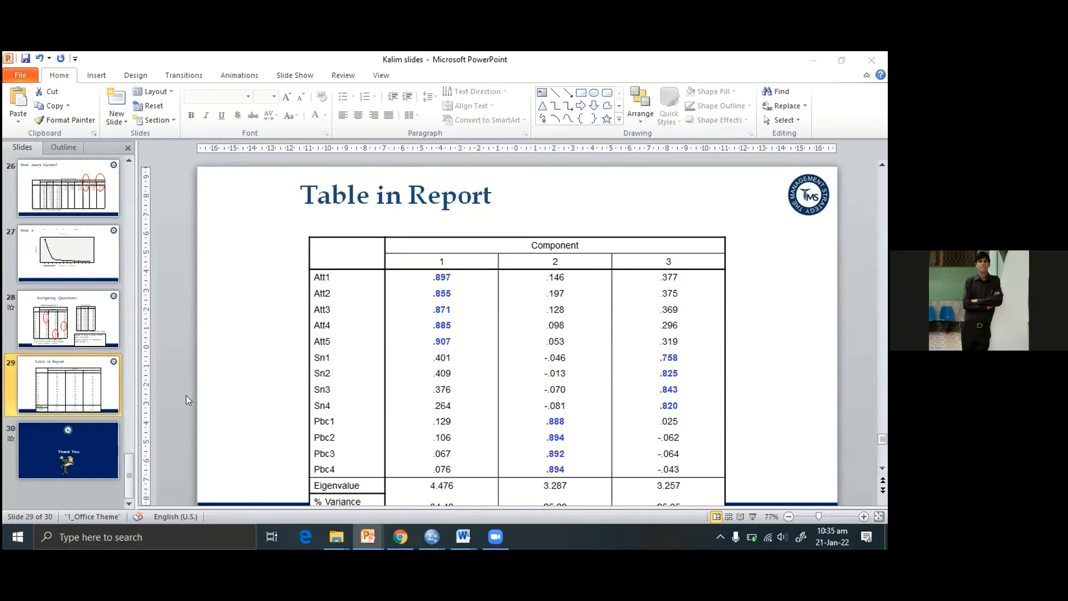
{"action": "left_click", "coordinate": [20, 59]}
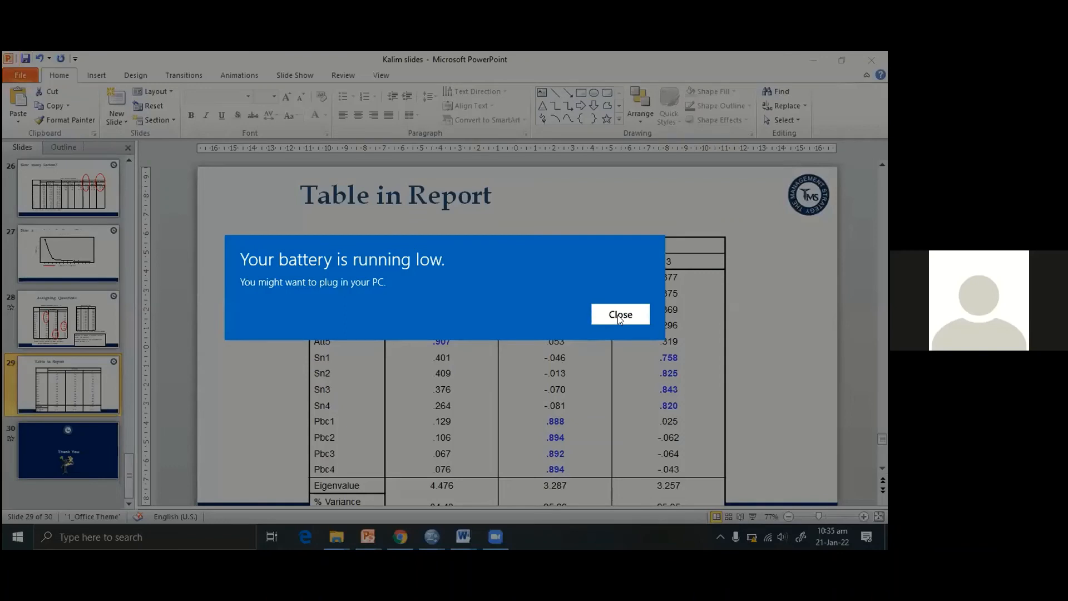
{"action": "left_click", "coordinate": [620, 315]}
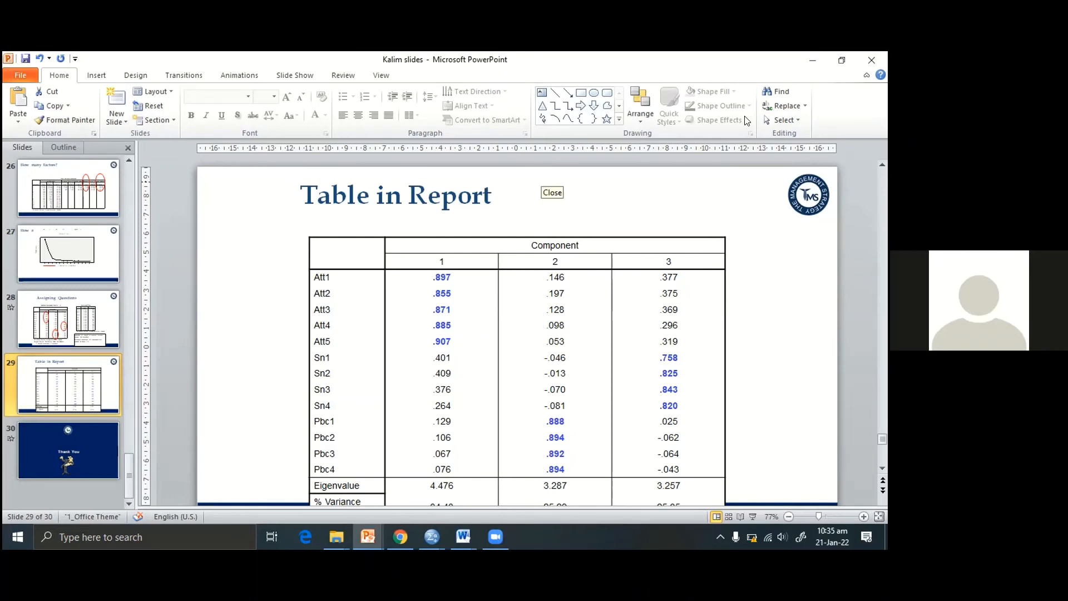
Step: Raise the computer's speaker volume and close the volume control
{"action": "left_click", "coordinate": [777, 537]}
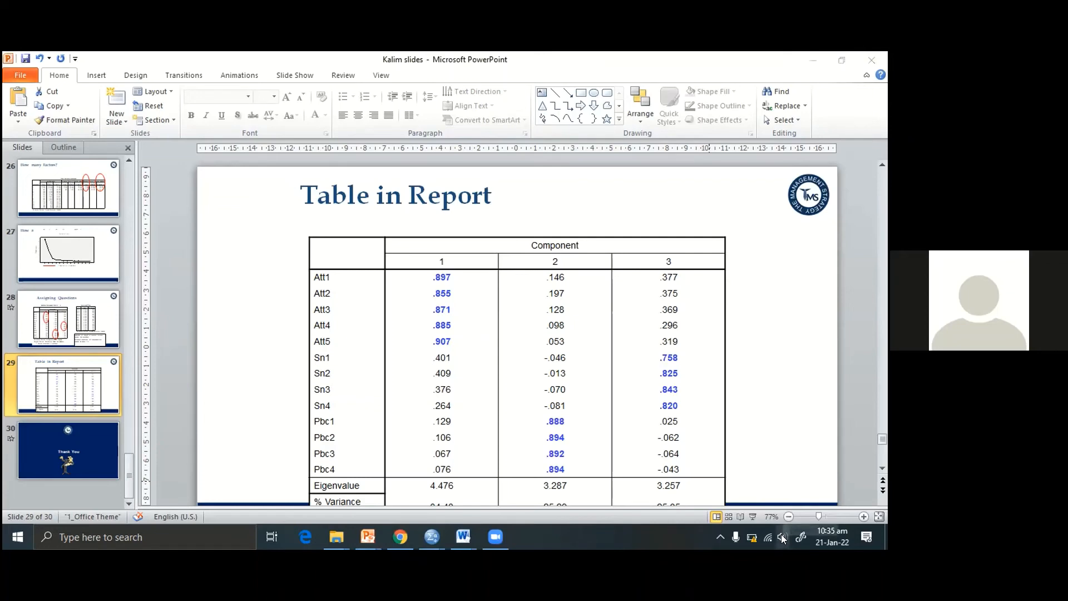
{"action": "left_click", "coordinate": [782, 537]}
{"action": "left_click", "coordinate": [760, 505]}
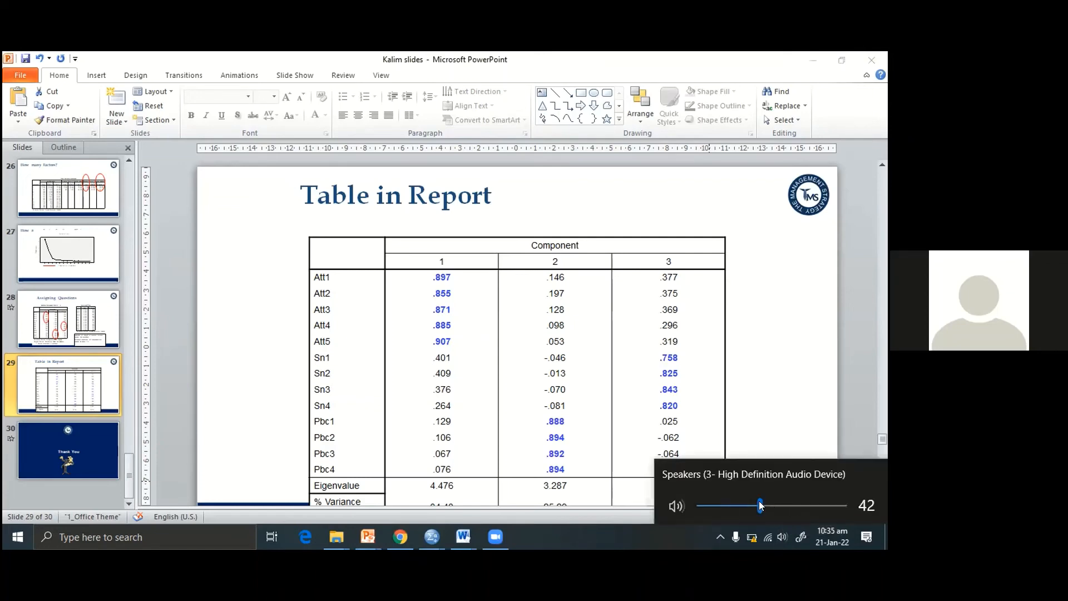
{"action": "left_click", "coordinate": [773, 506]}
{"action": "left_click_drag", "start_coordinate": [771, 506], "coordinate": [778, 506]}
{"action": "left_click", "coordinate": [801, 394]}
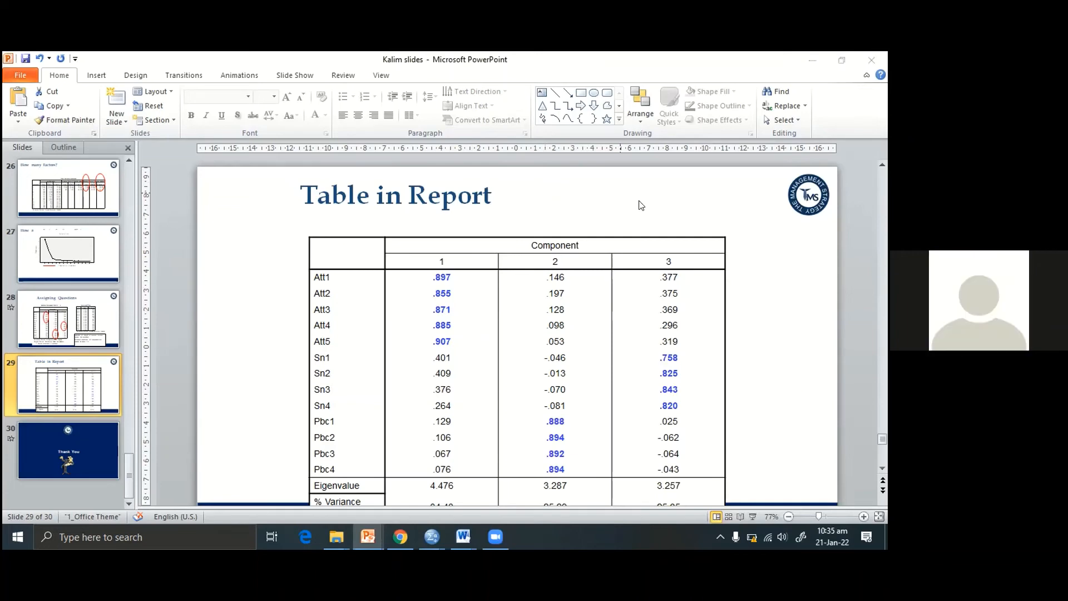
Step: Save the Kalim slides presentation and close its window
{"action": "left_click", "coordinate": [26, 59]}
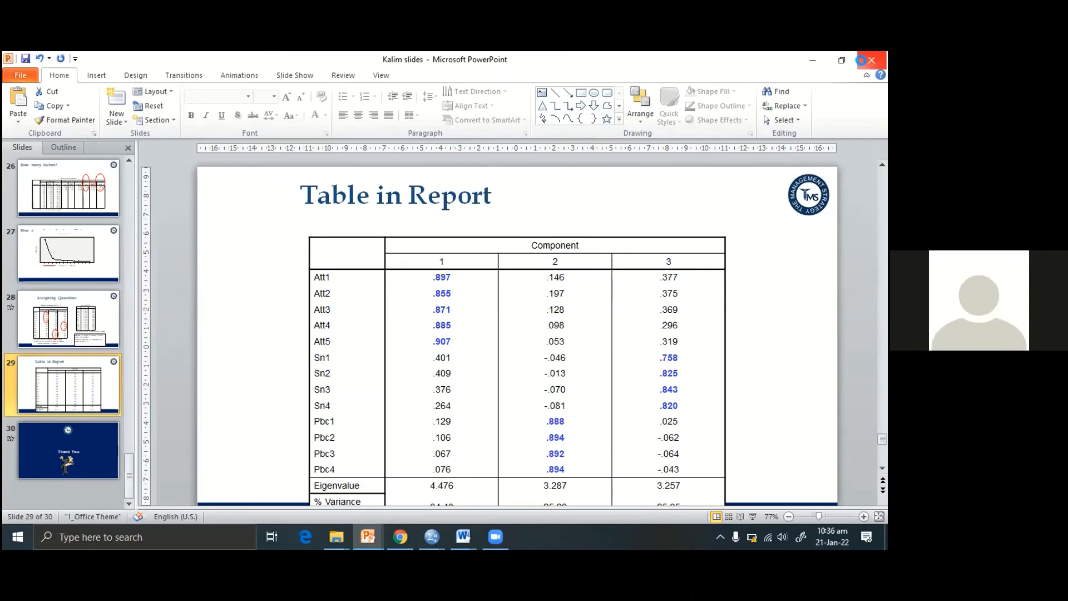
{"action": "left_click", "coordinate": [865, 60]}
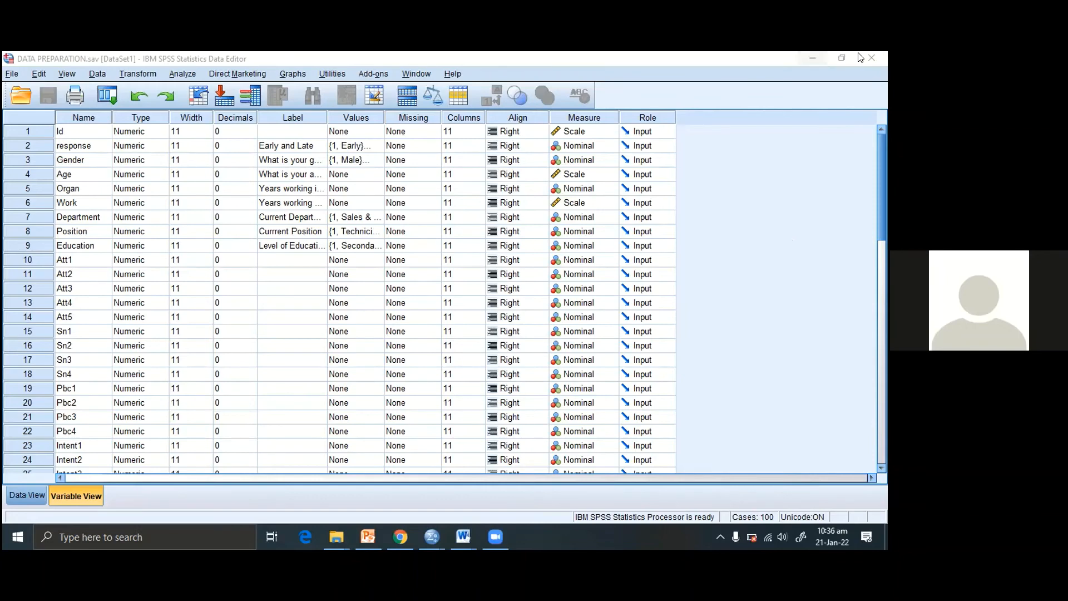
Step: Minimize the SPSS Data Editor, look over the LOVE items table in Word's Document1, and close that document without saving
{"action": "left_click", "coordinate": [813, 60]}
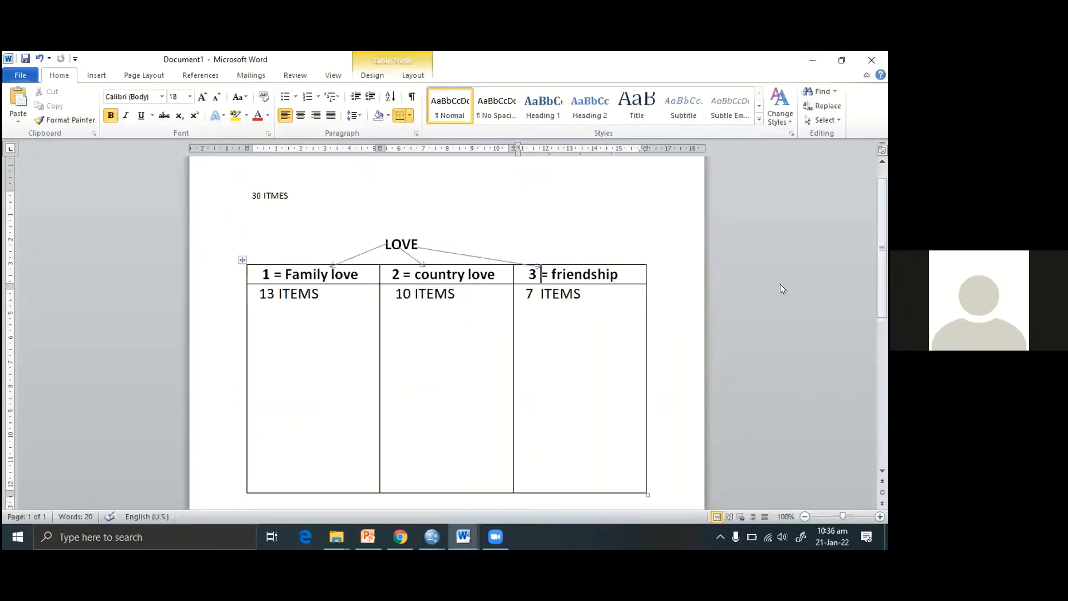
{"action": "scroll", "coordinate": [885, 239], "scroll_direction": "up", "scroll_amount": 1}
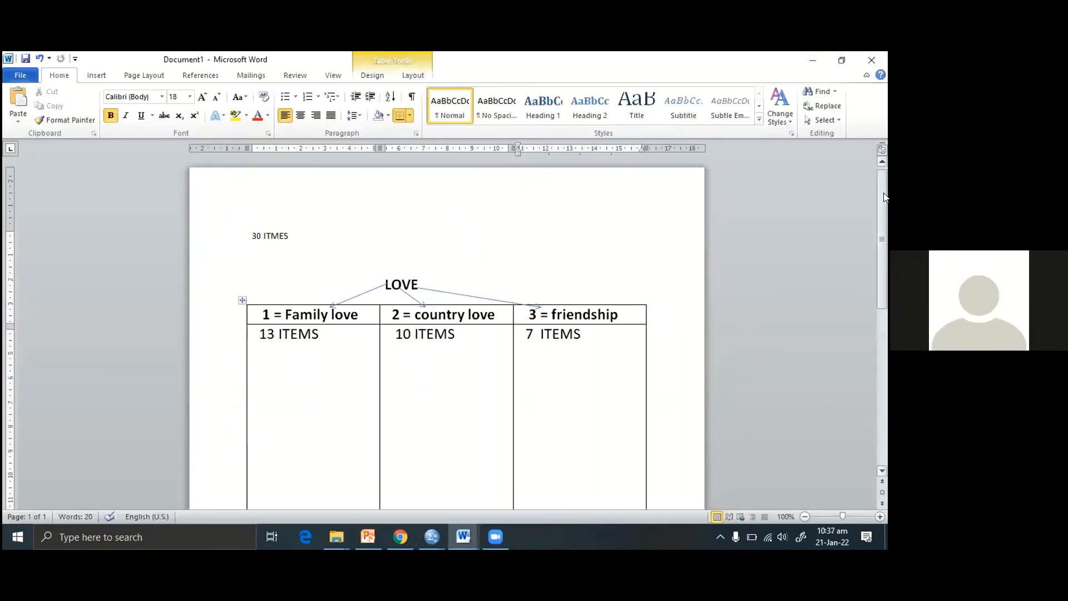
{"action": "scroll", "coordinate": [885, 284], "scroll_direction": "down", "scroll_amount": 2}
{"action": "scroll", "coordinate": [885, 283], "scroll_direction": "down", "scroll_amount": 6}
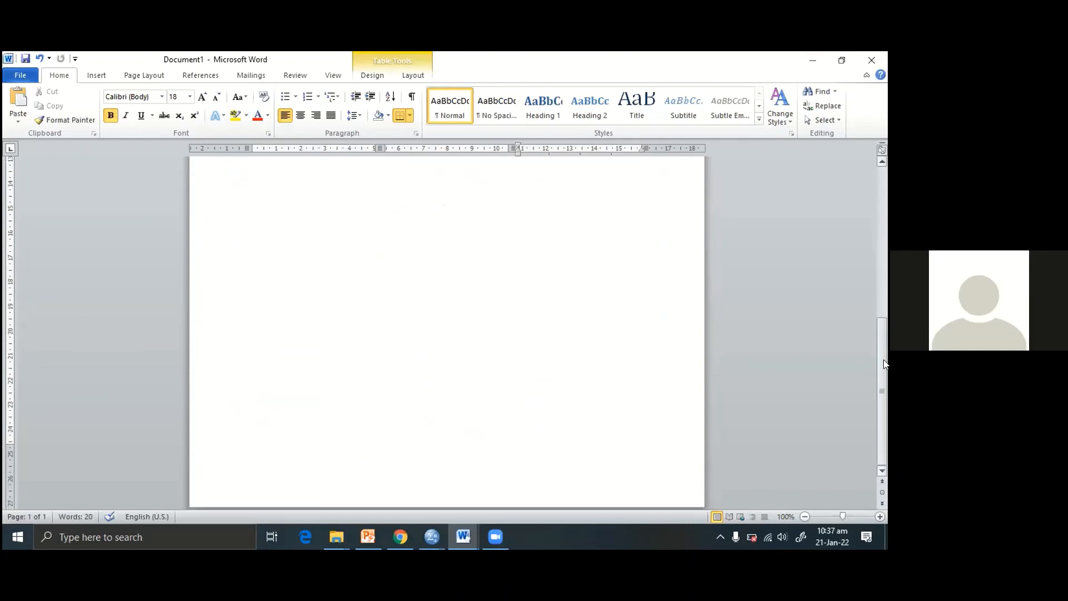
{"action": "scroll", "coordinate": [870, 222], "scroll_direction": "up", "scroll_amount": 8}
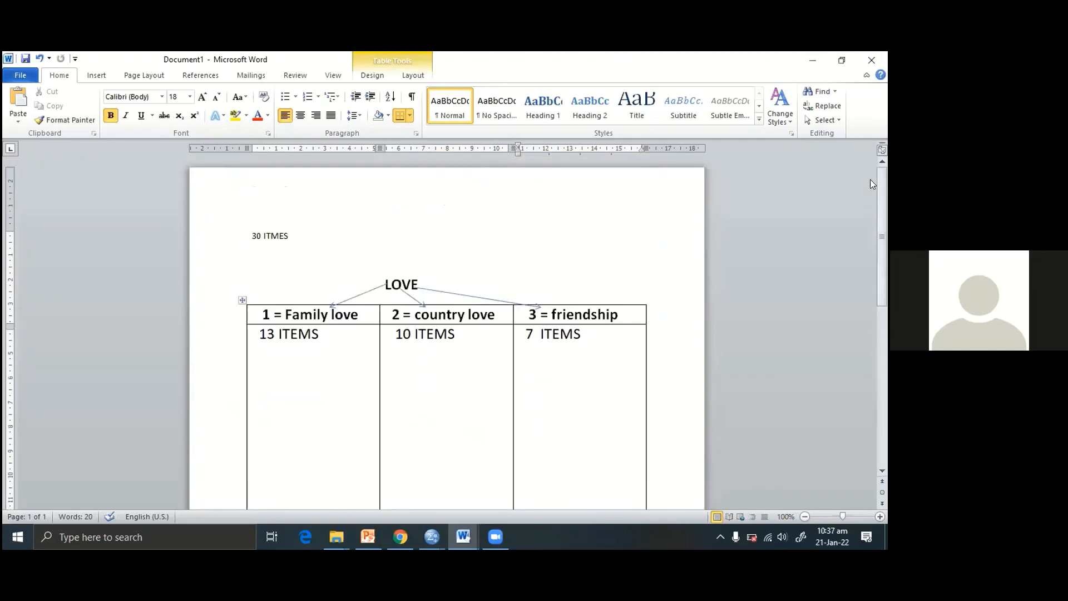
{"action": "left_click", "coordinate": [861, 60]}
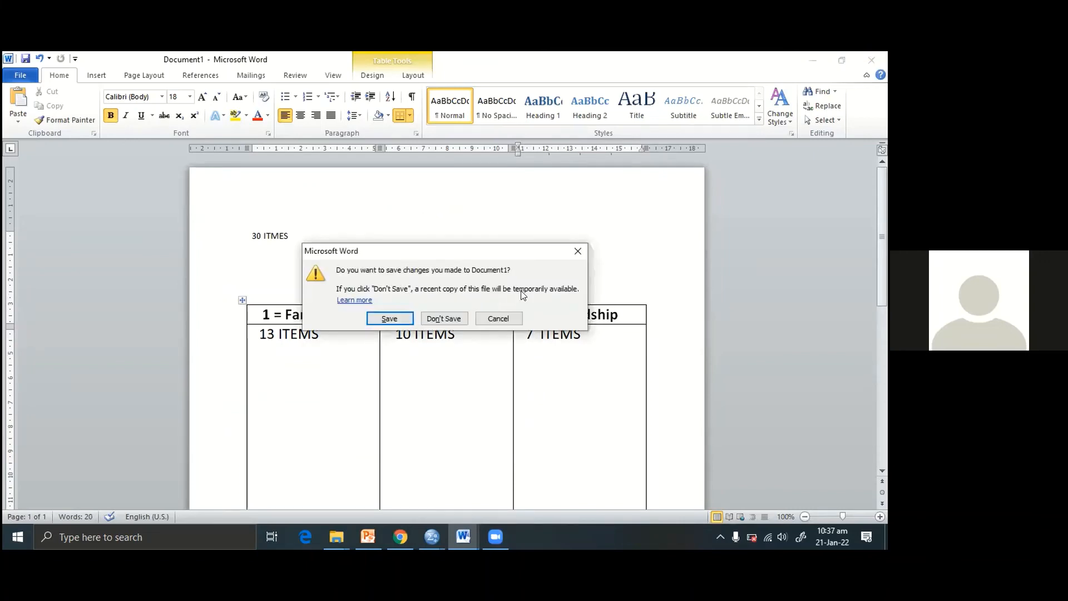
{"action": "left_click", "coordinate": [450, 318]}
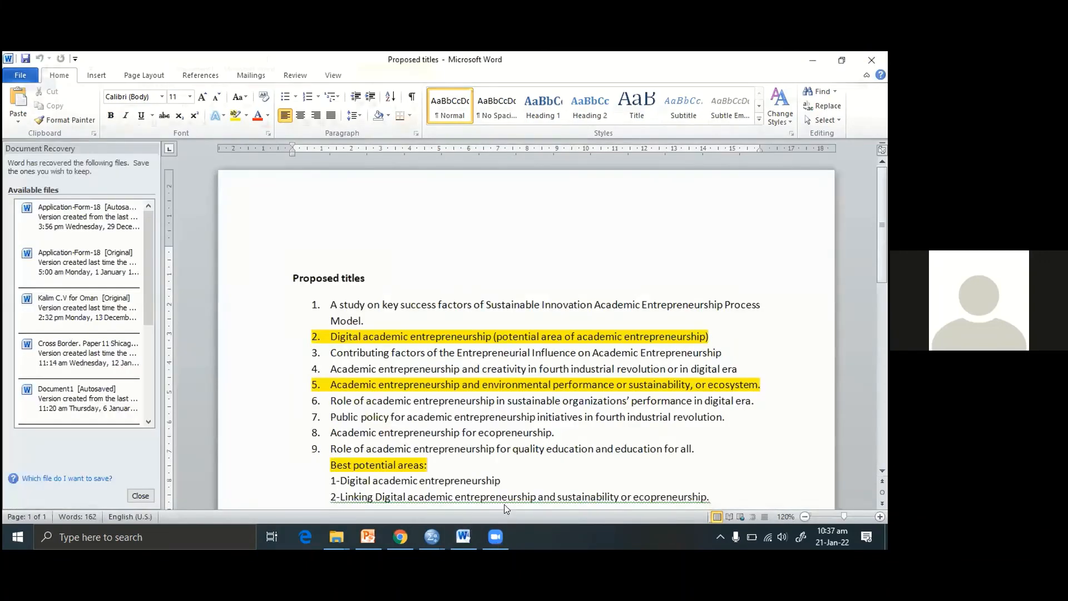
Step: Close the Proposed titles document and exit Word, choosing to view the recovered files later
{"action": "left_click", "coordinate": [505, 536]}
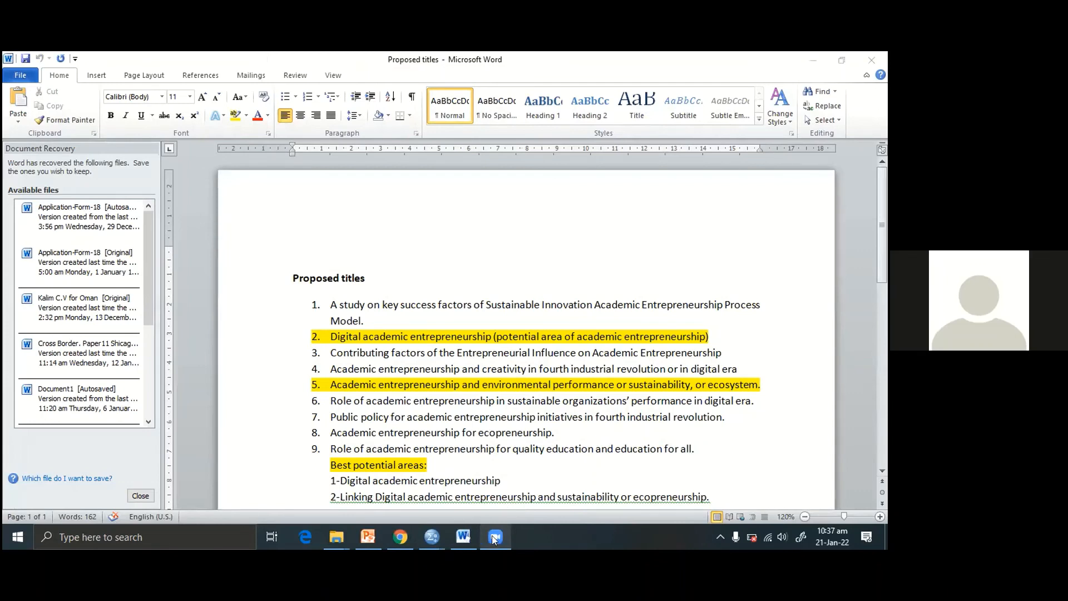
{"action": "mouse_move", "coordinate": [466, 533]}
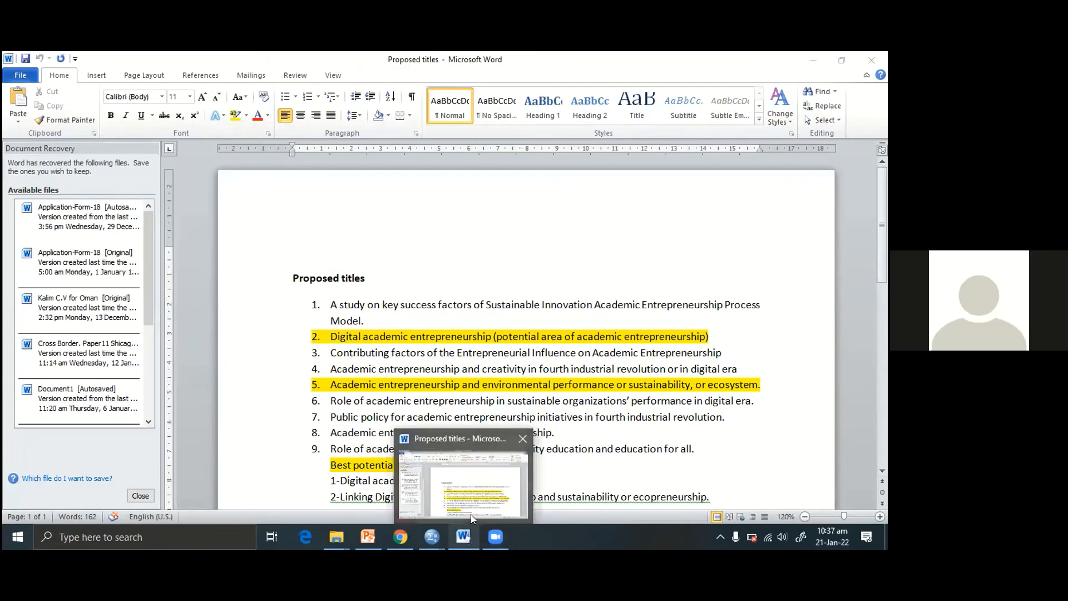
{"action": "left_click", "coordinate": [870, 59]}
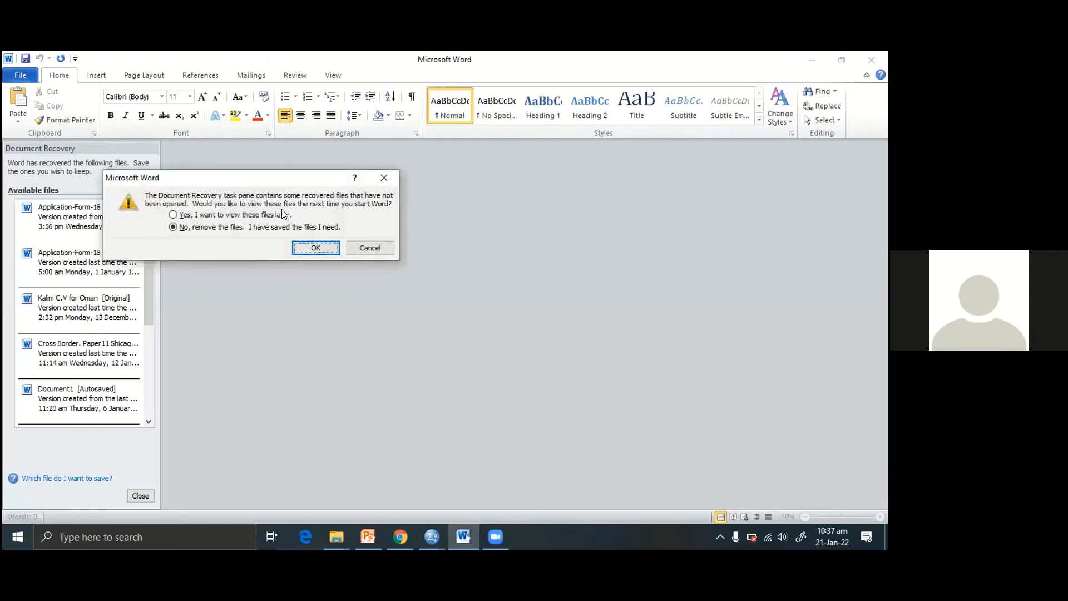
{"action": "left_click", "coordinate": [283, 214]}
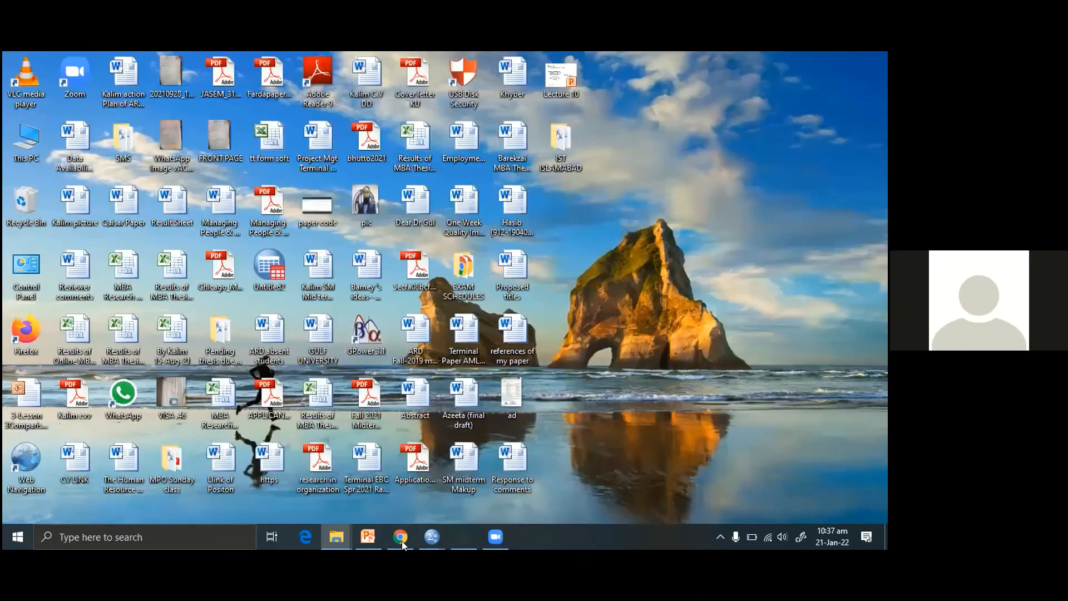
Step: Switch to the Chrome window with the Zoom Post Attendee page
{"action": "left_click", "coordinate": [402, 541]}
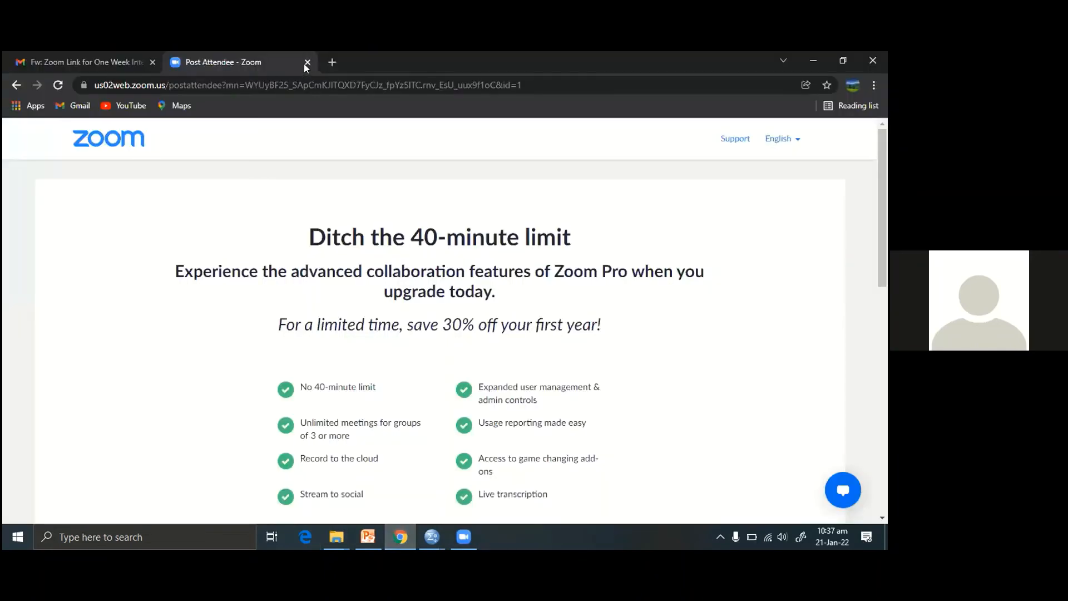